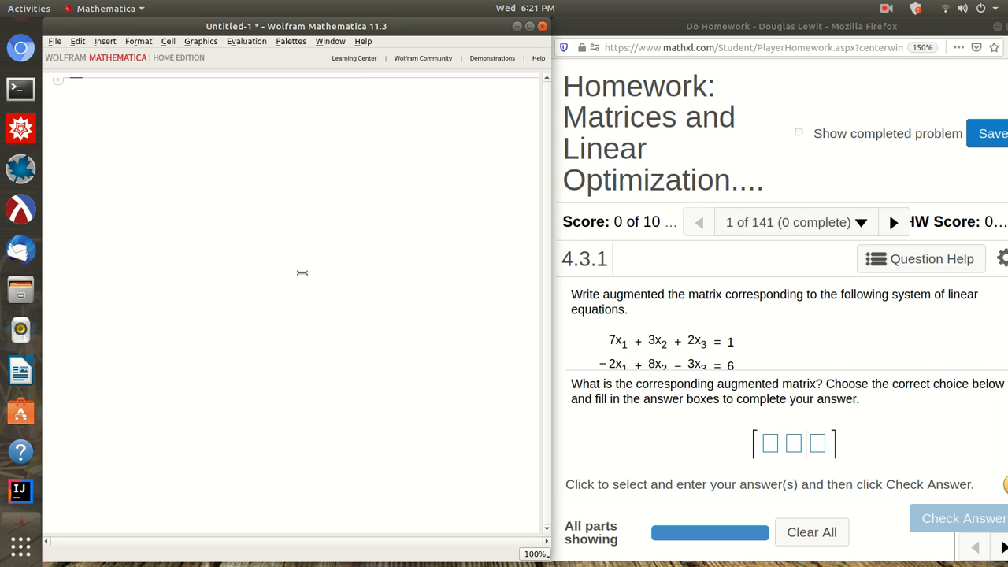
pyautogui.click(519, 9)
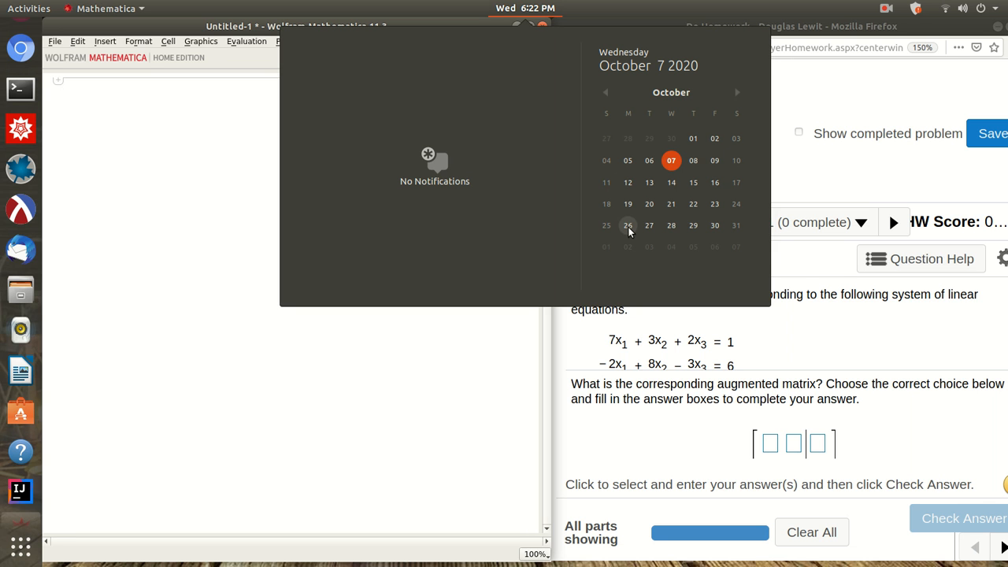
pyautogui.click(536, 11)
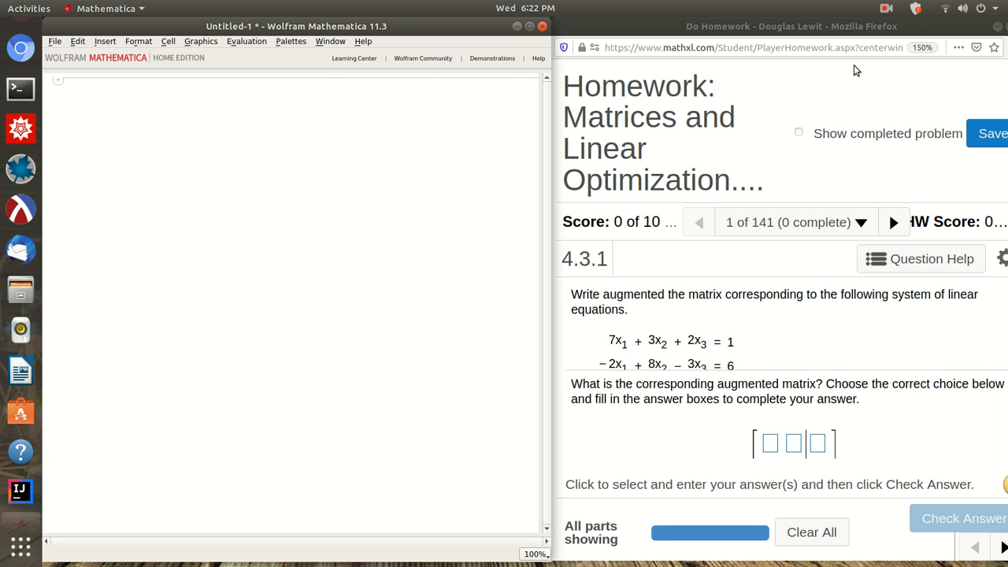
# - Lower the system microphone level slightly
pyautogui.click(959, 11)
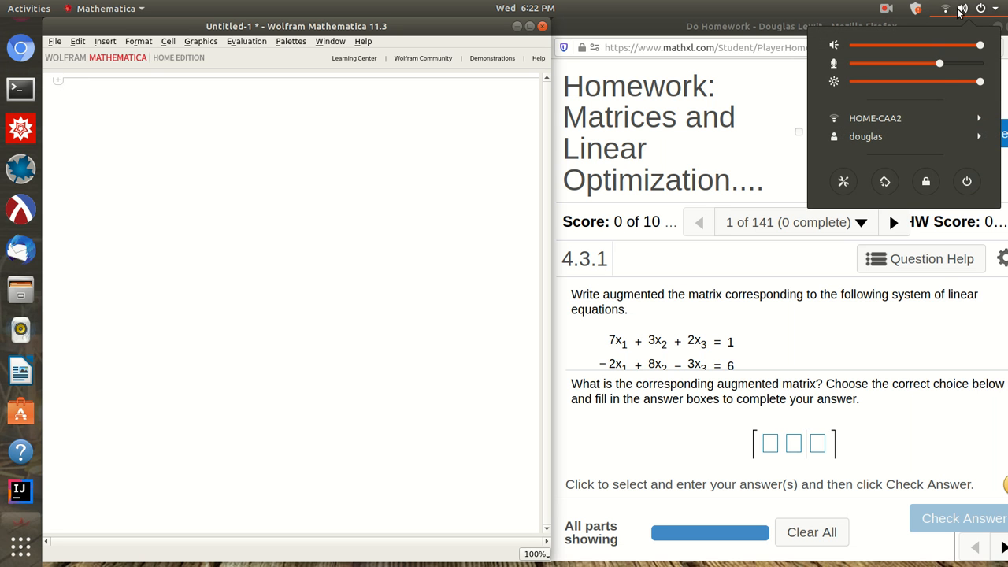
pyautogui.moveTo(935, 63); pyautogui.dragTo(922, 66)
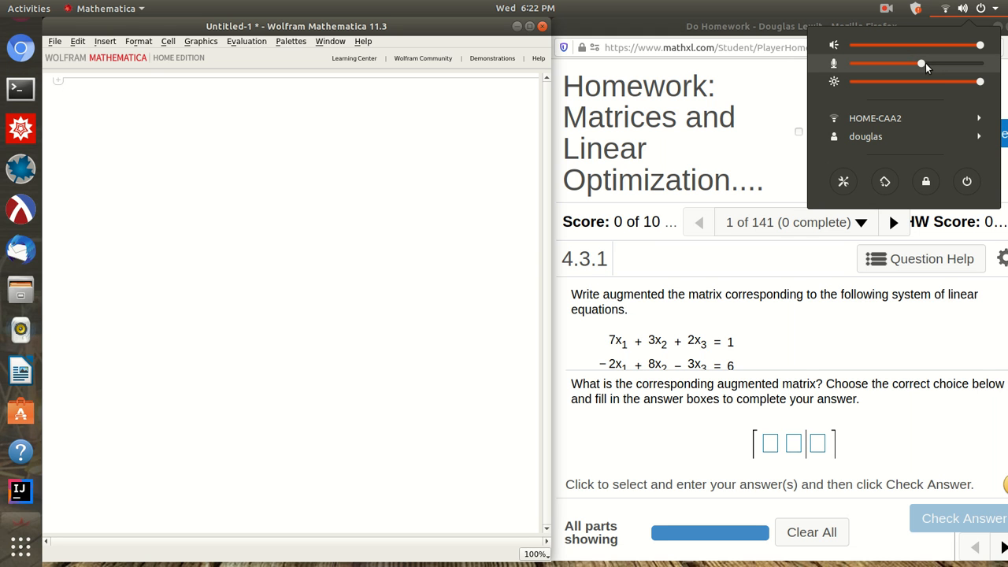
pyautogui.click(949, 9)
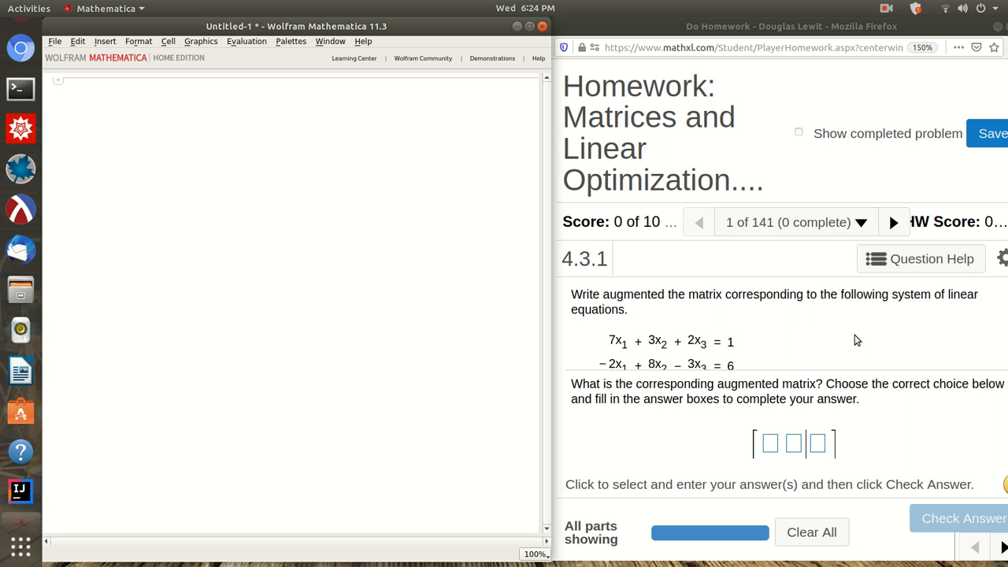
# - Switch to the Firefox window with the homework question and maximize it
pyautogui.scroll(-1, 844, 355)
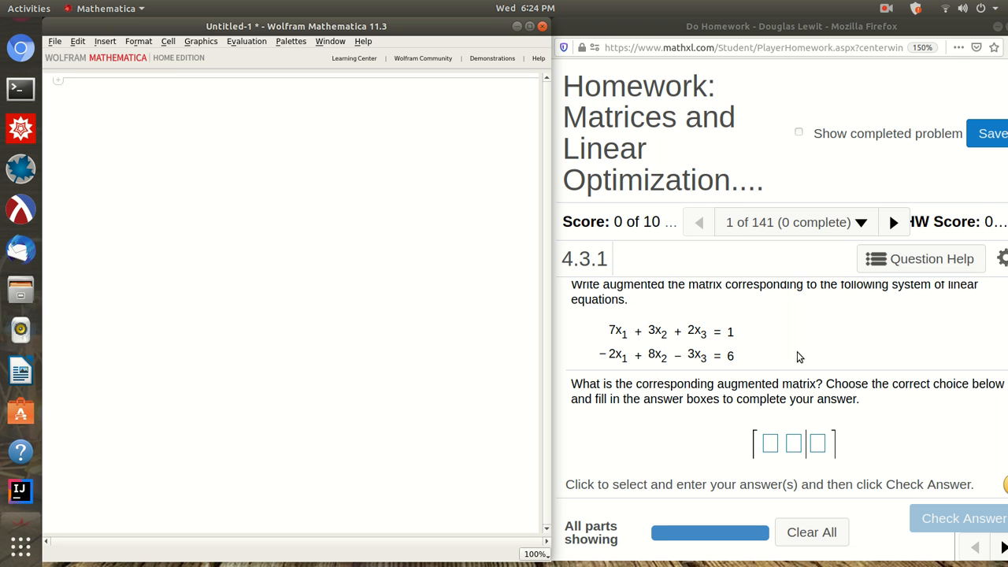
pyautogui.scroll(-2, 874, 407)
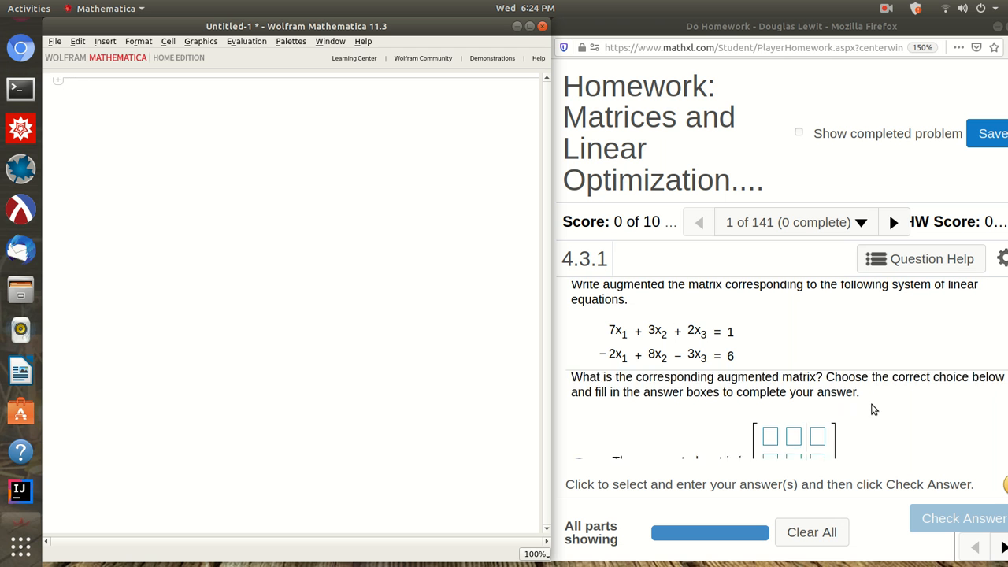
pyautogui.click(787, 31)
pyautogui.moveTo(952, 30); pyautogui.dragTo(915, 25)
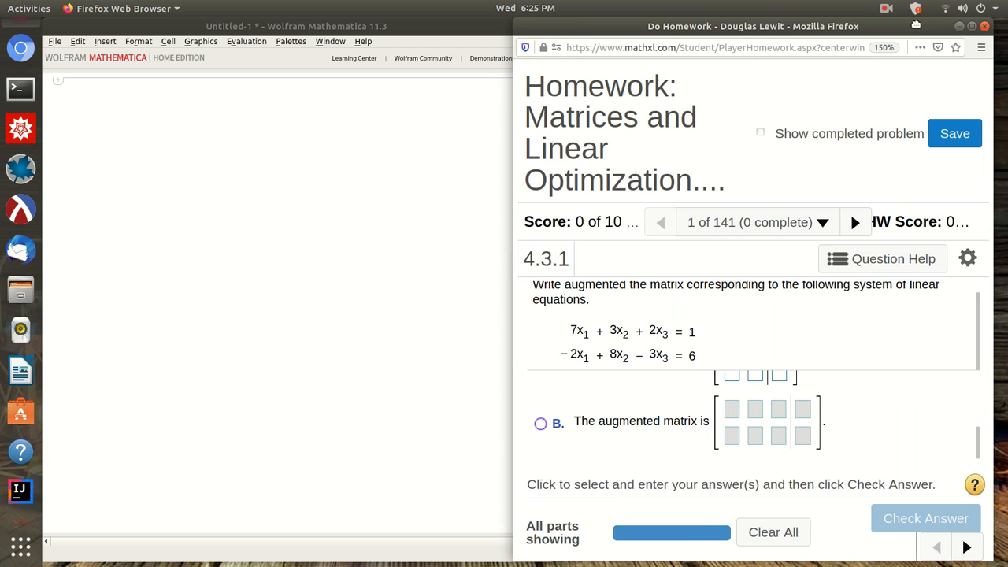
pyautogui.click(972, 26)
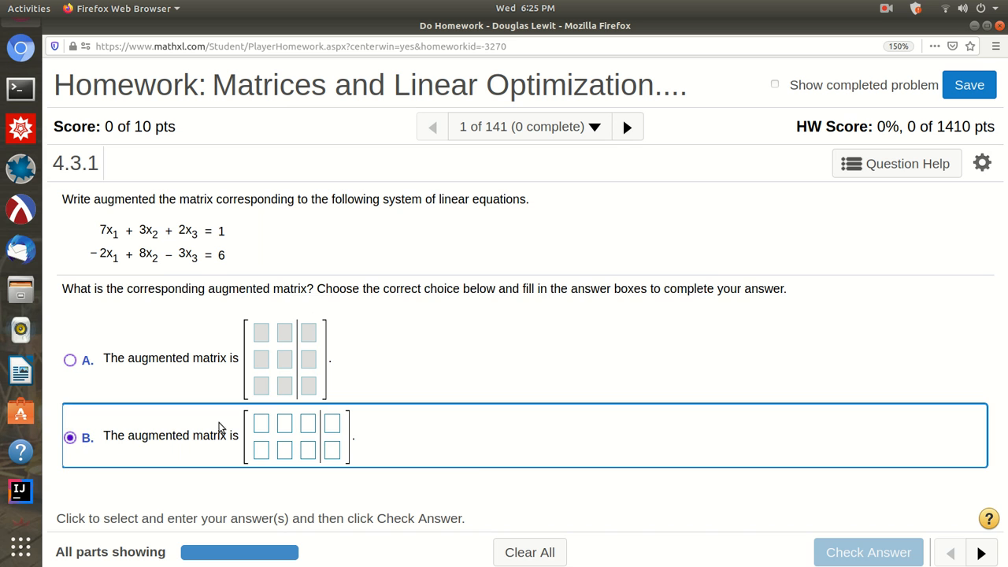
# - Choose answer B for the augmented matrix and fill its first row with 7, 3, 2 and 1
pyautogui.click(265, 428)
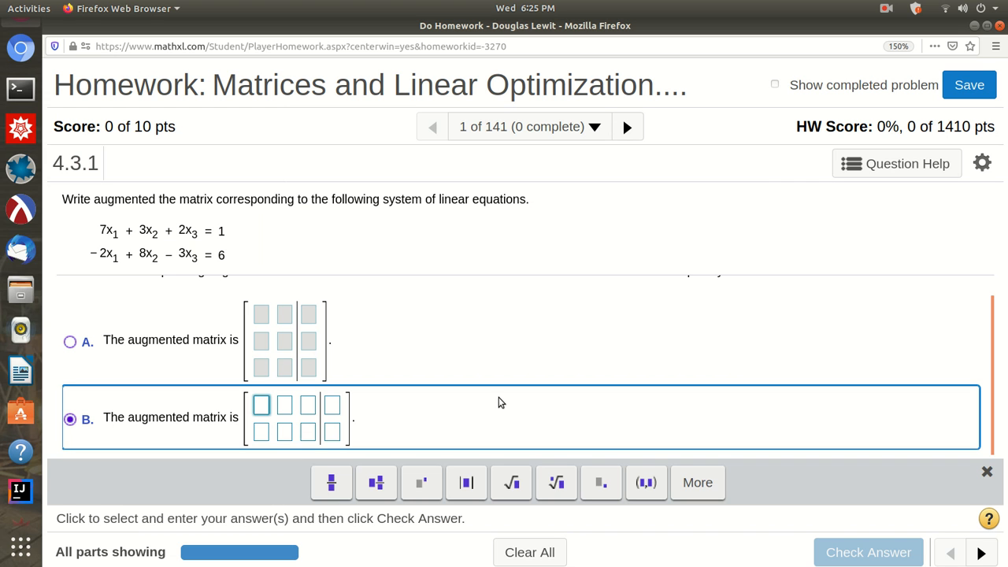
pyautogui.write('7')
pyautogui.click(291, 406)
pyautogui.click(308, 410)
pyautogui.write('2')
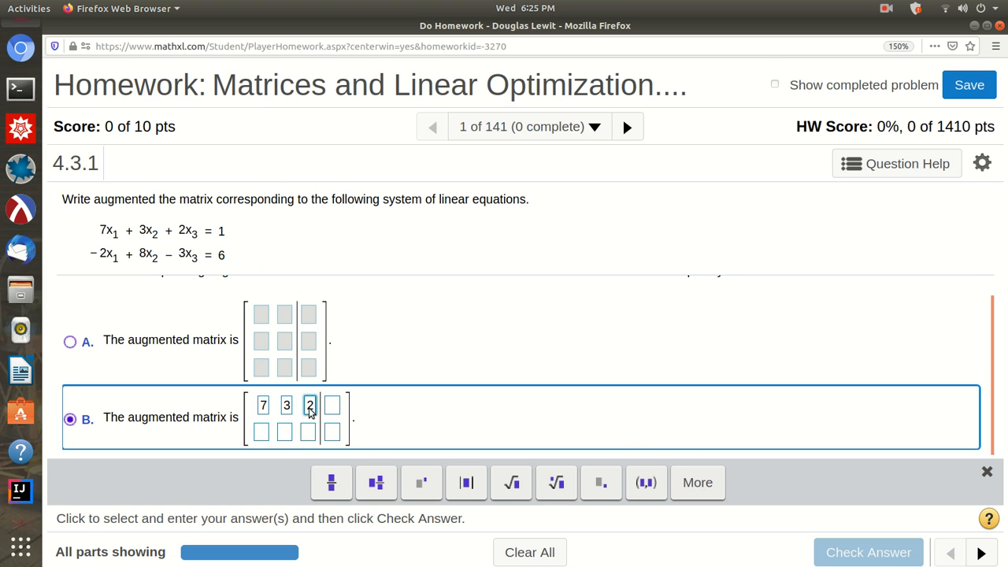
pyautogui.click(337, 407)
pyautogui.write('1')
# - Fill the second row of the augmented matrix in answer B with -2, 8, -3 and 6
pyautogui.click(260, 437)
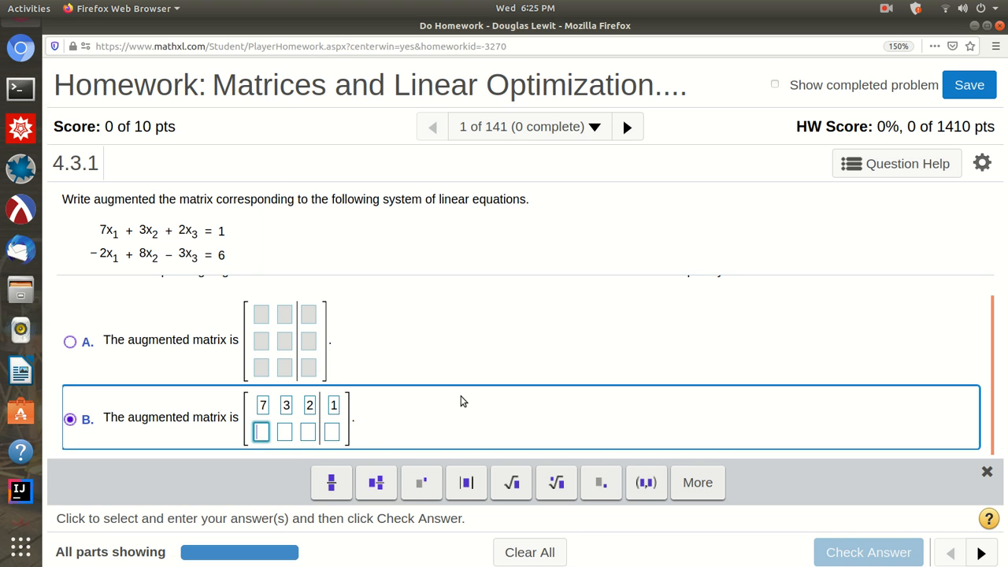
pyautogui.write('-2')
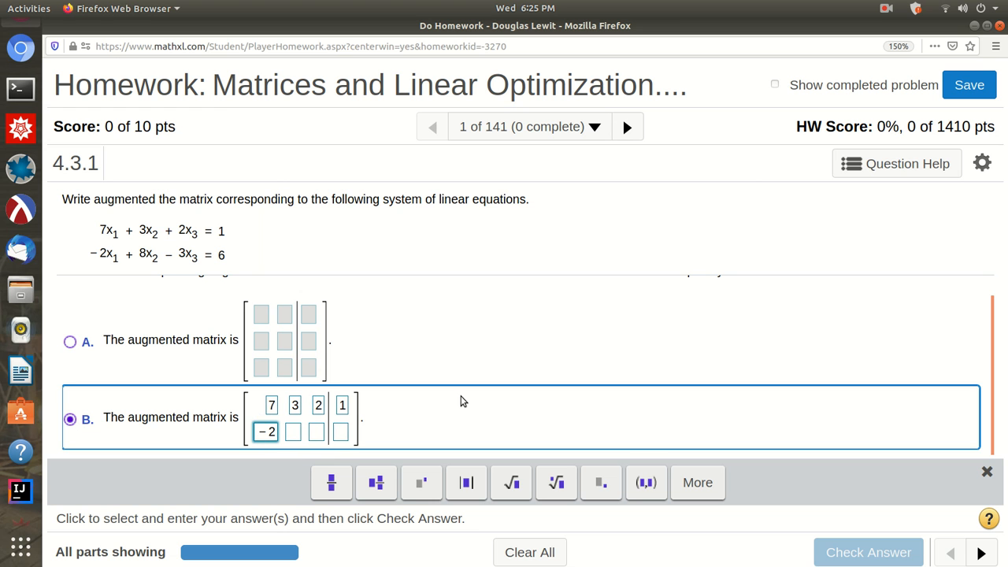
pyautogui.click(293, 431)
pyautogui.write('8')
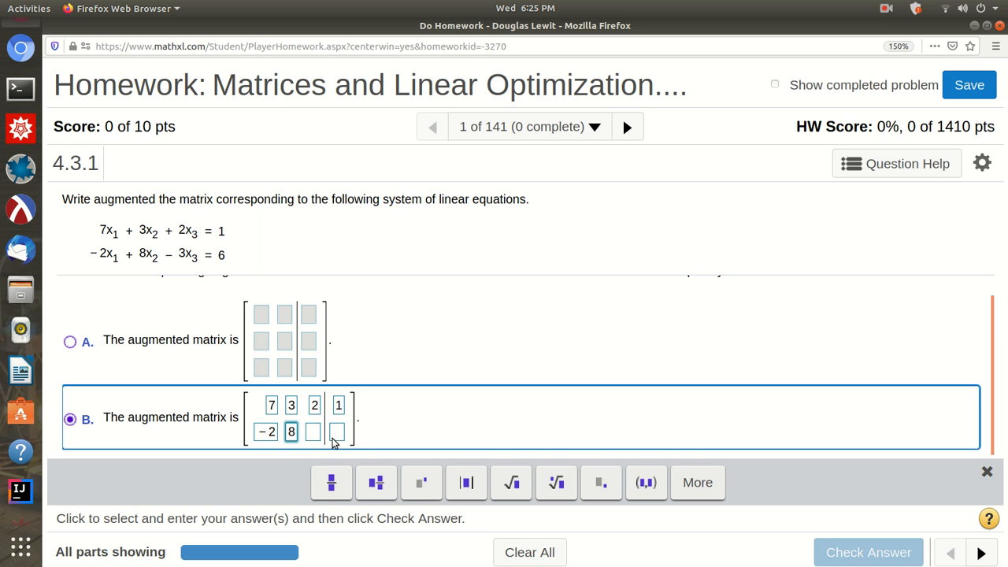
pyautogui.click(313, 432)
pyautogui.write('-3')
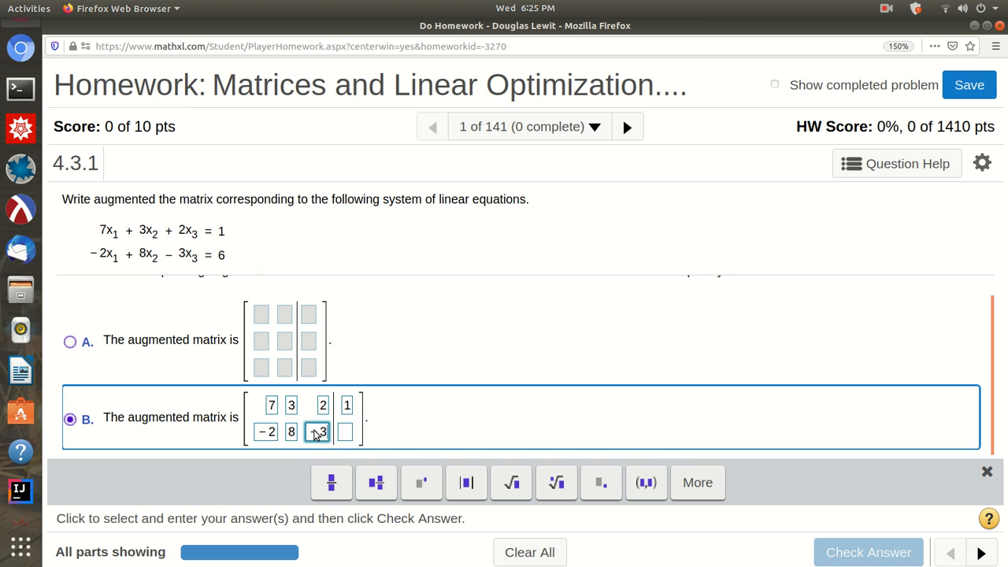
pyautogui.click(346, 436)
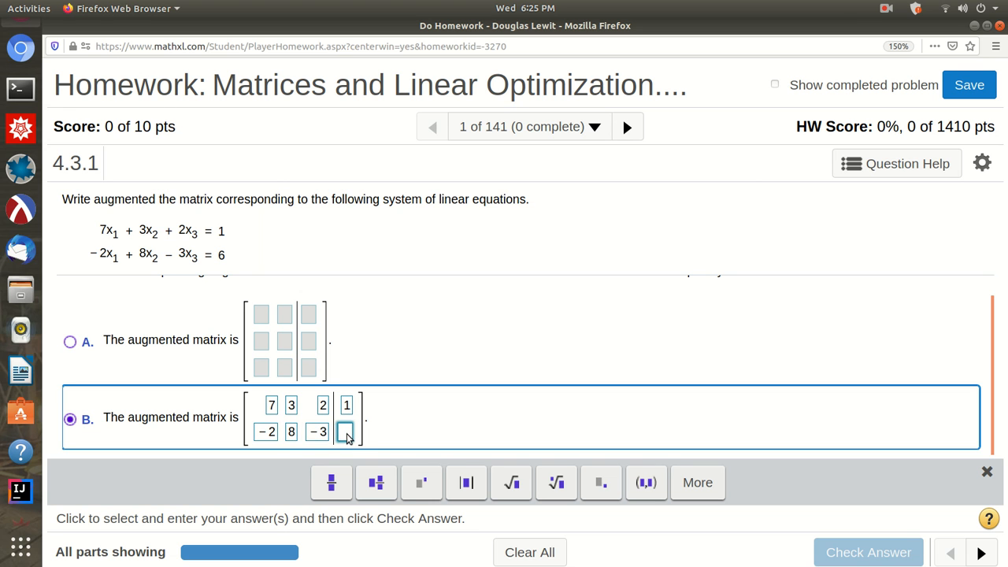
pyautogui.write('6')
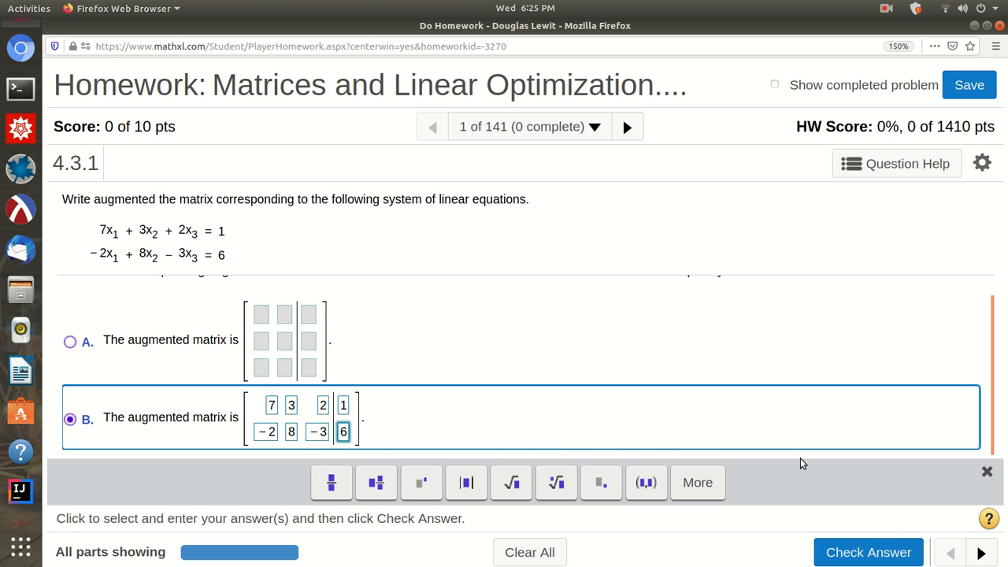
# - Check the augmented matrix answer, dismiss the feedback and go on to question 2
pyautogui.click(864, 552)
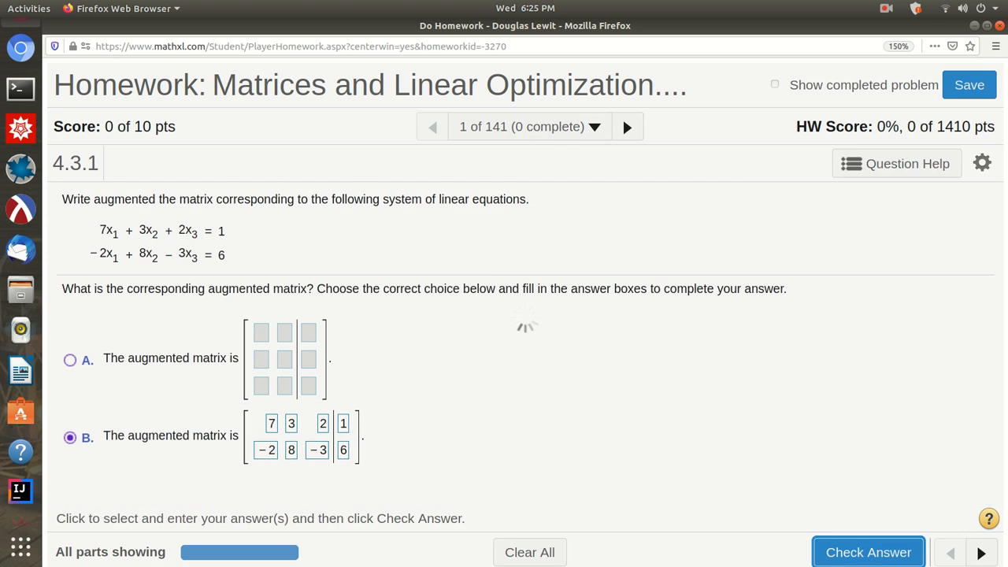
pyautogui.click(580, 329)
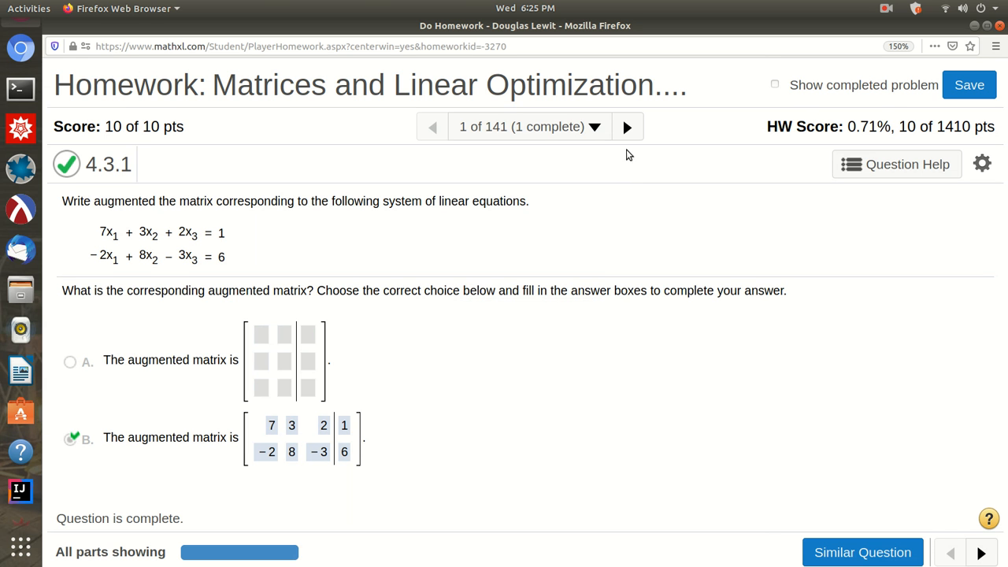
pyautogui.click(627, 127)
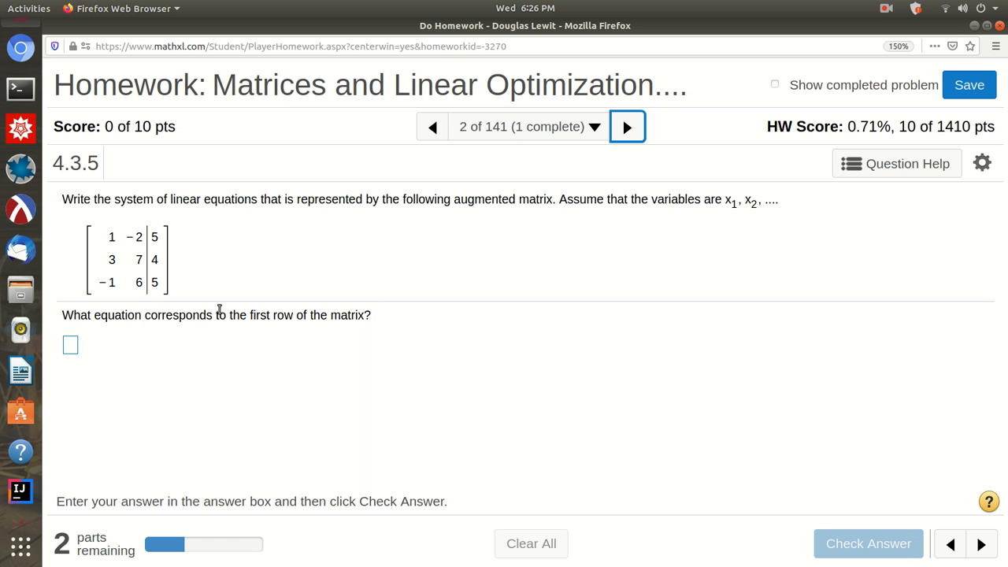
# - Begin the equation for the first row of the matrix with x₁ - 2x, using a proper subscript 1
pyautogui.click(73, 344)
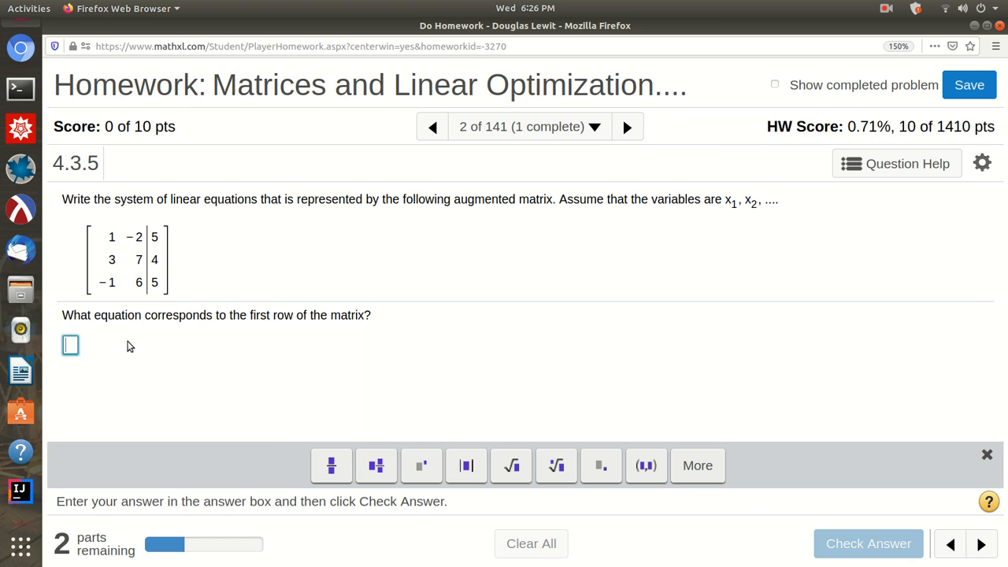
pyautogui.write('x')
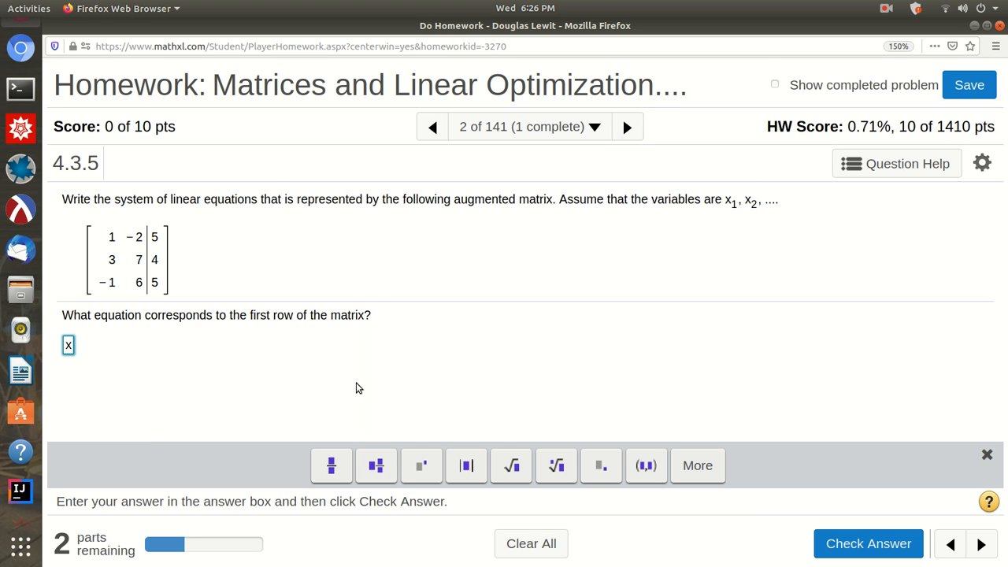
pyautogui.click(607, 471)
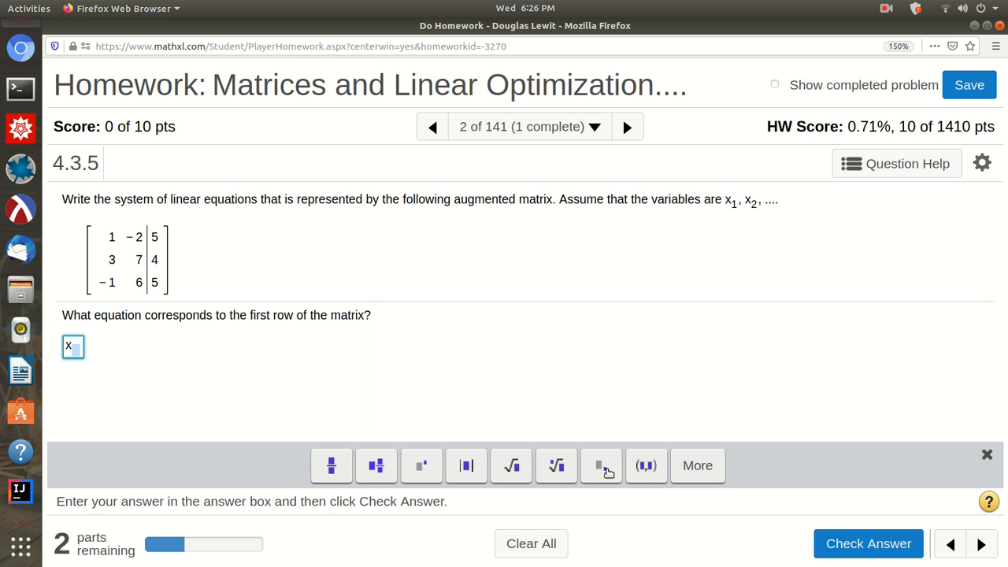
pyautogui.write('1')
pyautogui.press('Right')
pyautogui.write('-2')
pyautogui.write('x')
pyautogui.click(609, 473)
pyautogui.write('x')
pyautogui.press('Right')
pyautogui.write('=')
pyautogui.press('BackSpace')
pyautogui.press('BackSpace')
pyautogui.hotkey('shift', 'Left')
pyautogui.press('BackSpace')
pyautogui.press('BackSpace')
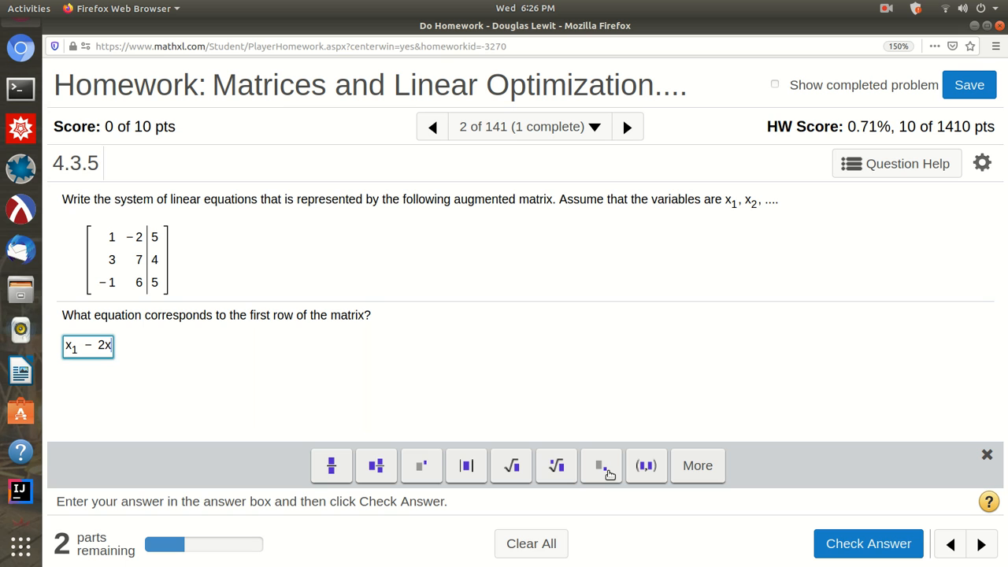
# - Complete the first-row equation with subscript 2 and = 5, then check the answer and dismiss the feedback
pyautogui.click(606, 473)
pyautogui.write('2')
pyautogui.press('Right')
pyautogui.write('=5')
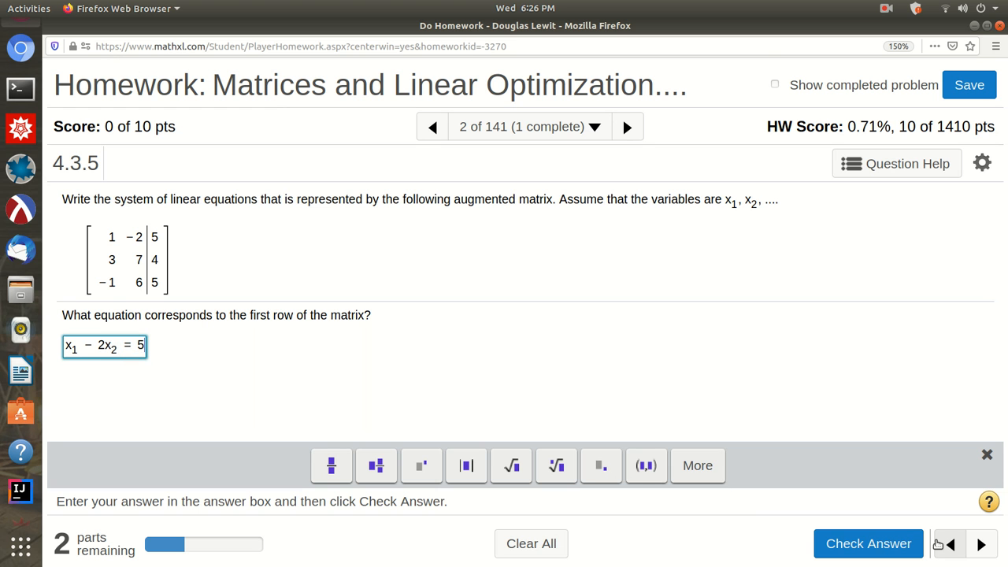
pyautogui.click(905, 545)
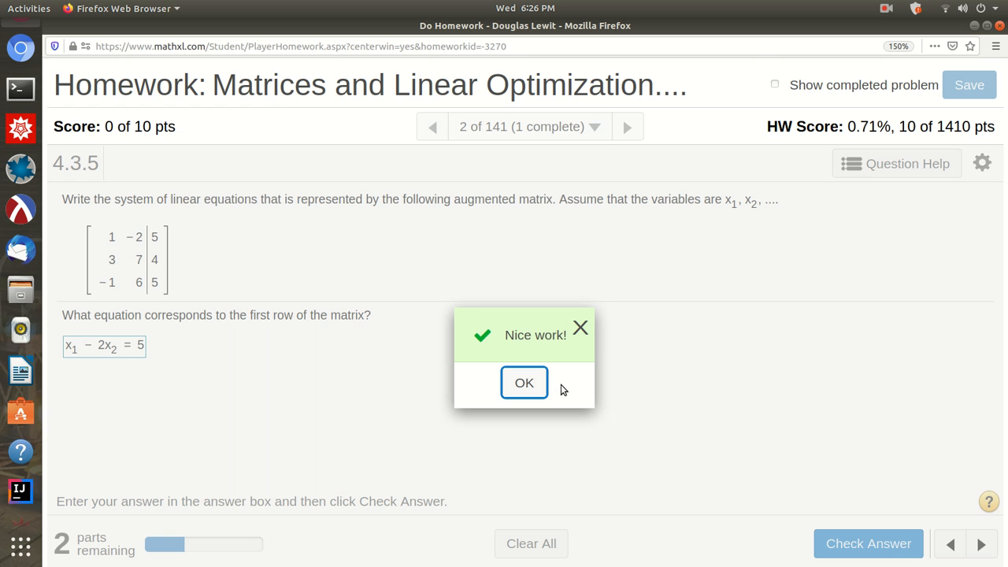
pyautogui.click(535, 383)
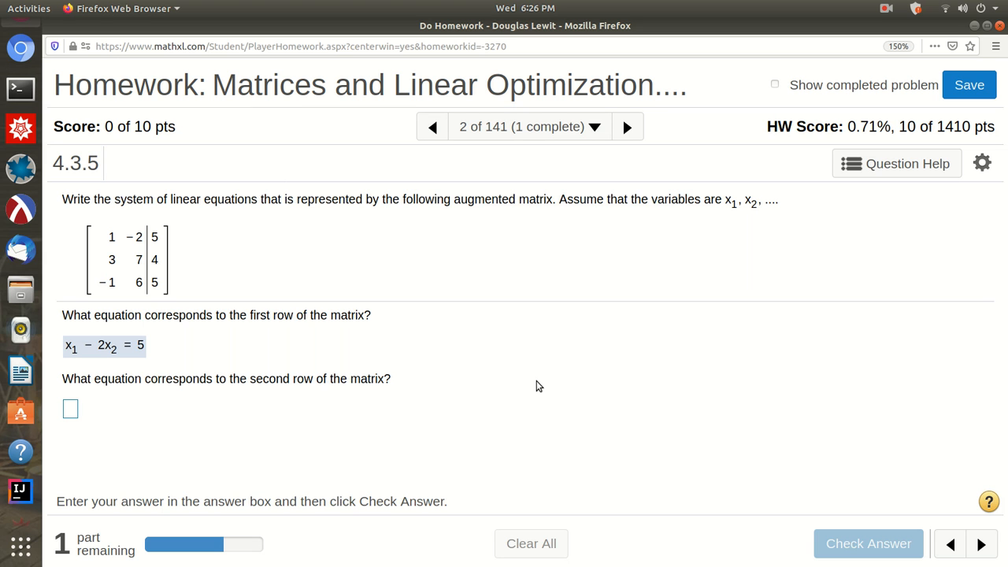
# - Enter 3x₁ + 7x₂ = 4 as the equation for the second row, check it and dismiss the feedback
pyautogui.click(72, 413)
pyautogui.write('3x')
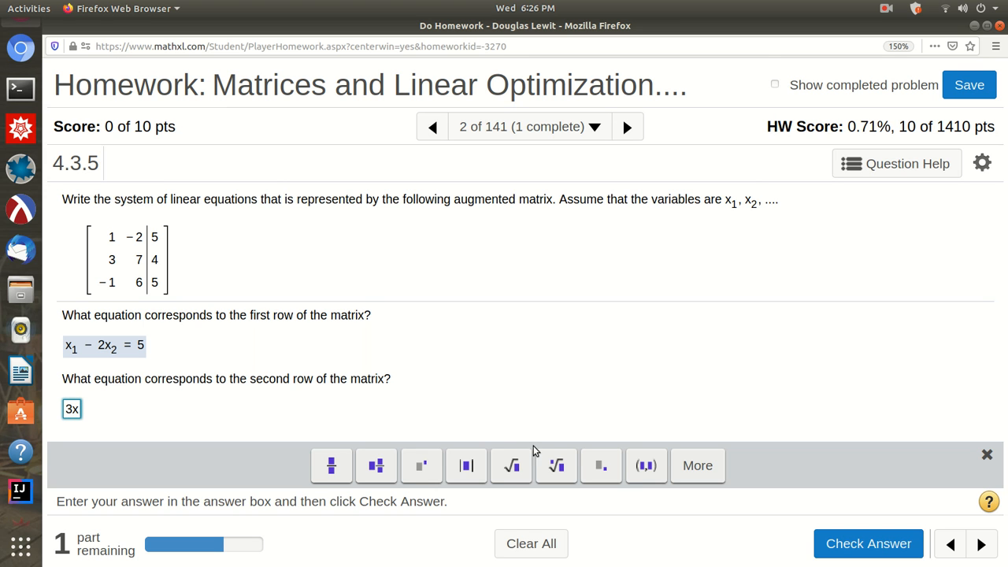
pyautogui.click(595, 470)
pyautogui.write('1')
pyautogui.press('Right')
pyautogui.write('+ 7x')
pyautogui.click(599, 465)
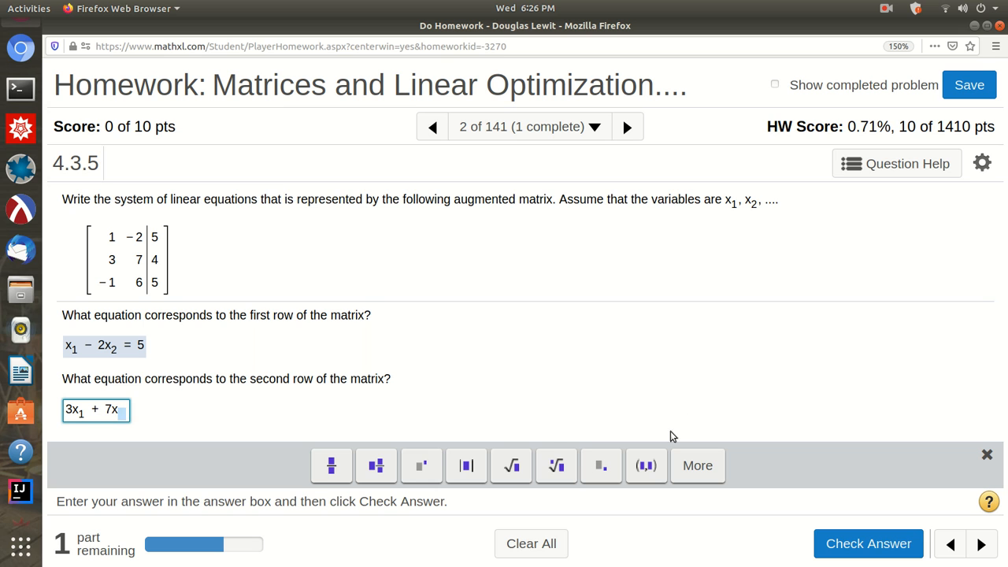
pyautogui.write('2')
pyautogui.press('Right')
pyautogui.write('=4')
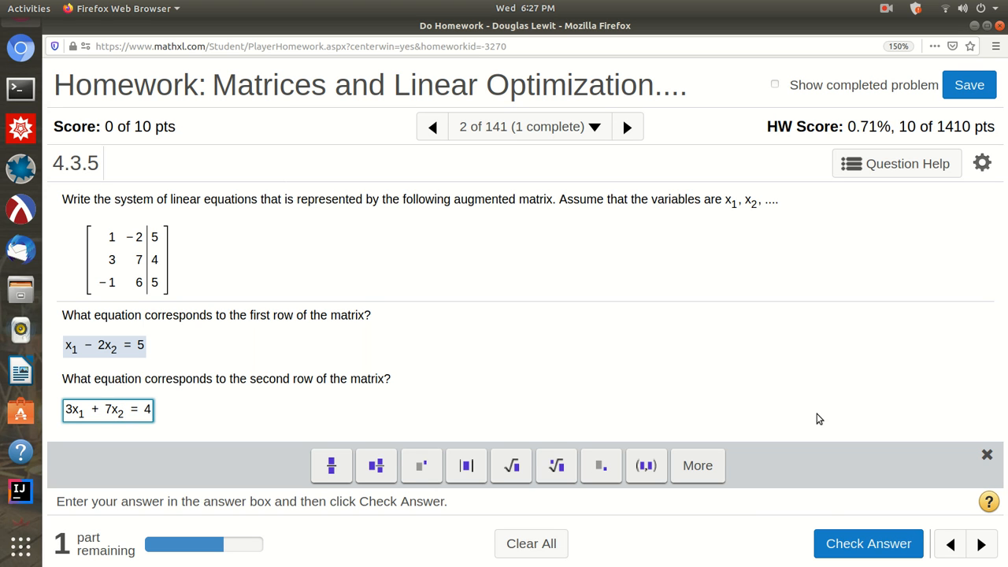
pyautogui.click(852, 544)
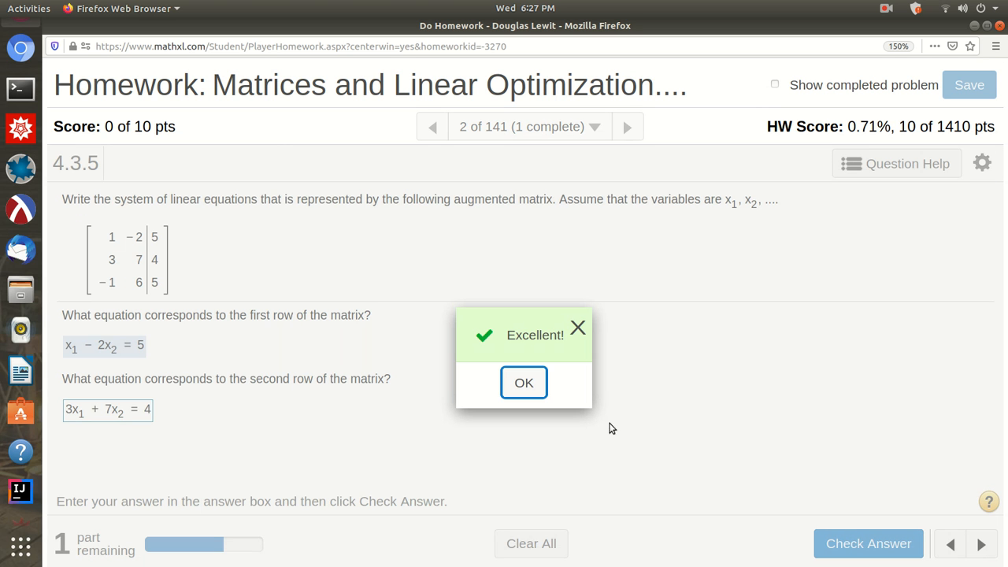
pyautogui.click(533, 385)
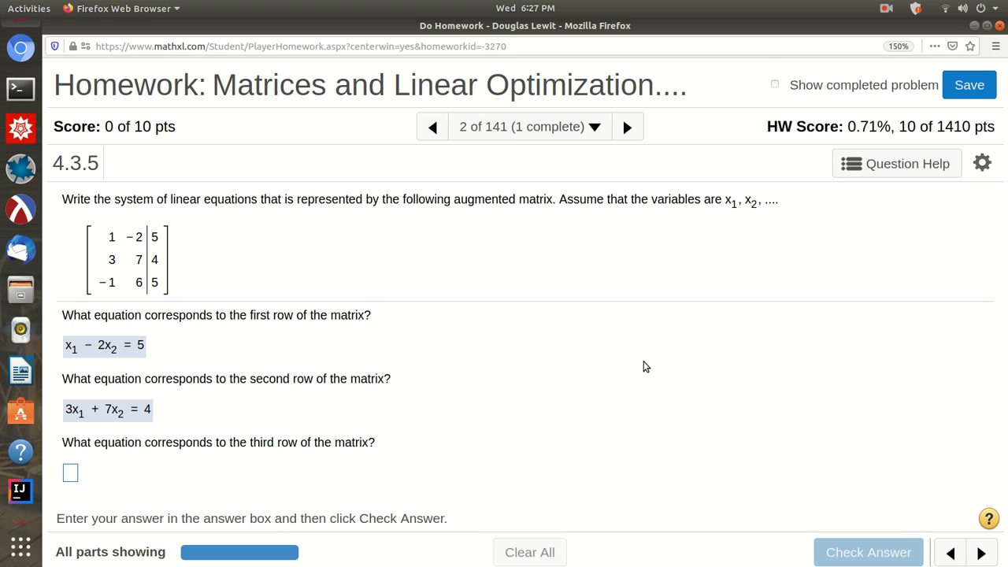
# - Enter -x₁ + 6x₂ = 5, with proper subscripts, as the equation for the third row of the matrix
pyautogui.click(70, 473)
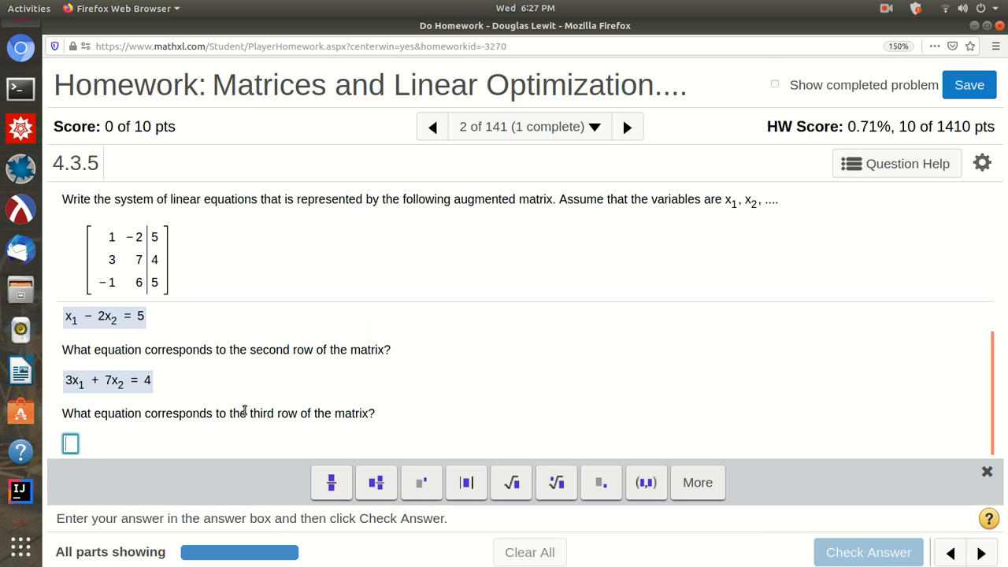
pyautogui.write('-x')
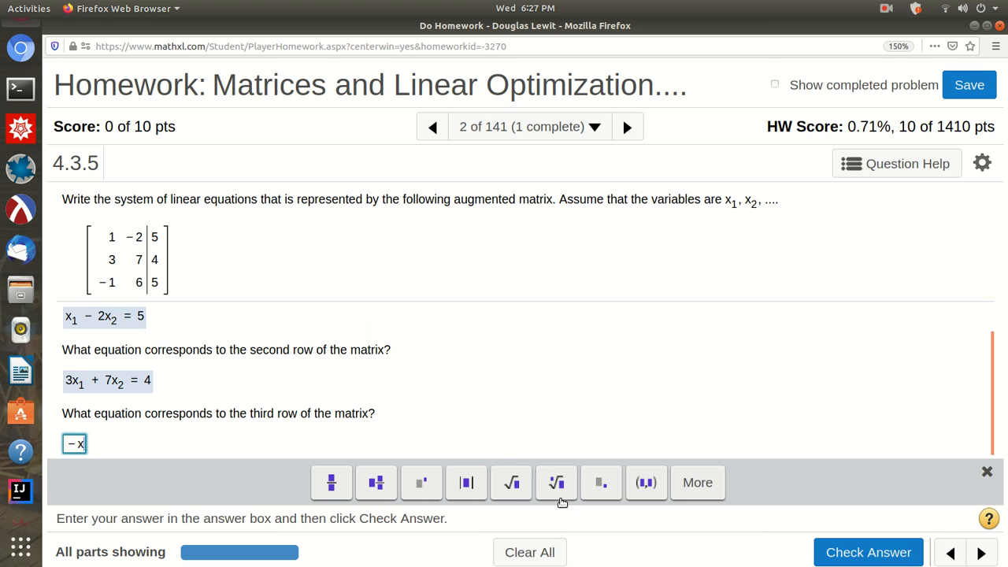
pyautogui.click(604, 490)
pyautogui.write('1')
pyautogui.press('Right')
pyautogui.write('+ 6x')
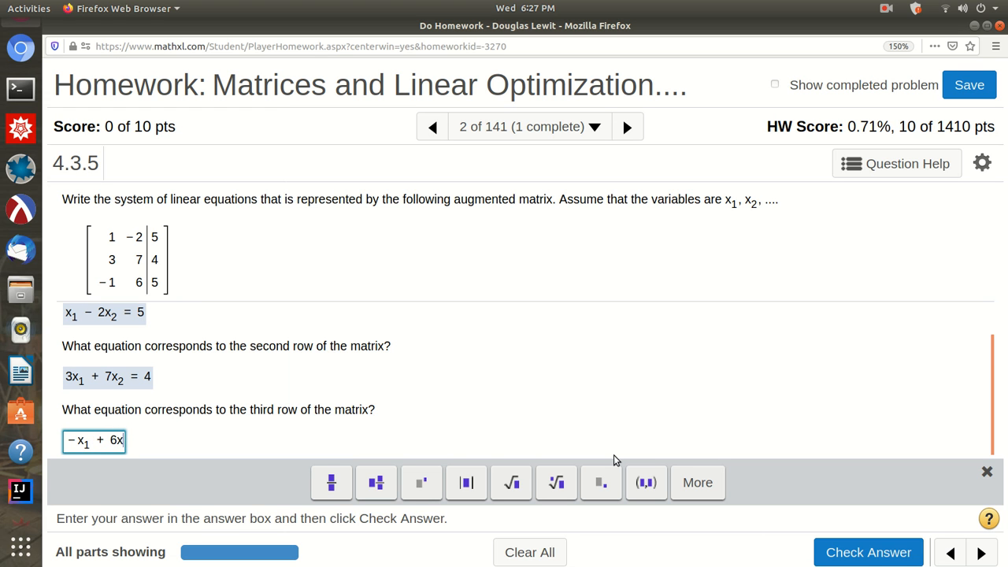
pyautogui.click(605, 482)
pyautogui.write('2')
pyautogui.press('Right')
pyautogui.write('= 5')
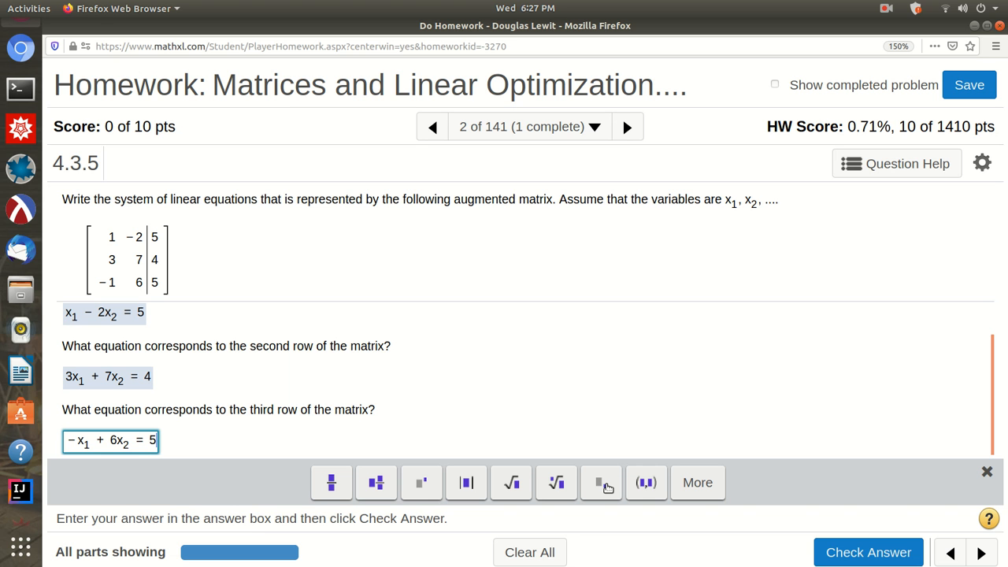
# - Check the third-row answer, go on to the next question and skip question 3 to reach question 4
pyautogui.click(867, 551)
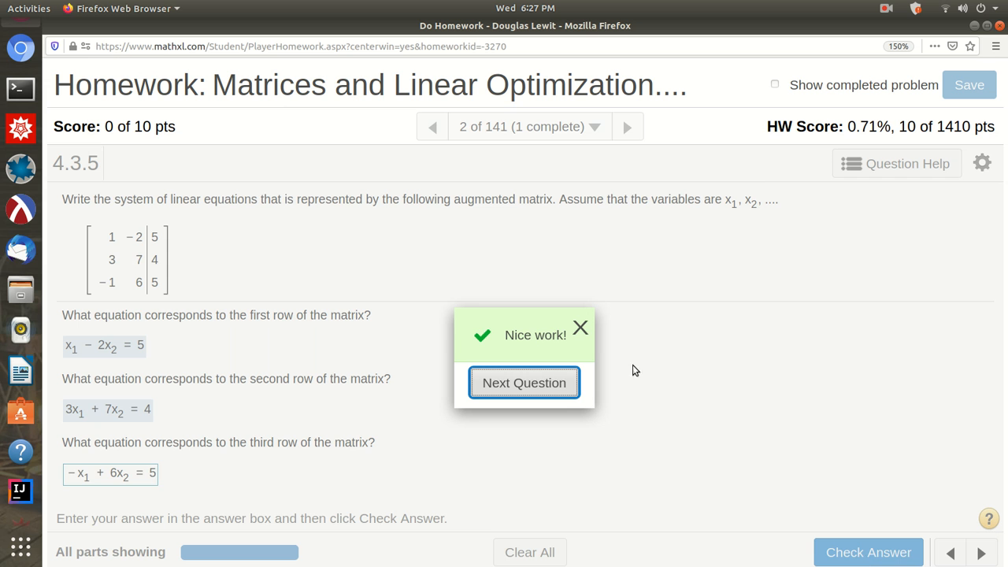
pyautogui.click(524, 383)
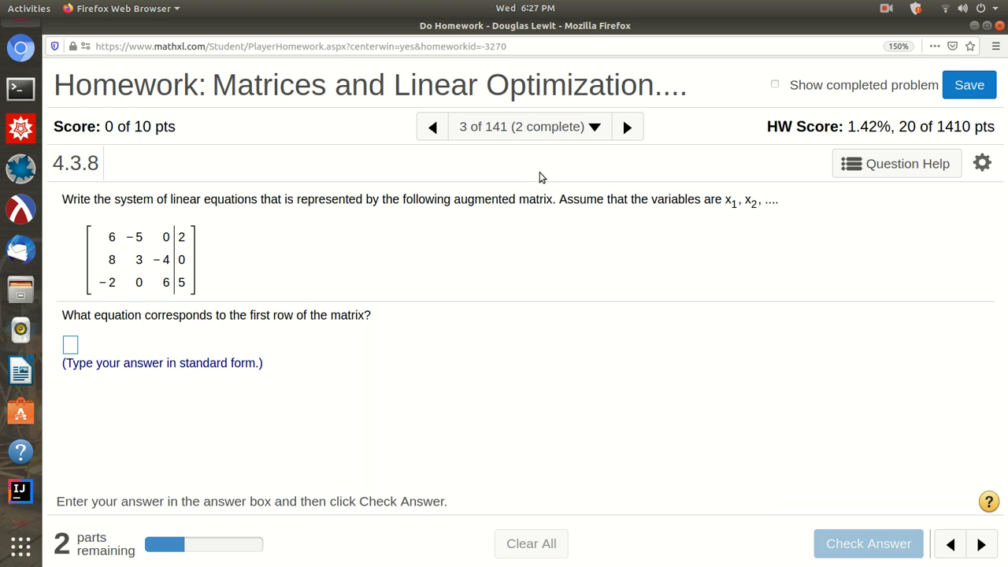
pyautogui.click(626, 127)
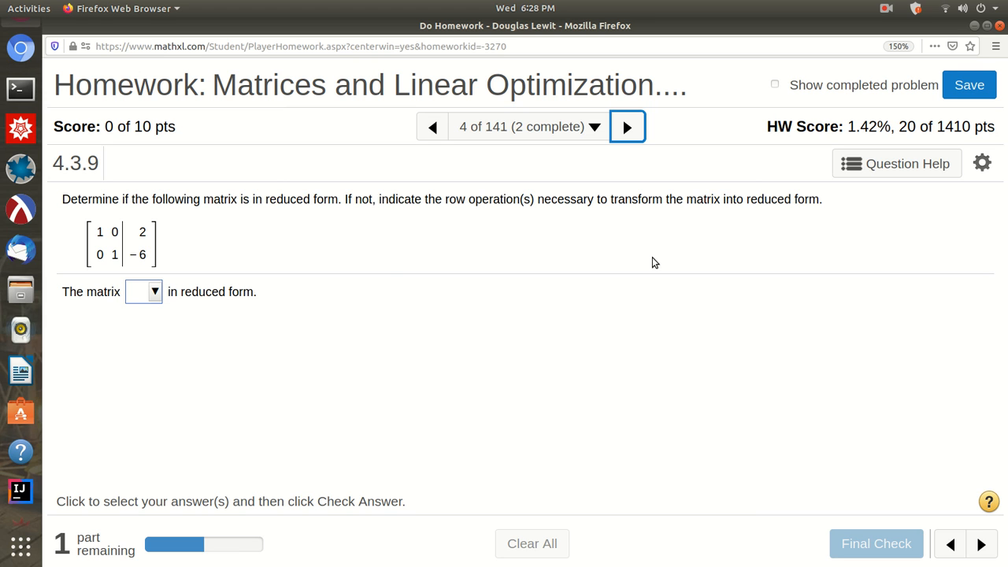
# - Answer that the matrix in question 4 "is" in reduced form, check the answer and dismiss the feedback
pyautogui.click(158, 298)
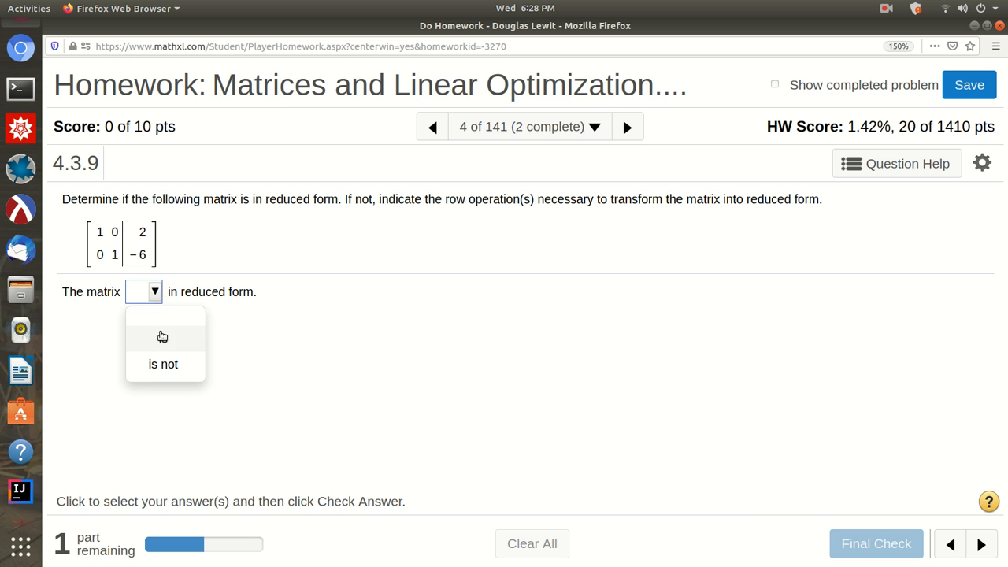
pyautogui.click(163, 340)
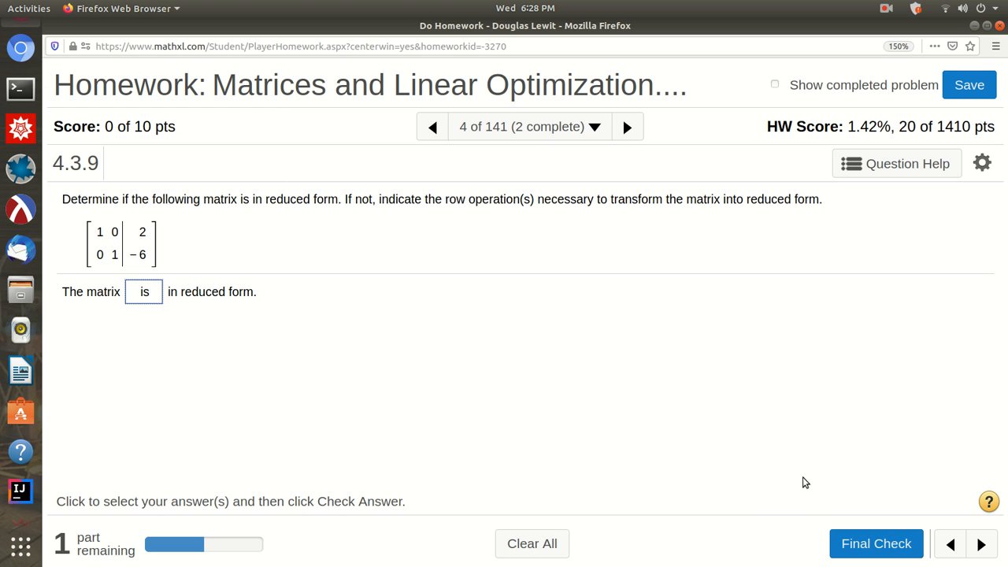
pyautogui.click(872, 545)
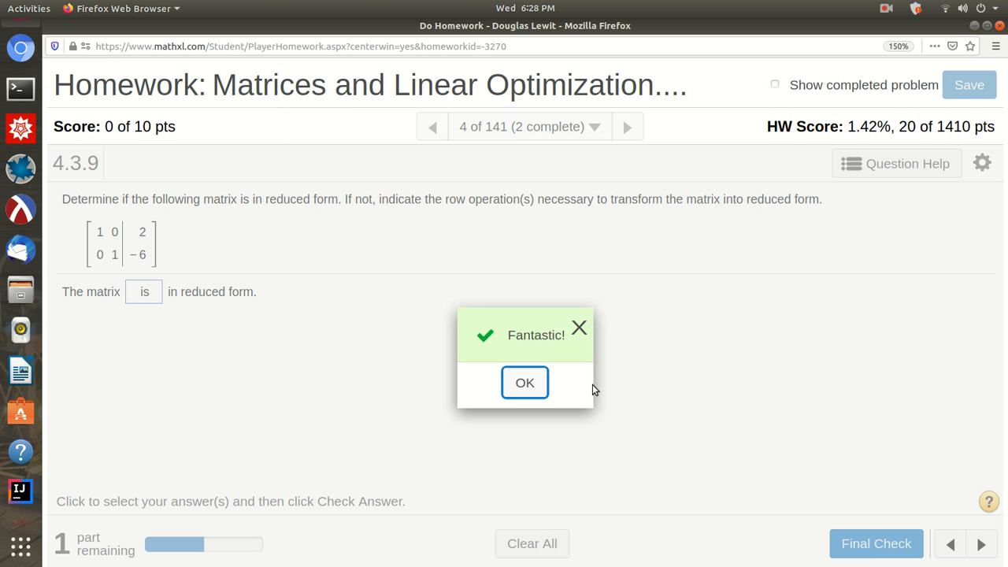
pyautogui.click(525, 384)
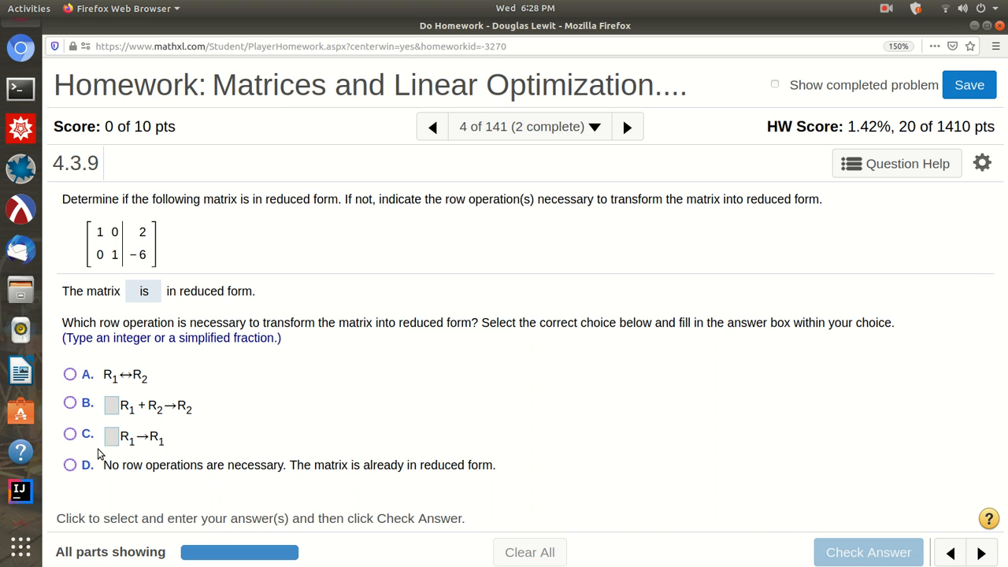
# - Choose option D, no row operations are necessary, check the answer and continue to question 5
pyautogui.click(71, 468)
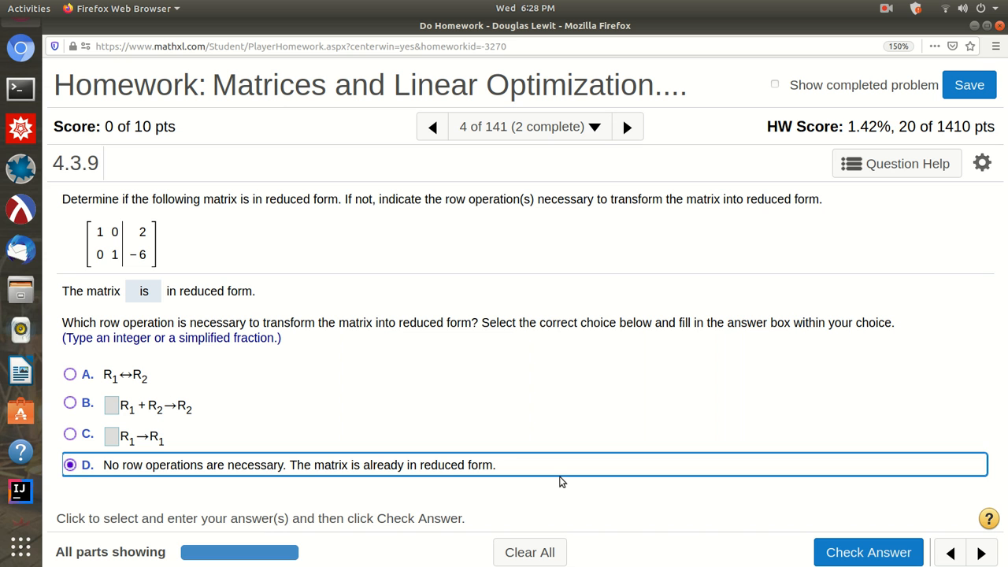
pyautogui.click(860, 553)
pyautogui.click(558, 385)
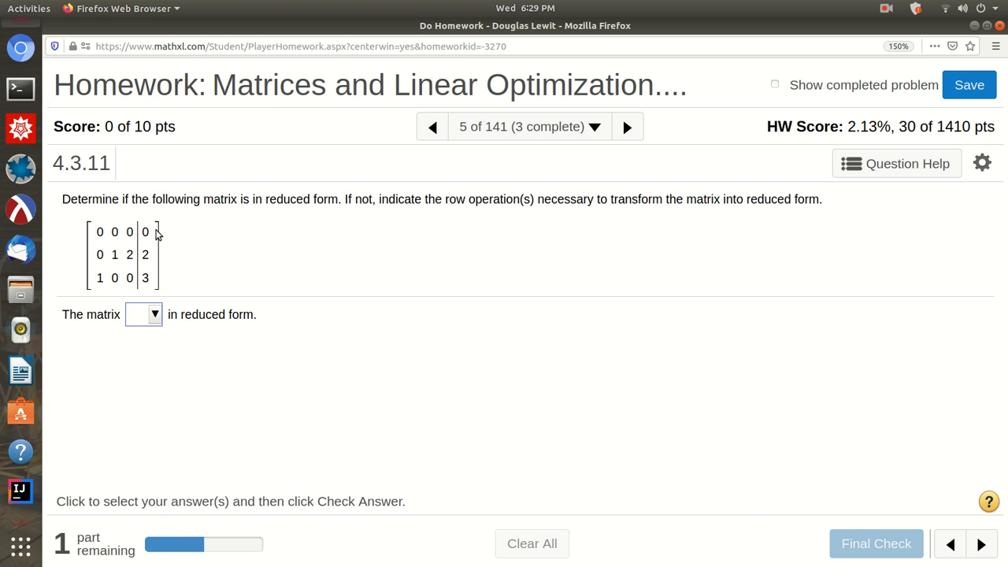
# - Answer that the matrix in question 5 "is not" in reduced form, check the answer and dismiss the feedback
pyautogui.click(155, 318)
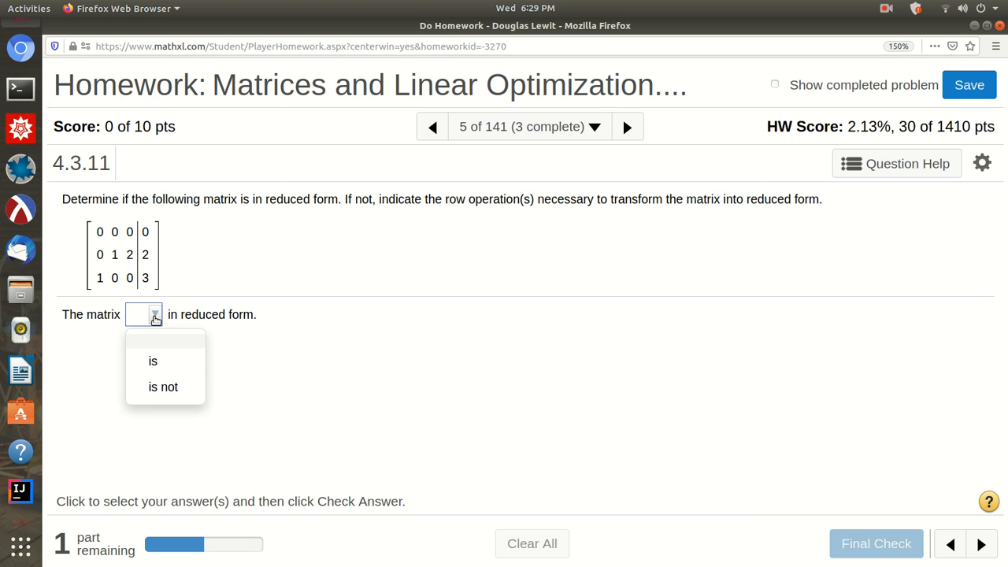
pyautogui.click(157, 398)
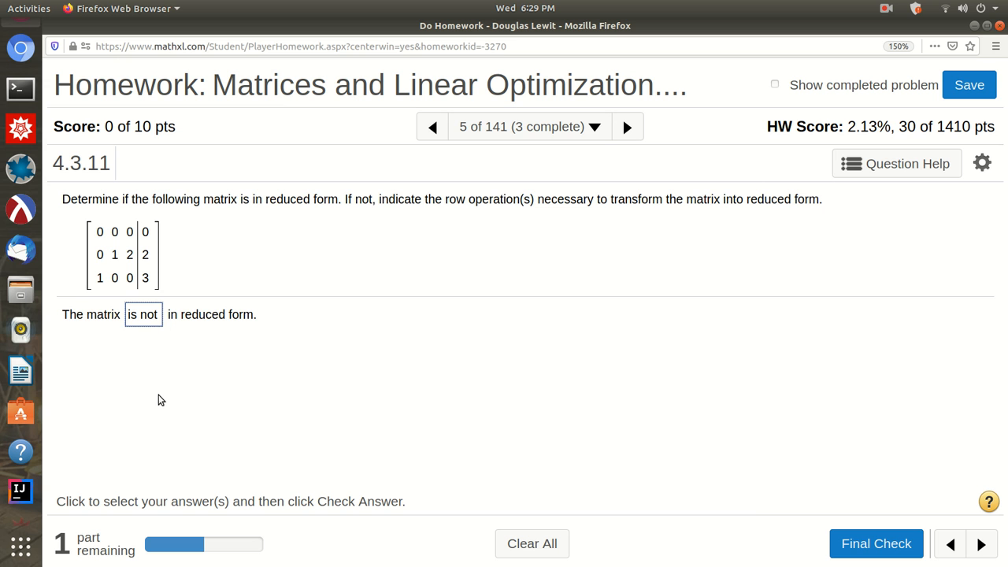
pyautogui.click(860, 553)
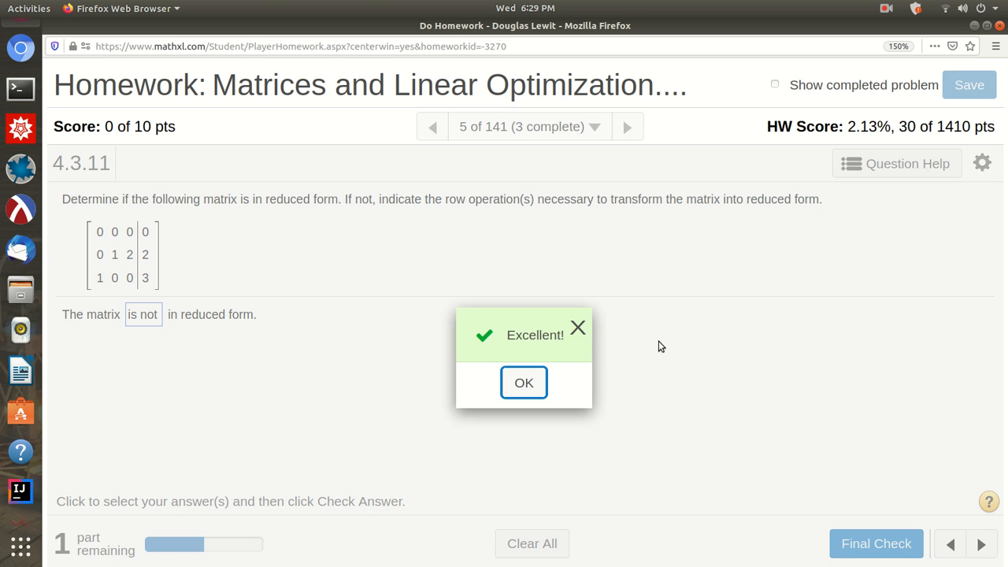
pyautogui.click(542, 383)
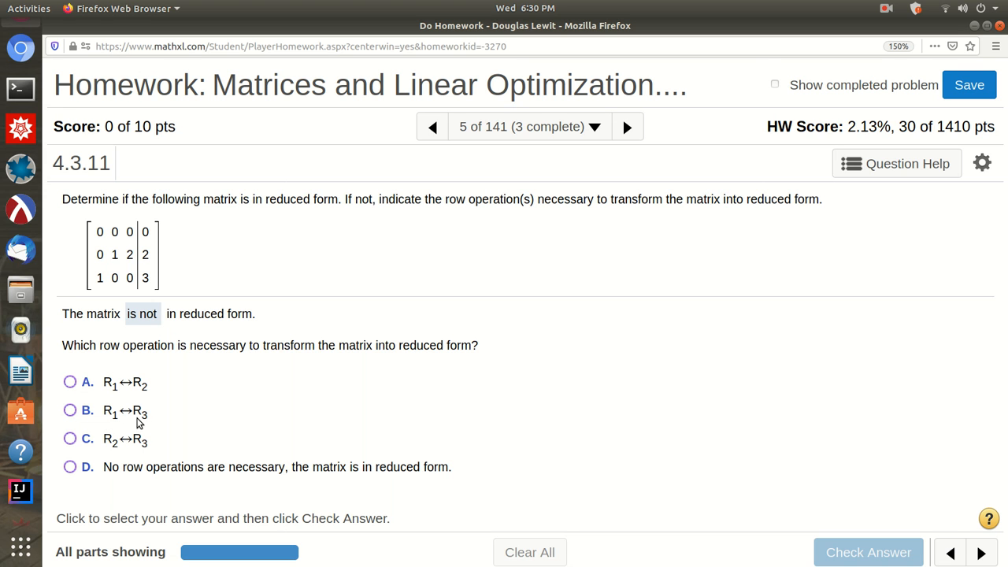
# - Choose option B, R₁↔R₃, as the necessary row operation, check the answer and close the feedback without leaving the question
pyautogui.click(69, 411)
pyautogui.click(881, 561)
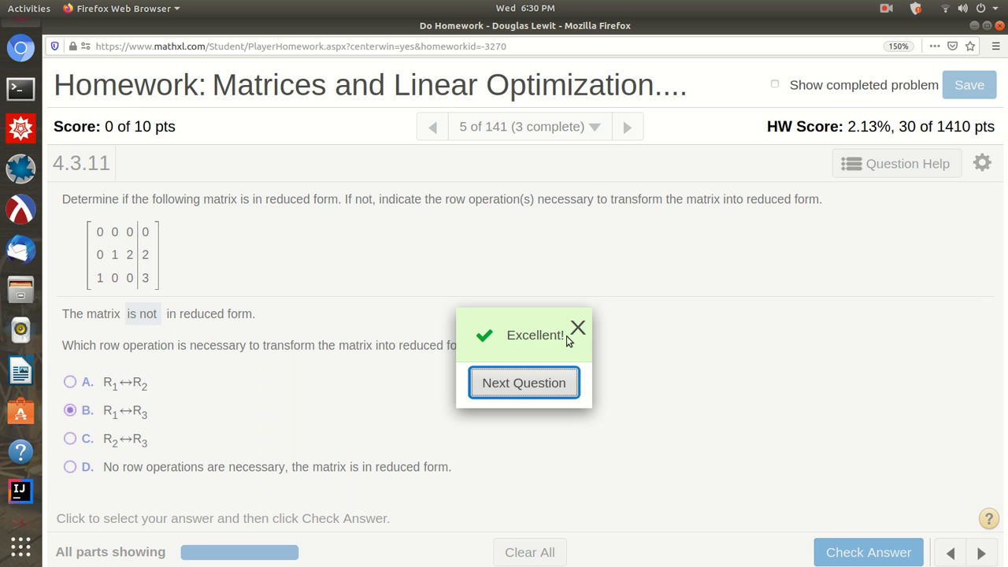
pyautogui.click(577, 328)
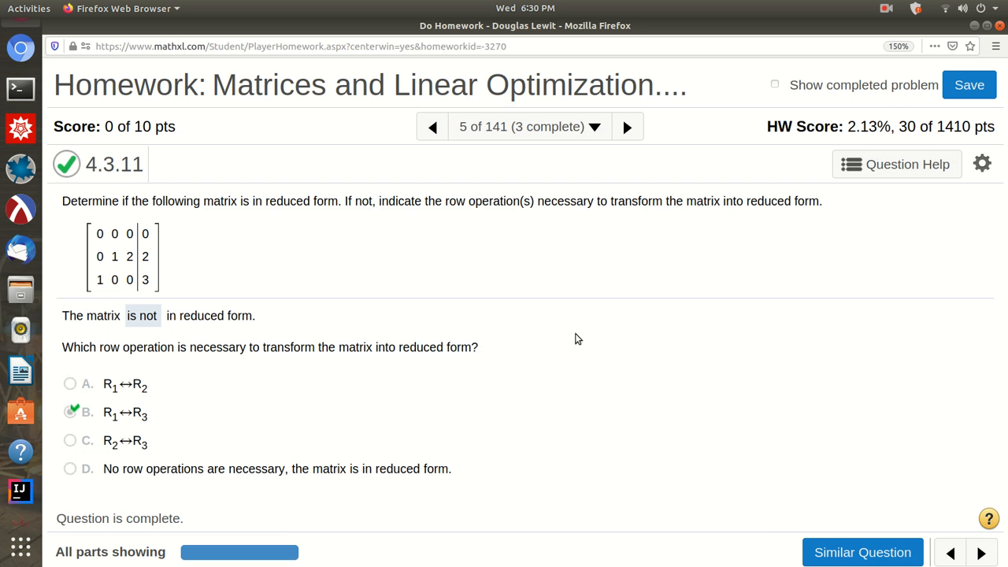
# - Restore the browser window to a smaller size beside Mathematica, switch to the empty notebook and bring the question's whole matrix into view
pyautogui.click(988, 27)
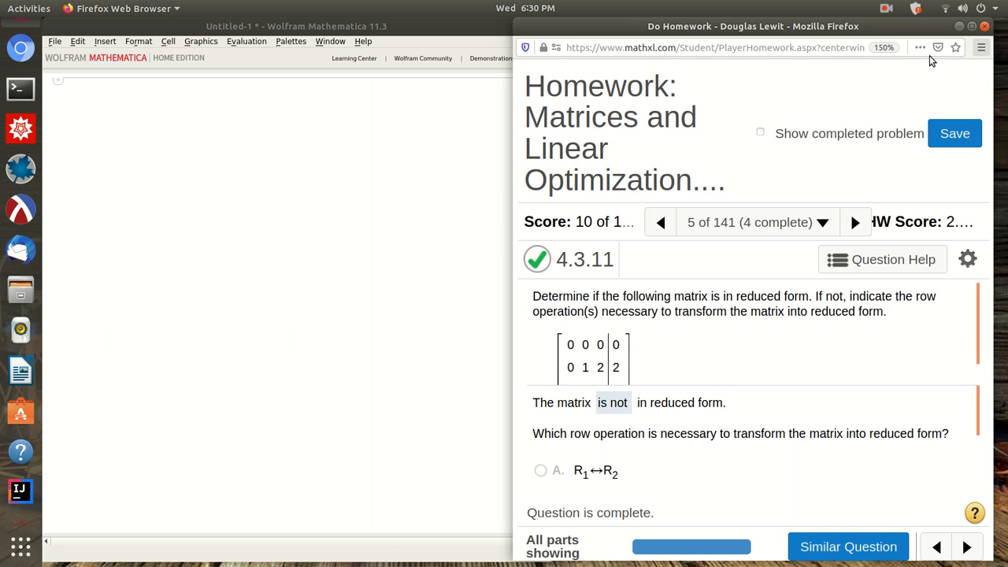
pyautogui.click(436, 197)
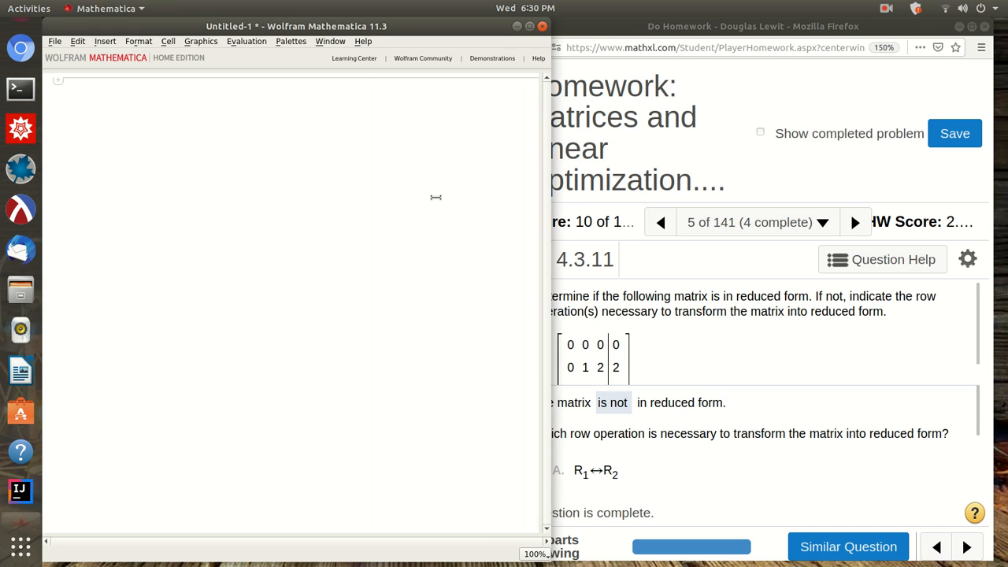
pyautogui.click(616, 33)
pyautogui.click(440, 154)
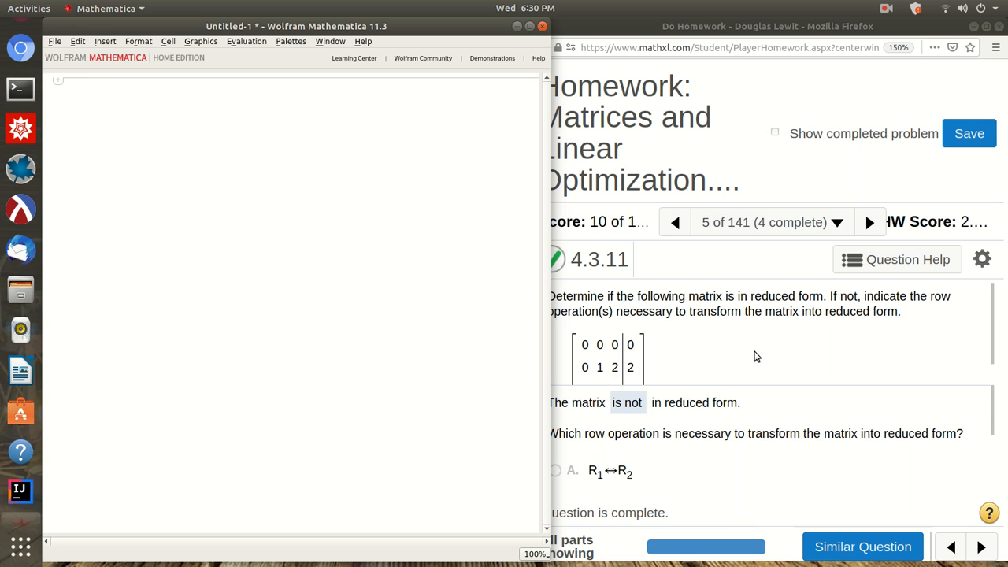
pyautogui.scroll(-1, 754, 356)
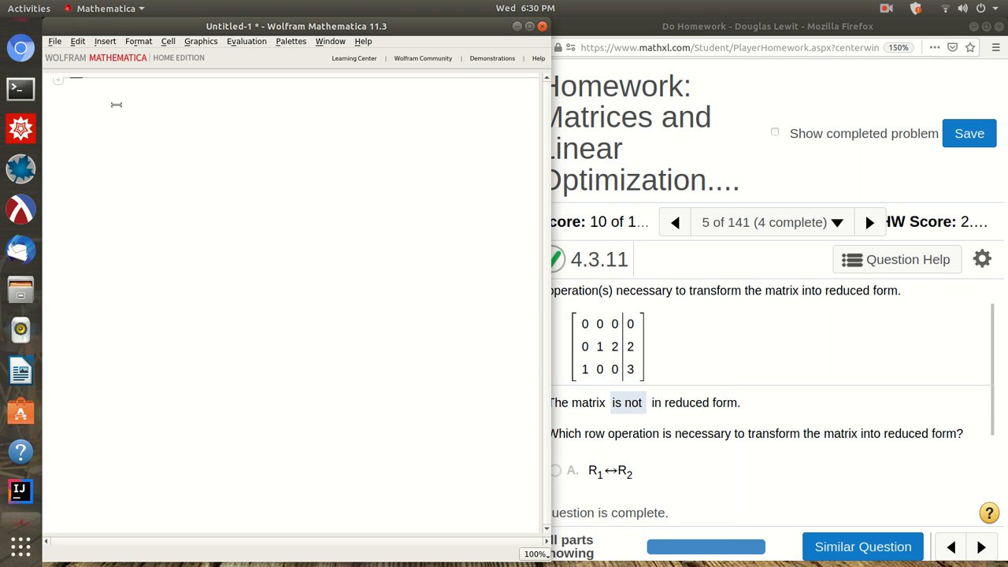
# - Define and evaluate matrix = {{0, 0, 0, 0}, {0, 1, 2, 2}, {1, 0, 0, 3}} in the notebook
pyautogui.write('ma')
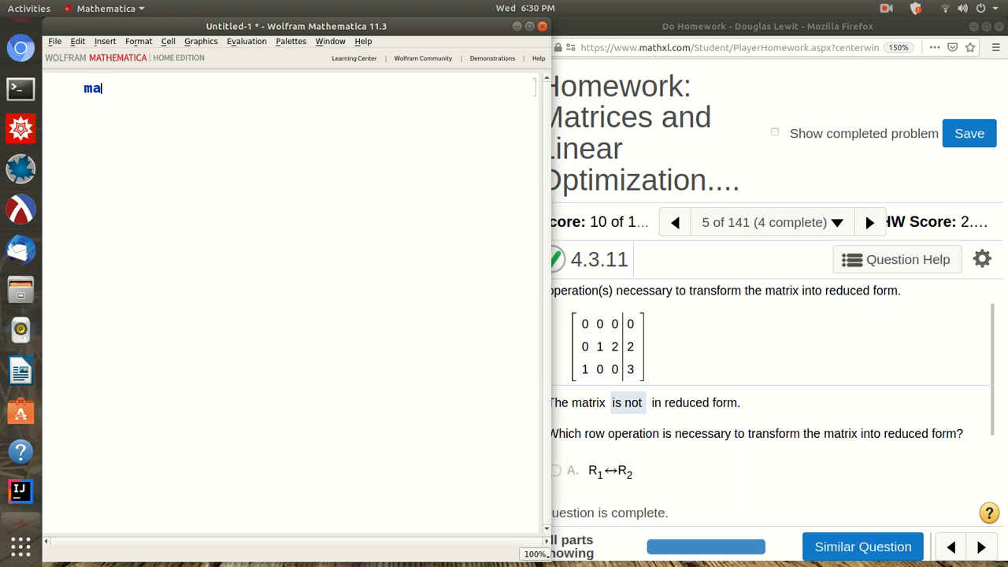
pyautogui.write('trix = {{0, 0, 0, 0}, {0, 1, 2, 2}, {1, 0, 0, 3')
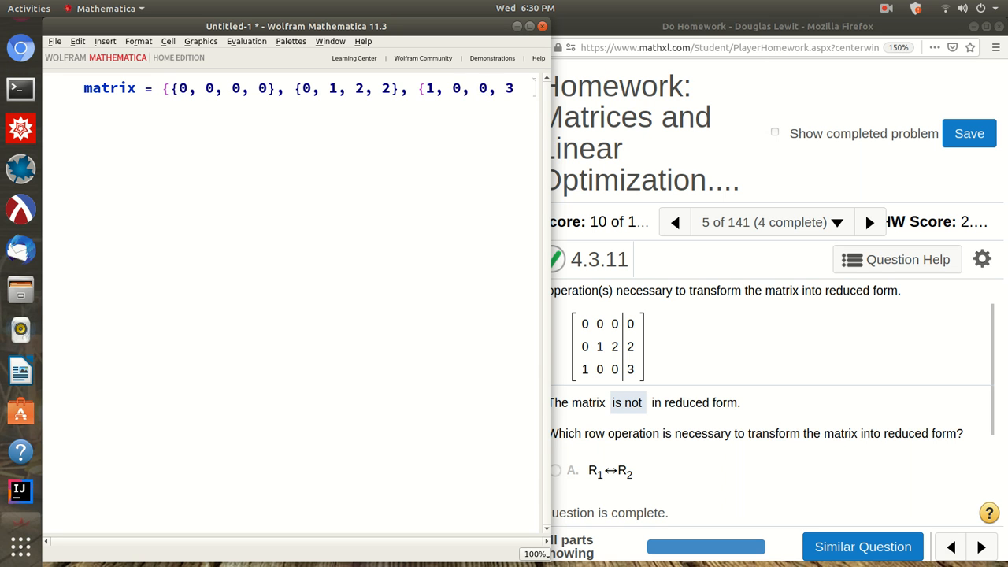
pyautogui.write('}}')
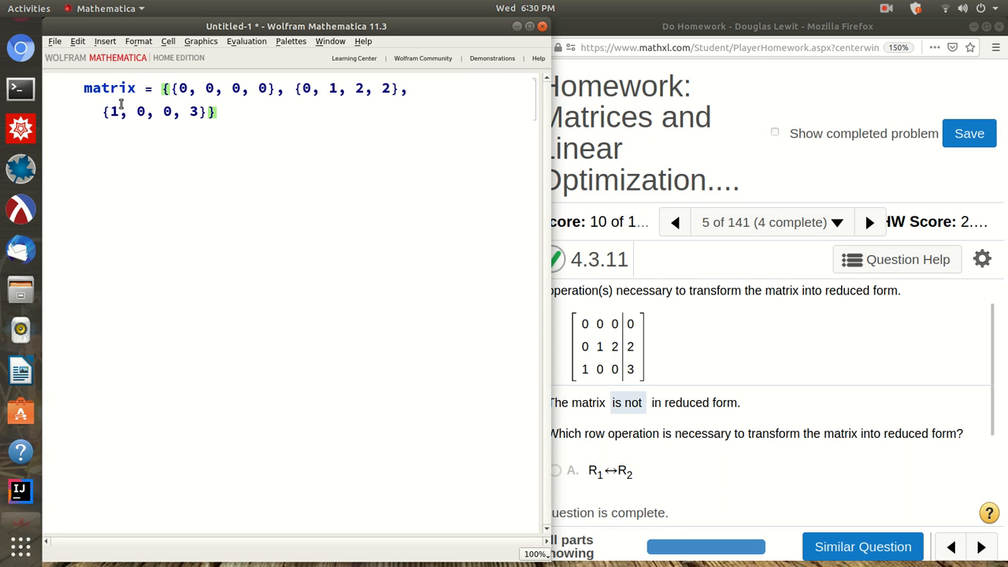
pyautogui.hotkey('shift', 'Return')
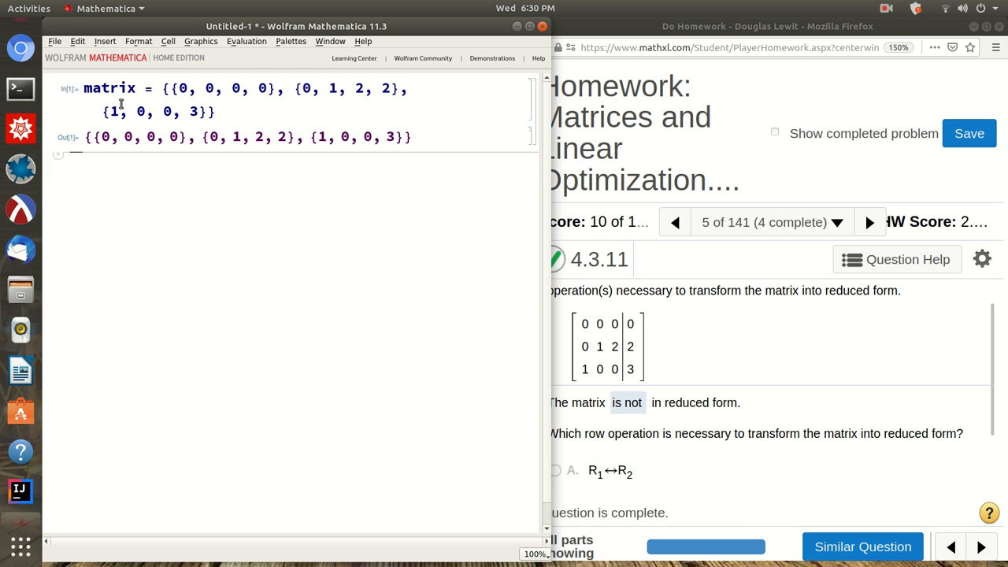
# - Display the matrix as a grid by evaluating matrix // MatrixForm
pyautogui.write('matrix // Ma')
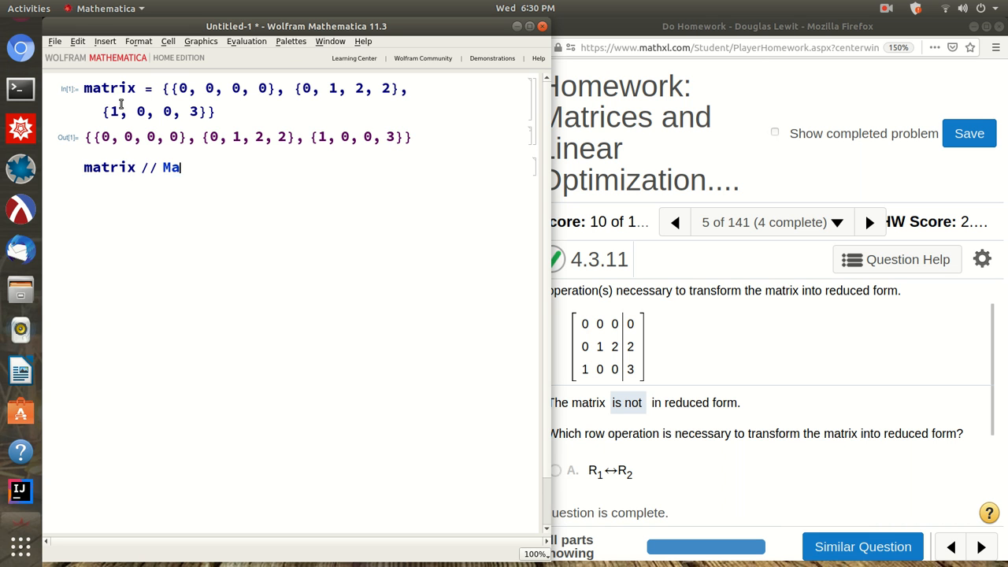
pyautogui.write('trixForm')
pyautogui.hotkey('shift', 'Return')
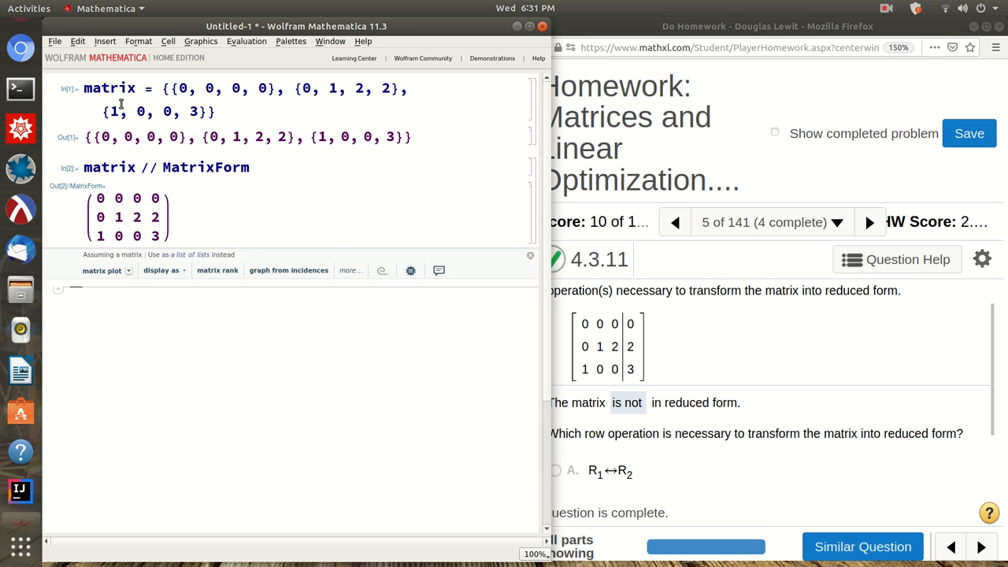
# - Swap rows 1 and 3 of the matrix by evaluating matrix[[{1, 3}]] = matrix[[{3, 1}]]; in the notebook
pyautogui.write('matrix')
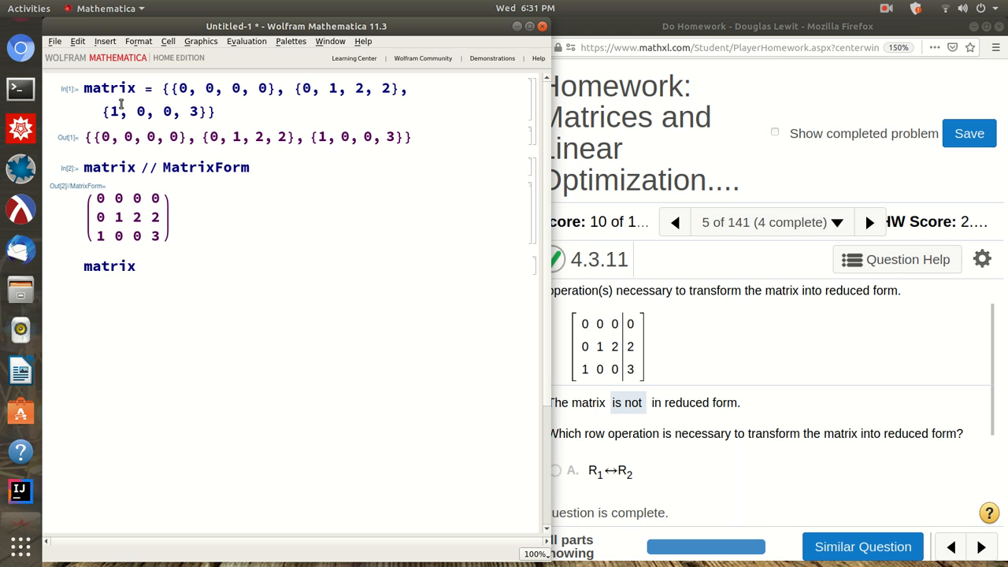
pyautogui.write('[[{1, ')
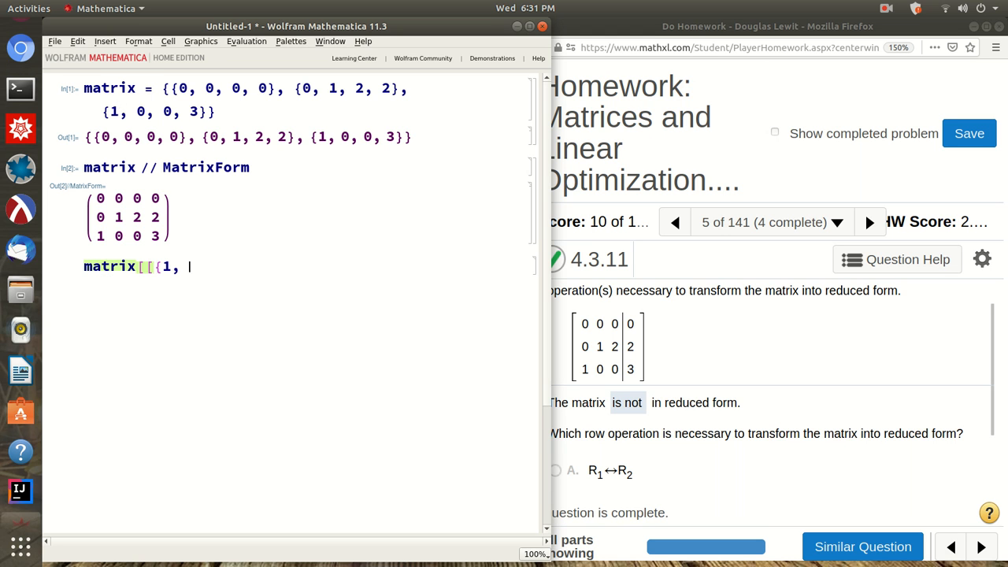
pyautogui.write('3}]] = ')
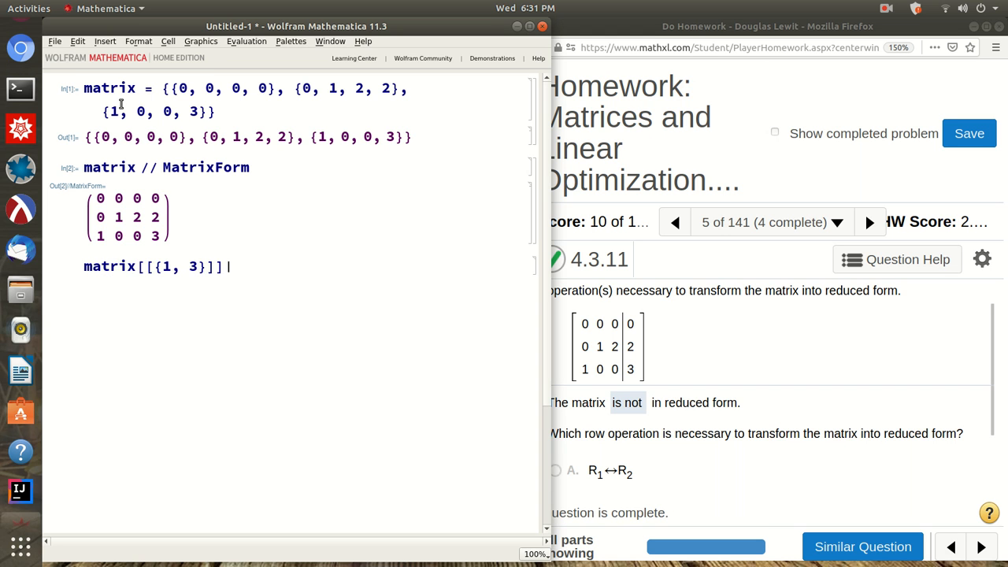
pyautogui.write('matrix[[')
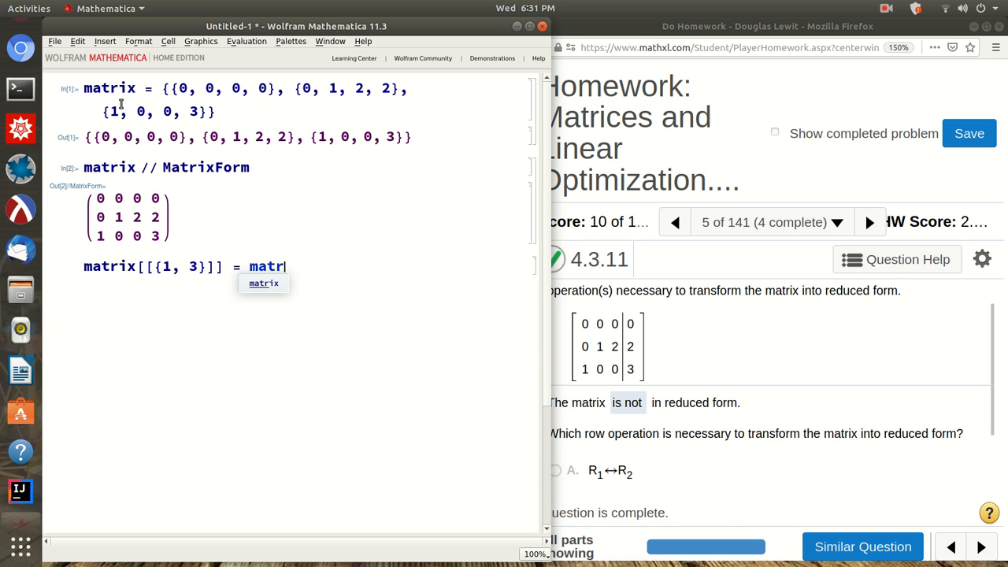
pyautogui.write('{3, ')
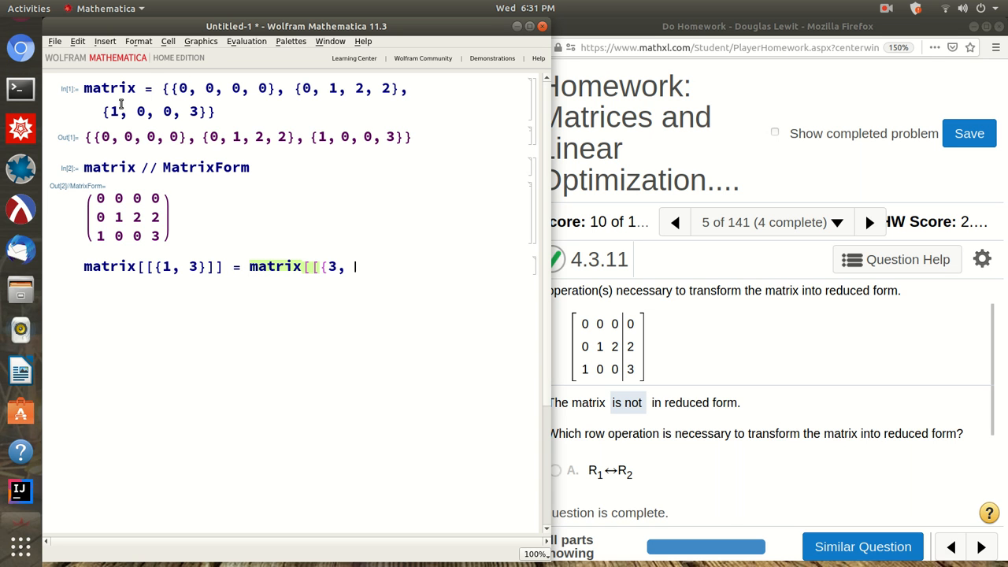
pyautogui.write('1}]];')
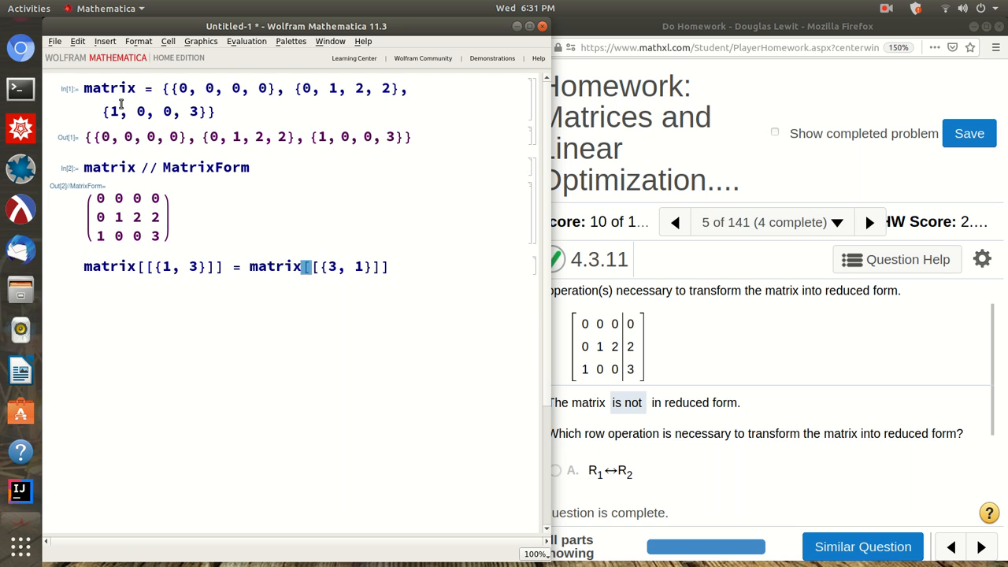
pyautogui.hotkey('shift', 'Return')
# - Evaluate matrix // MatrixForm for the row-swapped matrix and compare its rows with the original grid
pyautogui.write('matri')
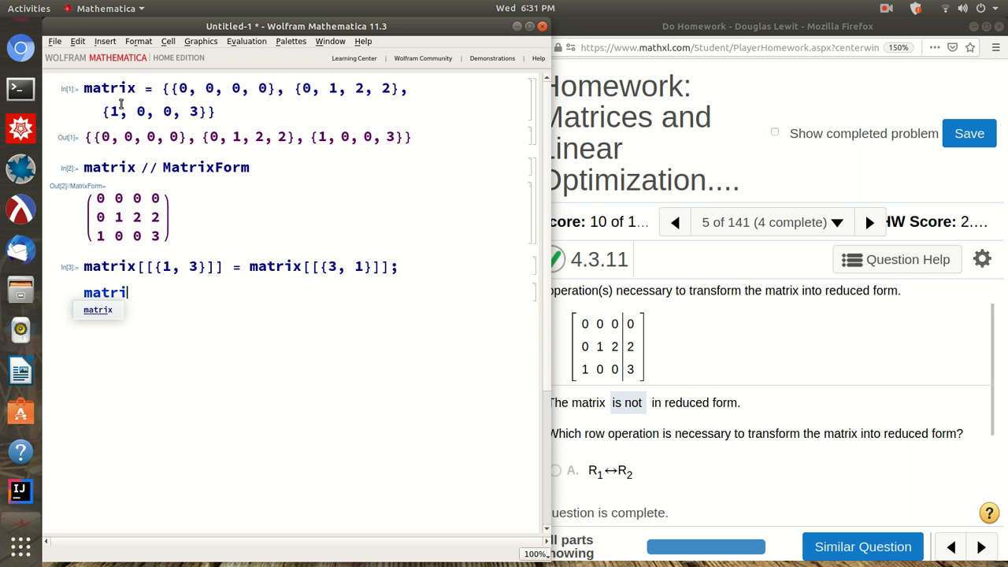
pyautogui.write('x // MatrixForm')
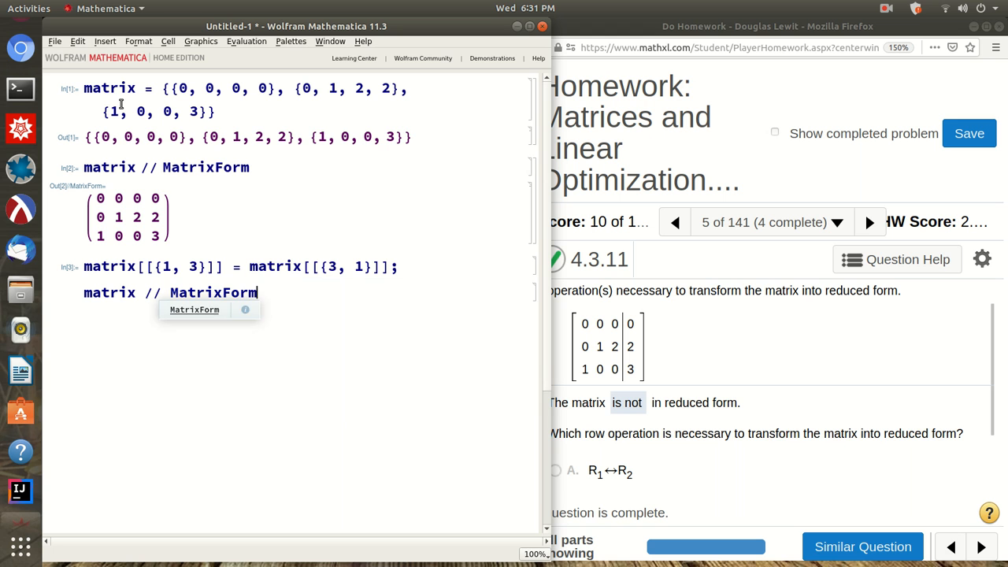
pyautogui.hotkey('shift', 'Return')
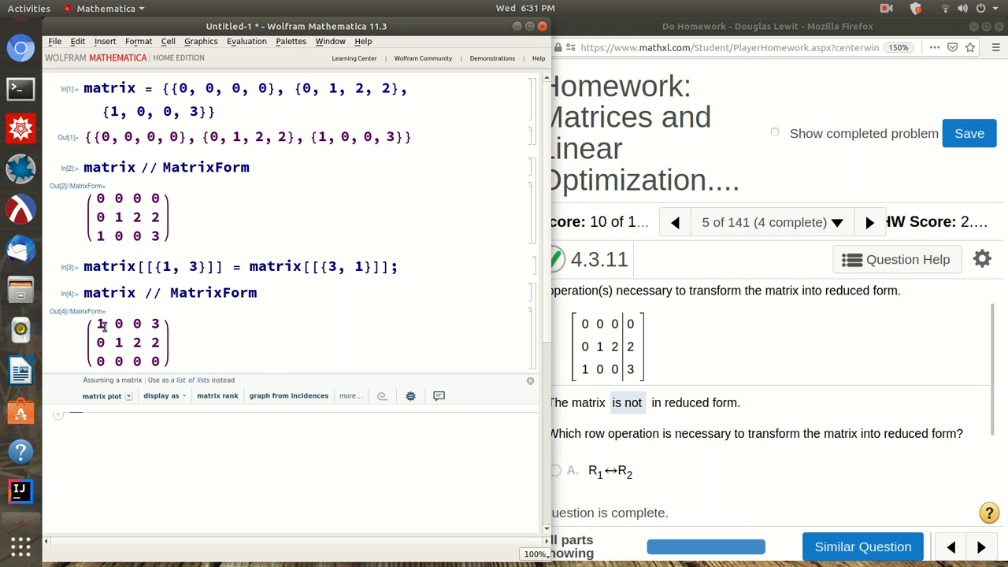
pyautogui.doubleClick(101, 199)
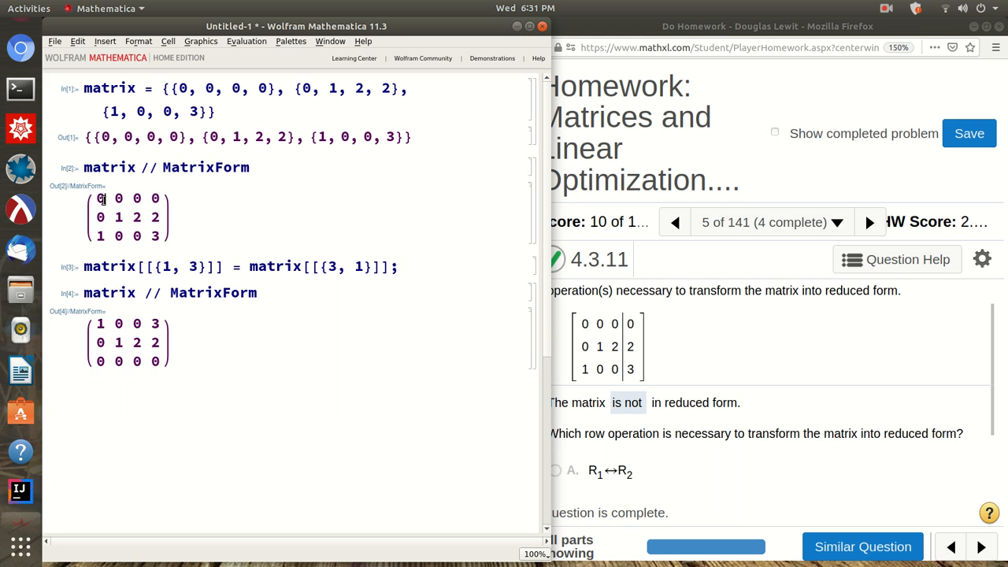
pyautogui.click(104, 360)
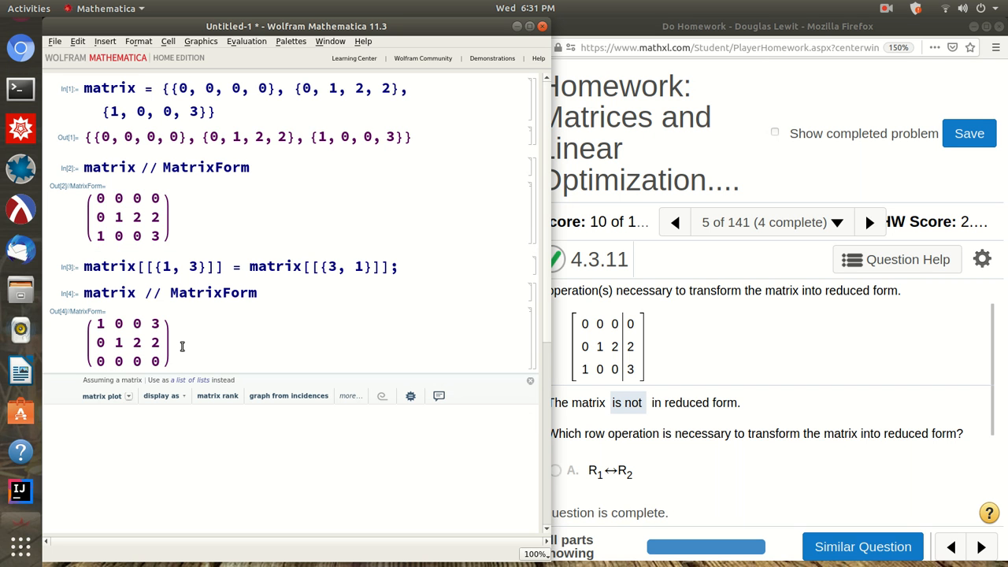
pyautogui.click(106, 417)
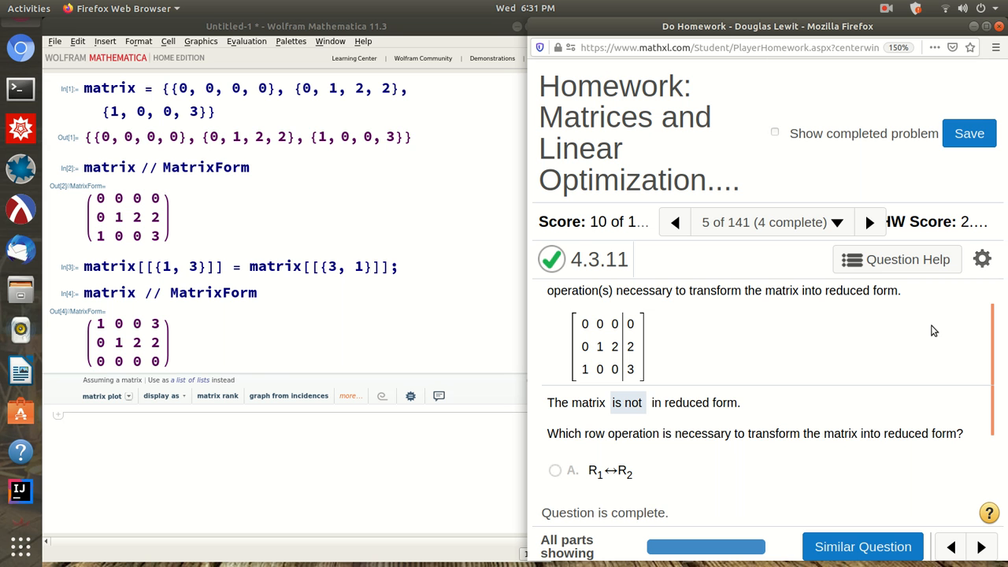
# - Advance to question 6 in the maximized browser window and submit "is not" for whether the matrix is in reduced form
pyautogui.click(987, 27)
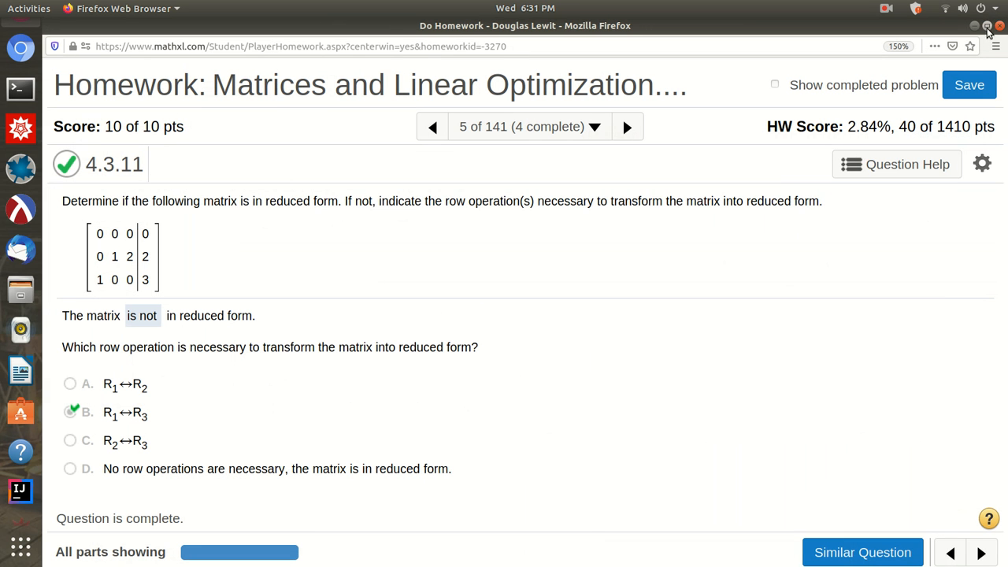
pyautogui.click(628, 127)
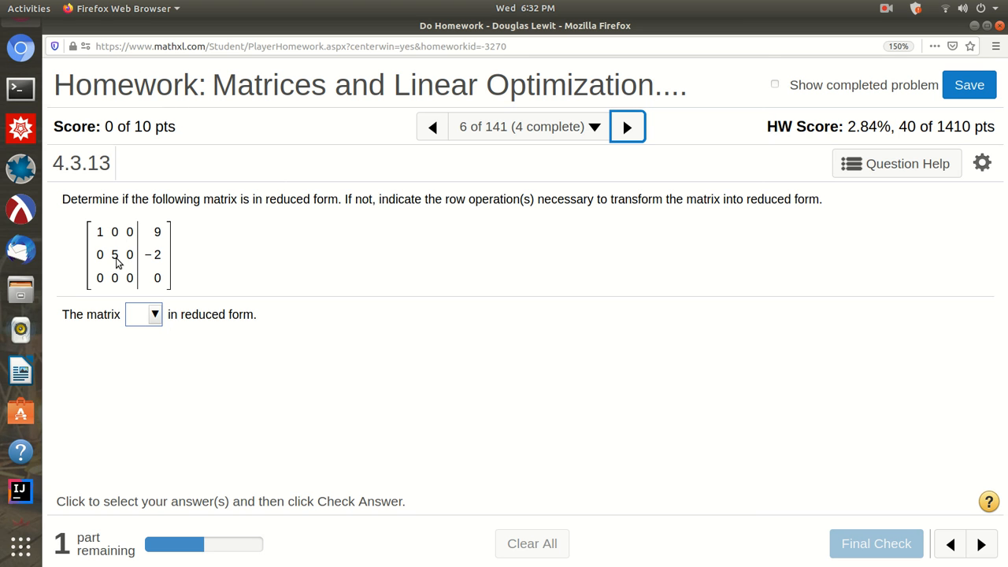
pyautogui.click(155, 318)
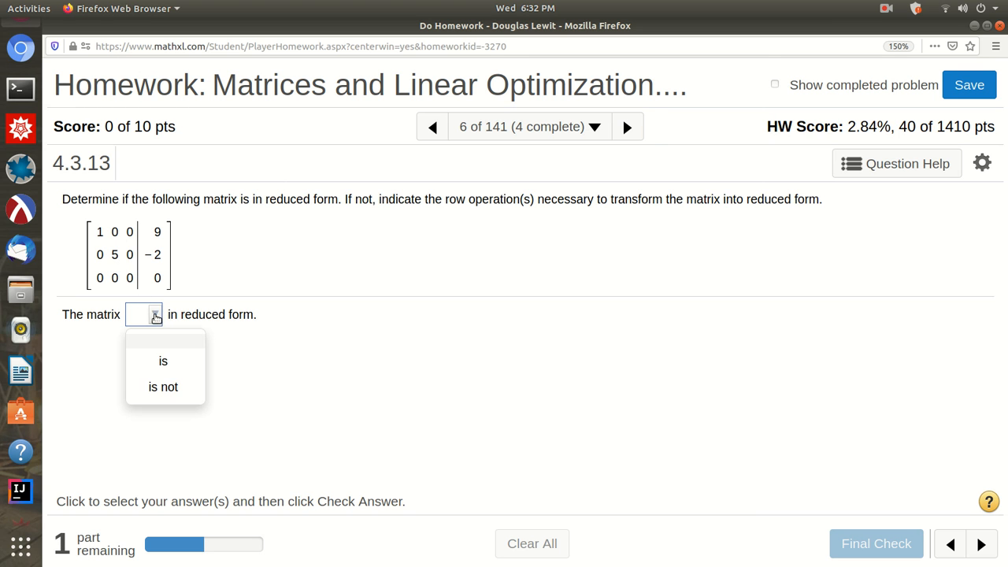
pyautogui.click(172, 391)
pyautogui.click(884, 553)
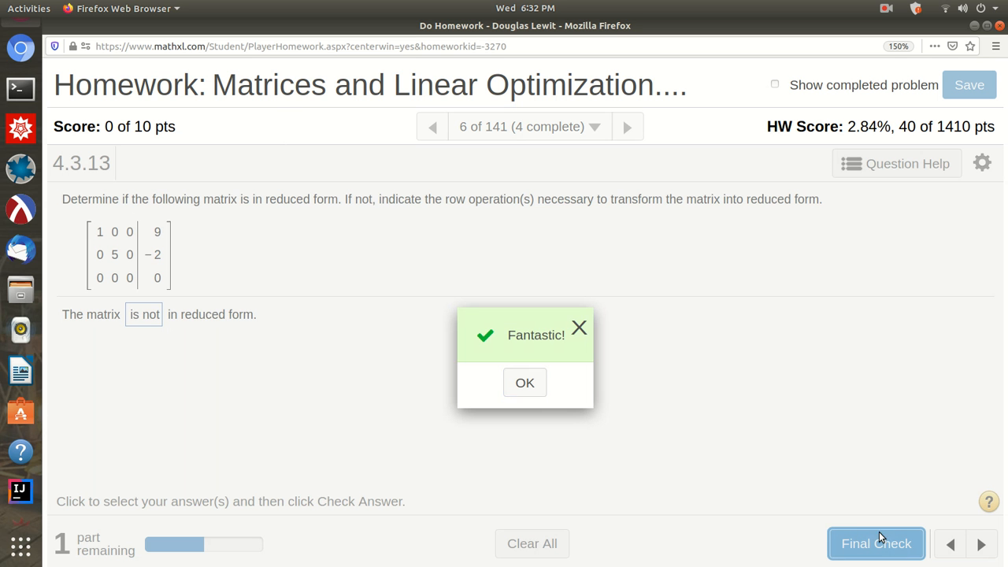
pyautogui.click(537, 388)
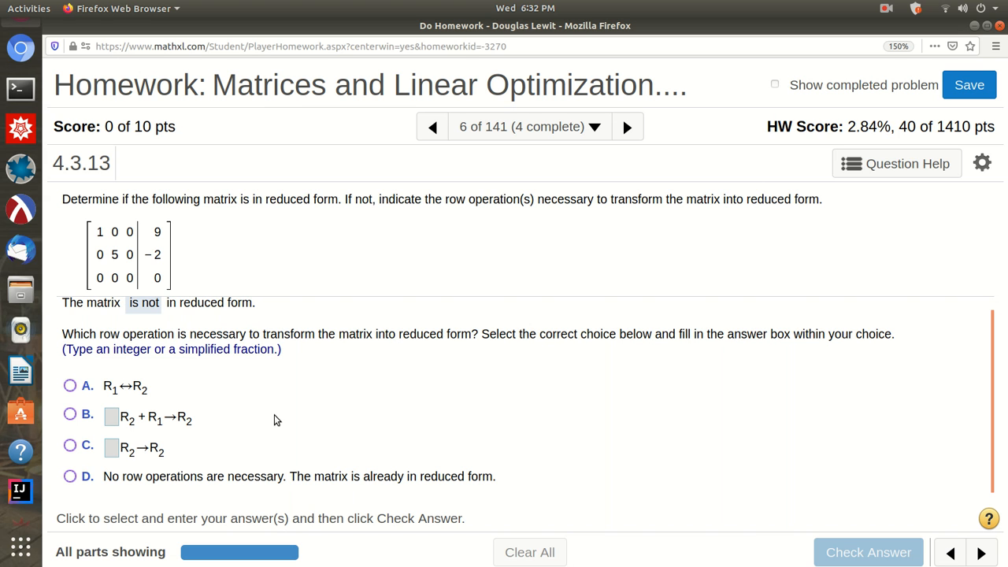
# - Choose option C with the coefficient 1/5 for R₂→R₂, check the answer and close the feedback without leaving the question
pyautogui.click(71, 445)
pyautogui.click(116, 449)
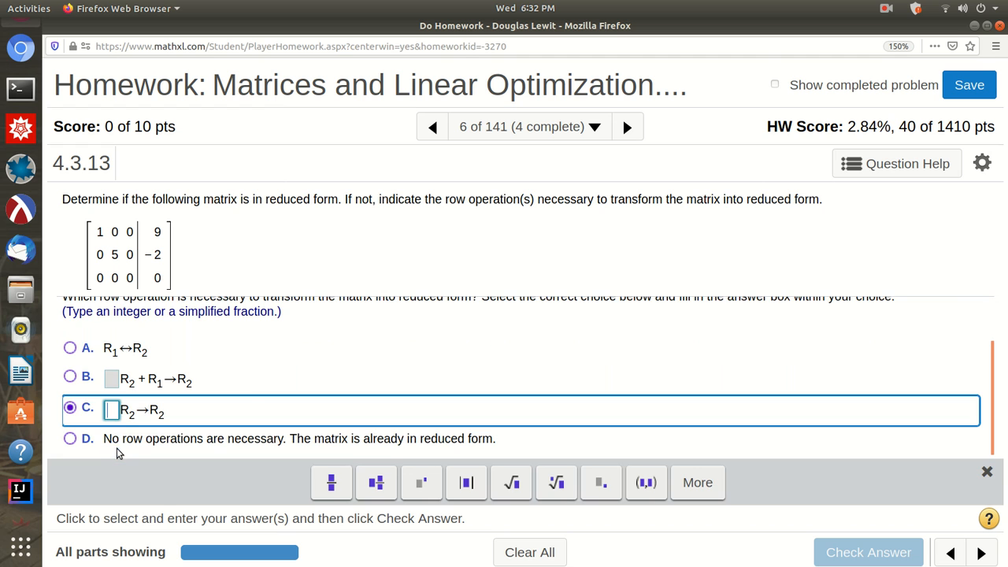
pyautogui.write('1/5')
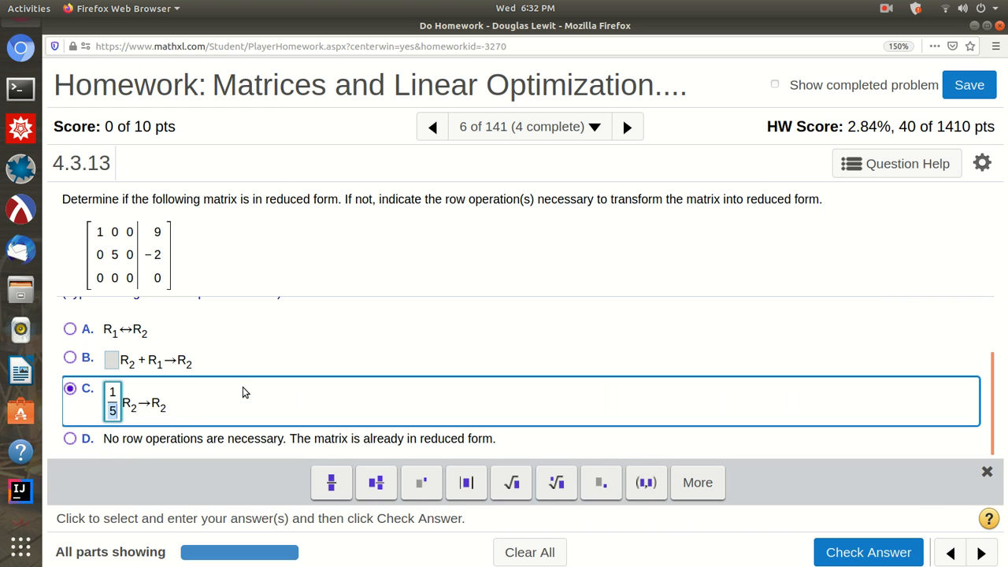
pyautogui.press('Right')
pyautogui.click(833, 551)
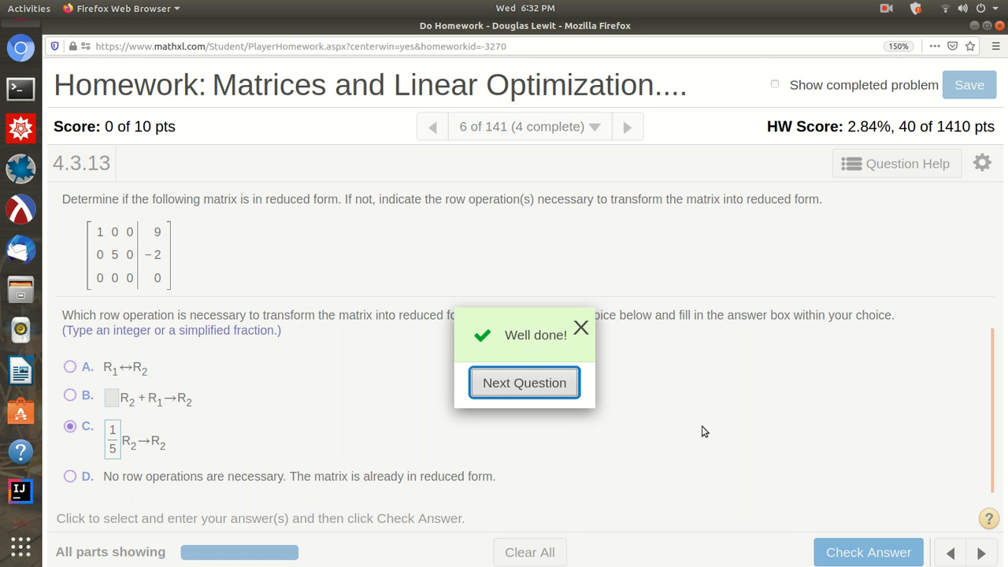
pyautogui.click(581, 330)
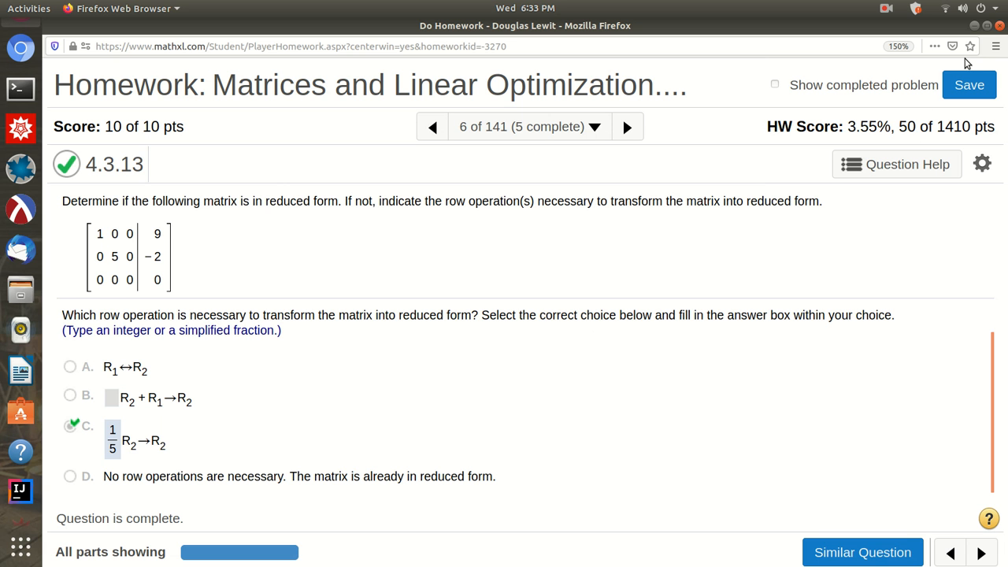
# - Restore the browser window to its smaller size, switch to the Mathematica notebook and evaluate Clear[matrix] in a new cell
pyautogui.click(986, 27)
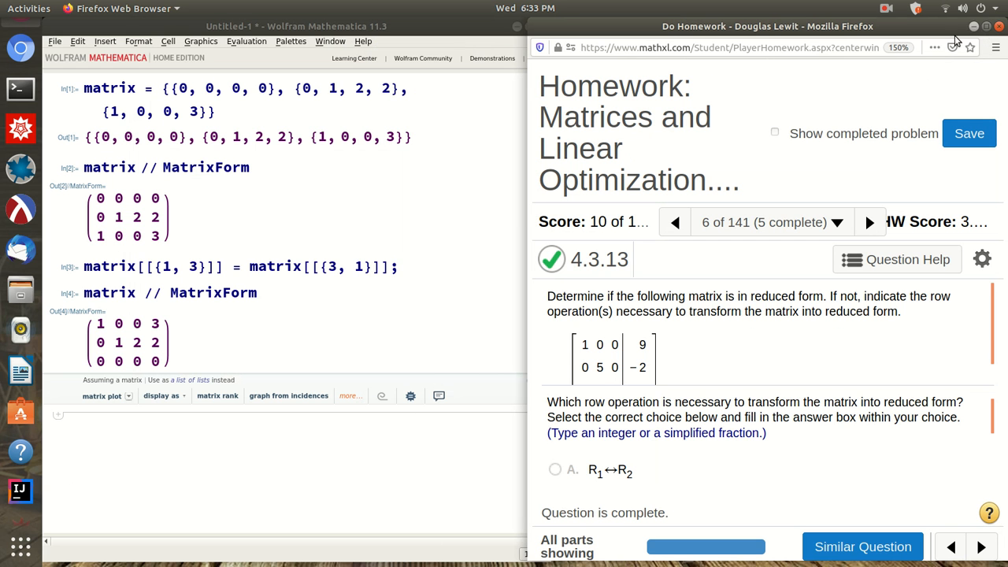
pyautogui.click(112, 457)
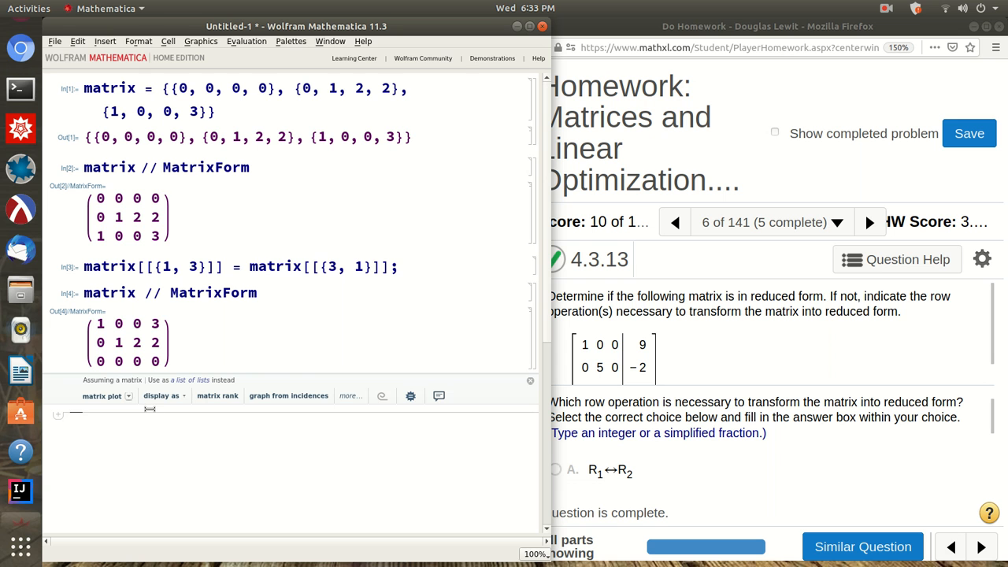
pyautogui.write('Clear[')
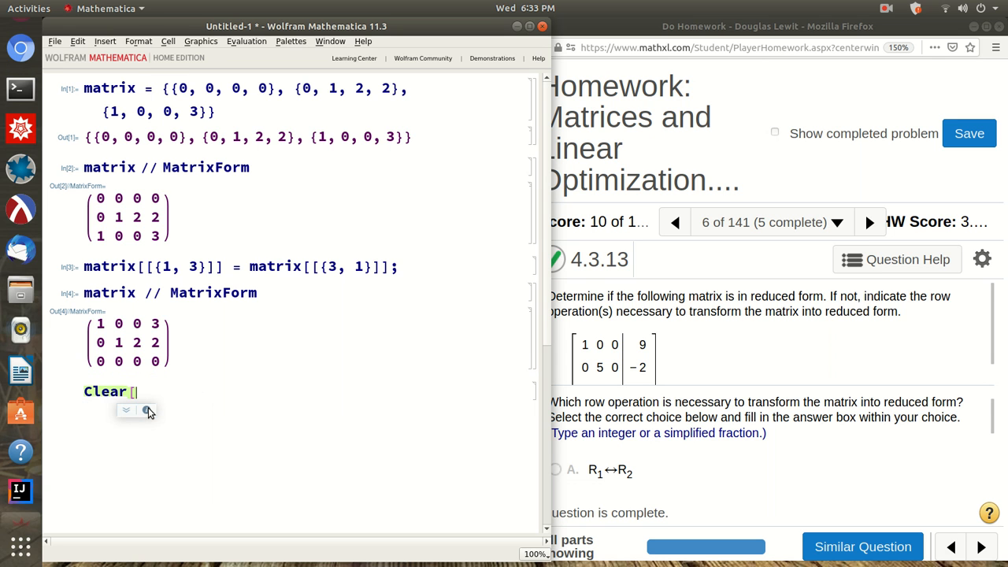
pyautogui.write('matrix]')
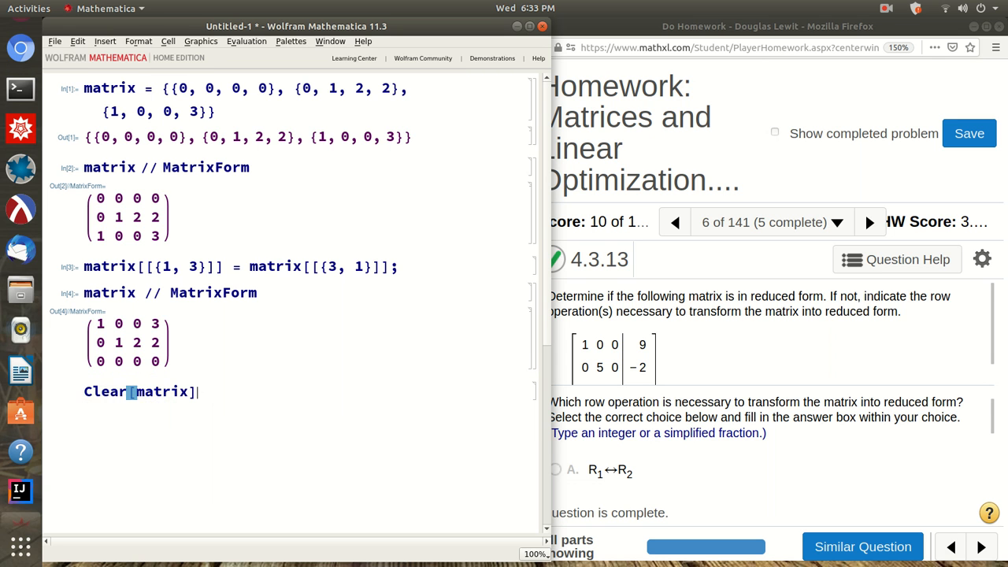
pyautogui.hotkey('shift', 'Return')
# - Define and evaluate matrix = {{1, 0, 0, 9}, {0, 5, 0, -2}} in the notebook
pyautogui.write('matrix')
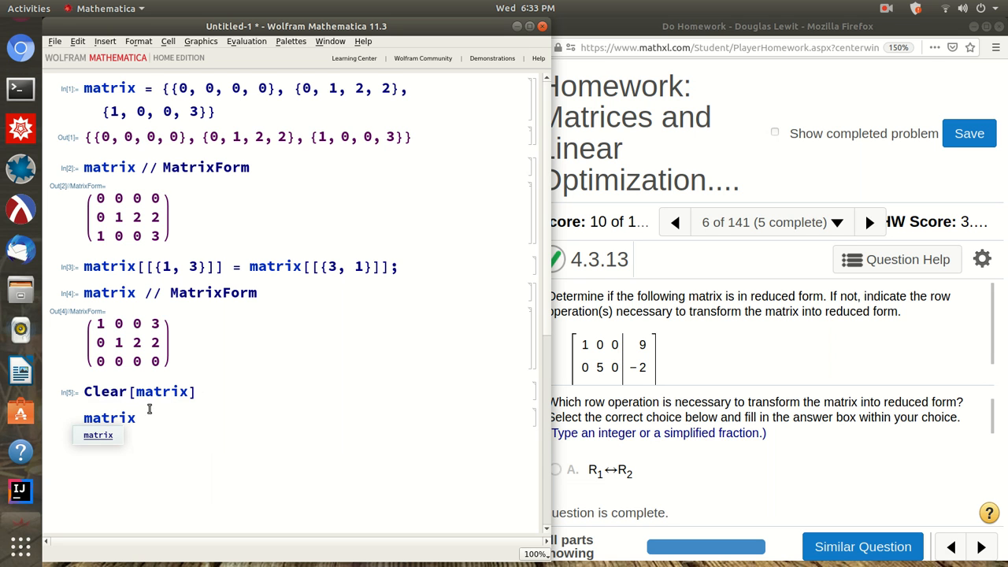
pyautogui.write(' = {{1, 0, 0, 9}, {0, 5, 0, -2}}')
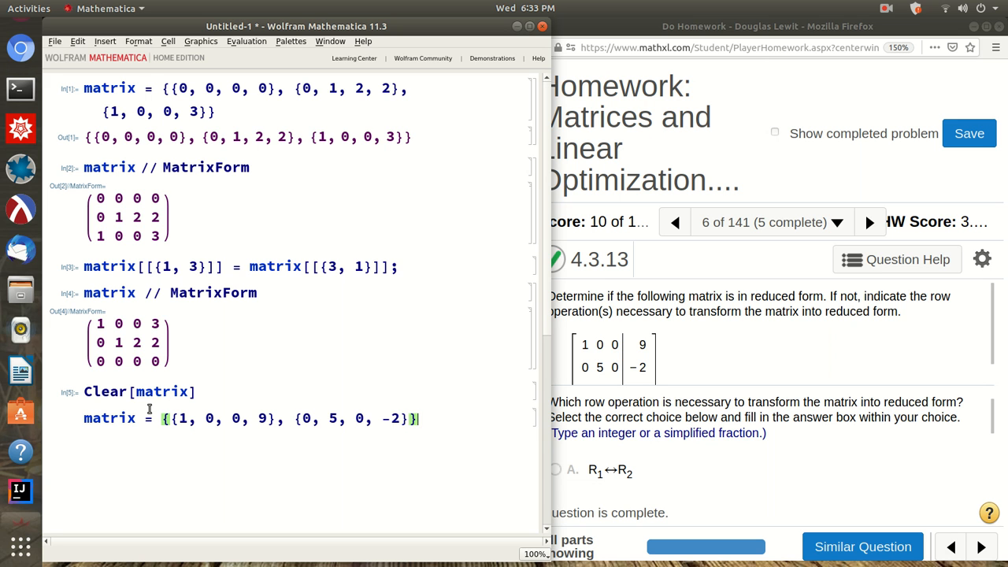
pyautogui.hotkey('shift', 'Return')
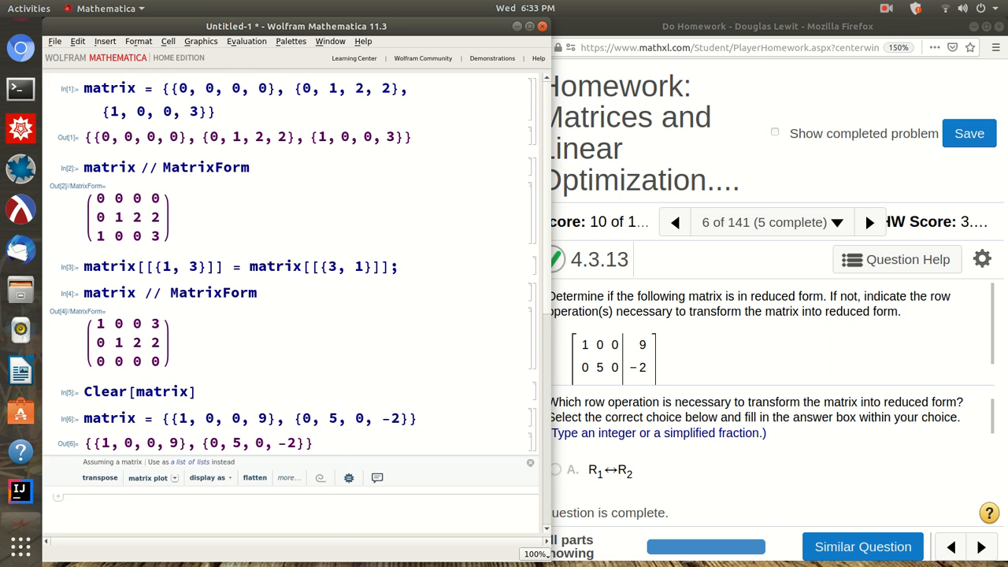
# - Display the two-row matrix as a grid by evaluating matrix // MatrixForm
pyautogui.write('matrix // Matrix')
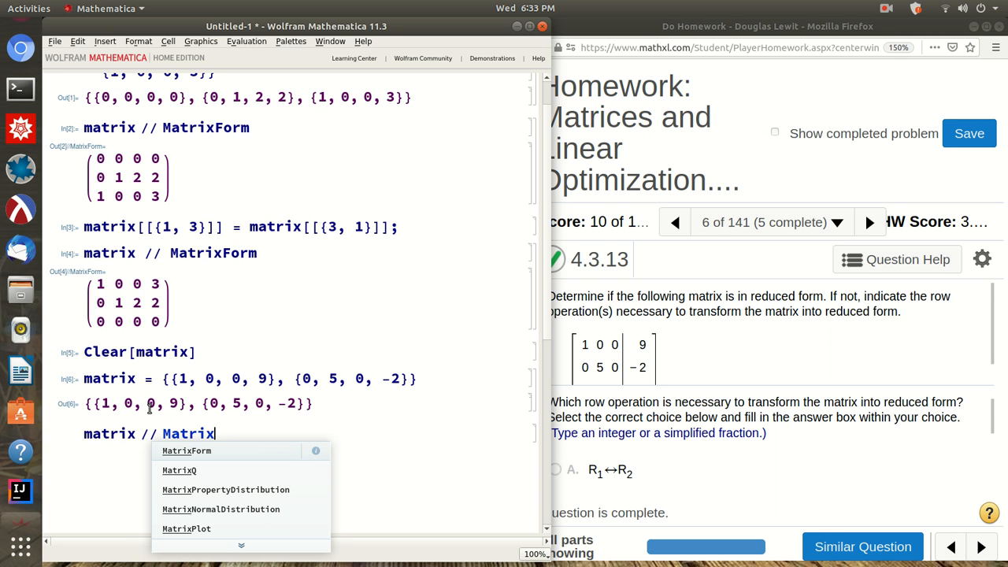
pyautogui.write('Fpor')
pyautogui.press('BackSpace')
pyautogui.press('BackSpace')
pyautogui.press('BackSpace')
pyautogui.press('BackSpace')
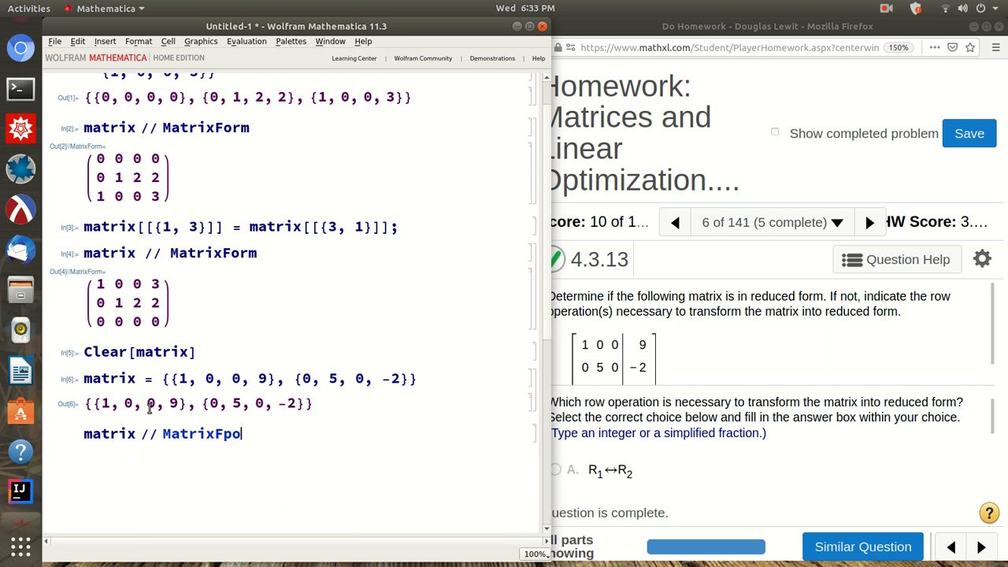
pyautogui.write('Form')
pyautogui.hotkey('shift', 'Return')
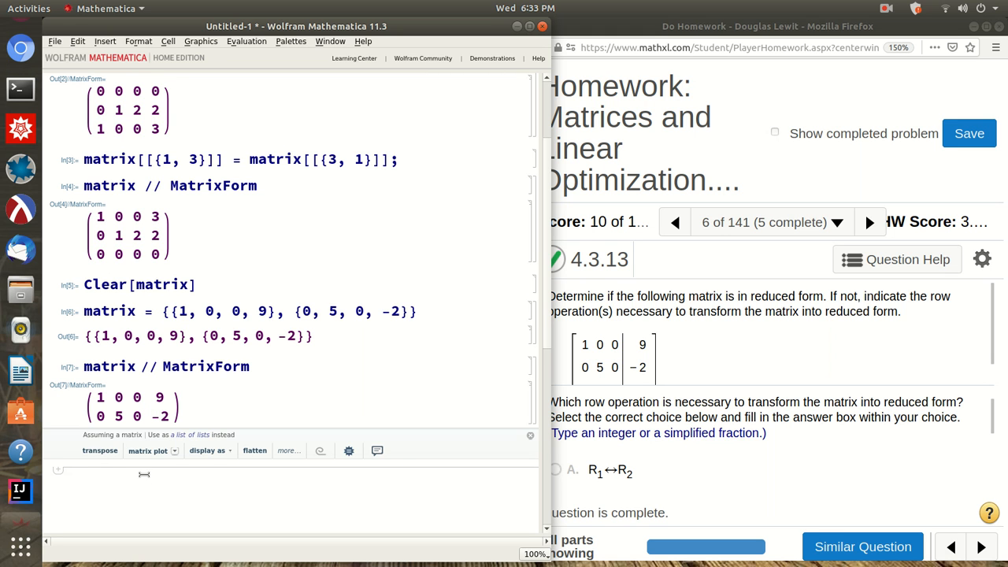
# - Scale row 2 by evaluating matrix[[2]] = 1/5*matrix[[2]]; followed by matrix // MatrixForm in one new cell
pyautogui.write('matrix[[2]] =')
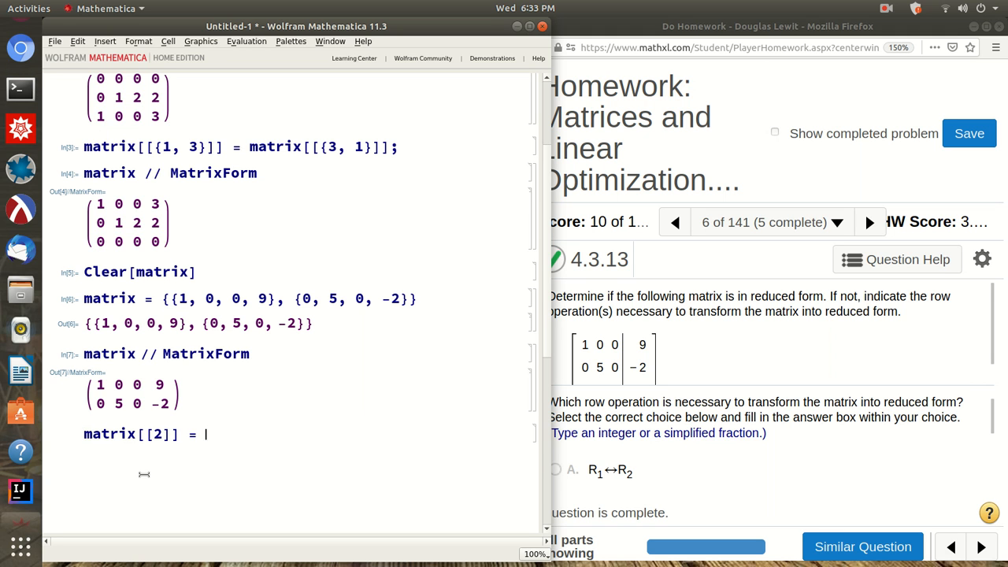
pyautogui.write(' 1/5*matrix[[2]]')
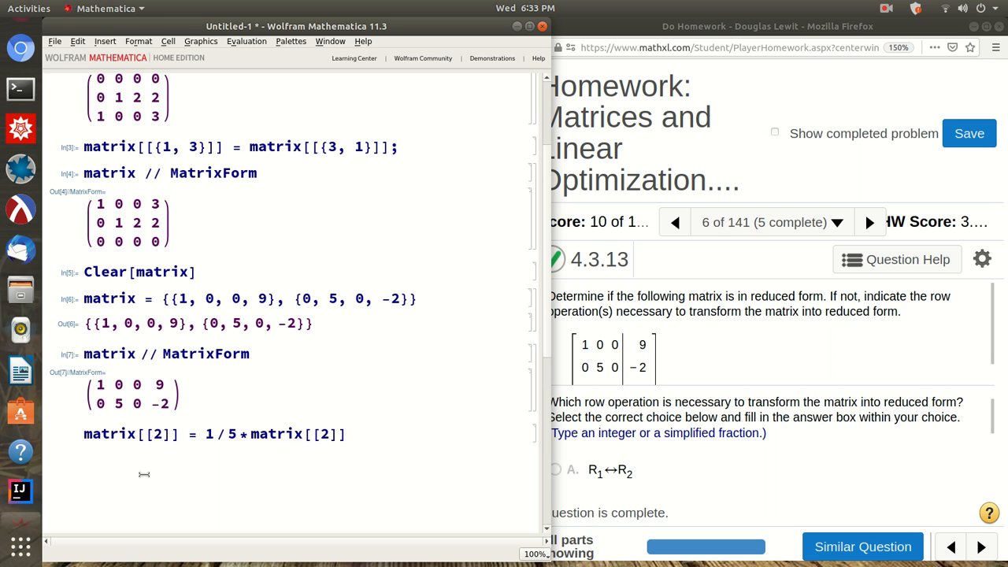
pyautogui.write('; mat')
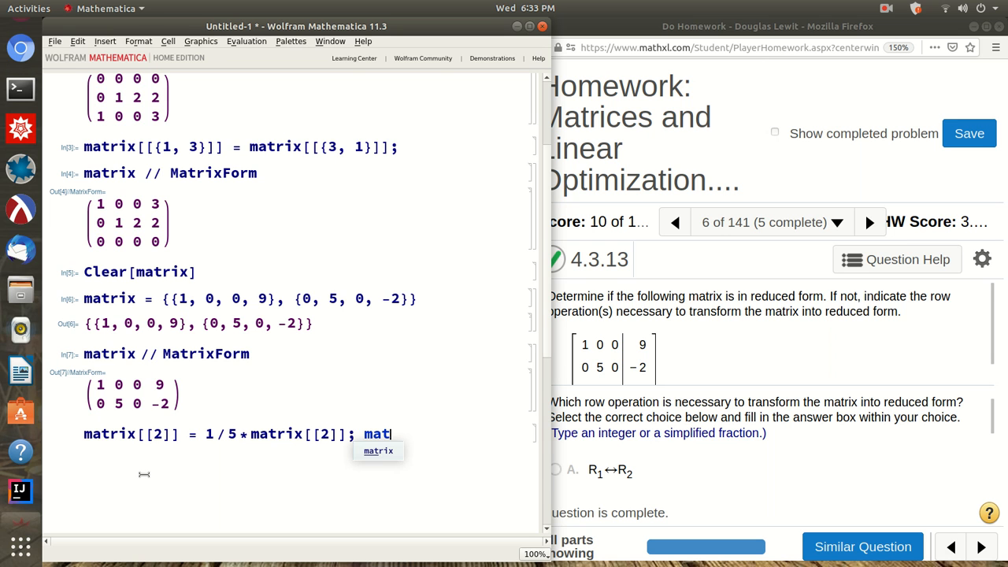
pyautogui.write('rix // MatrixForm')
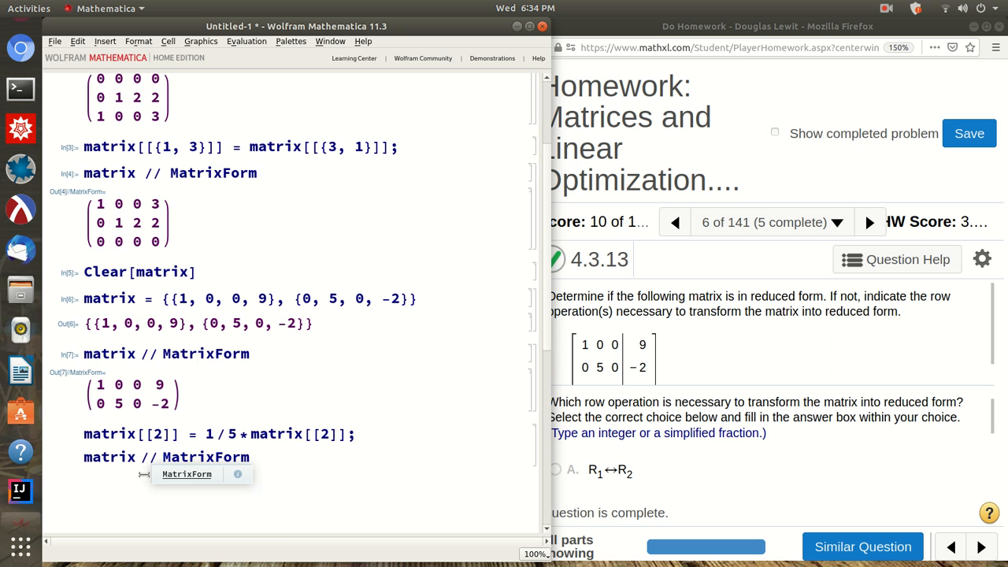
pyautogui.hotkey('shift', 'Return')
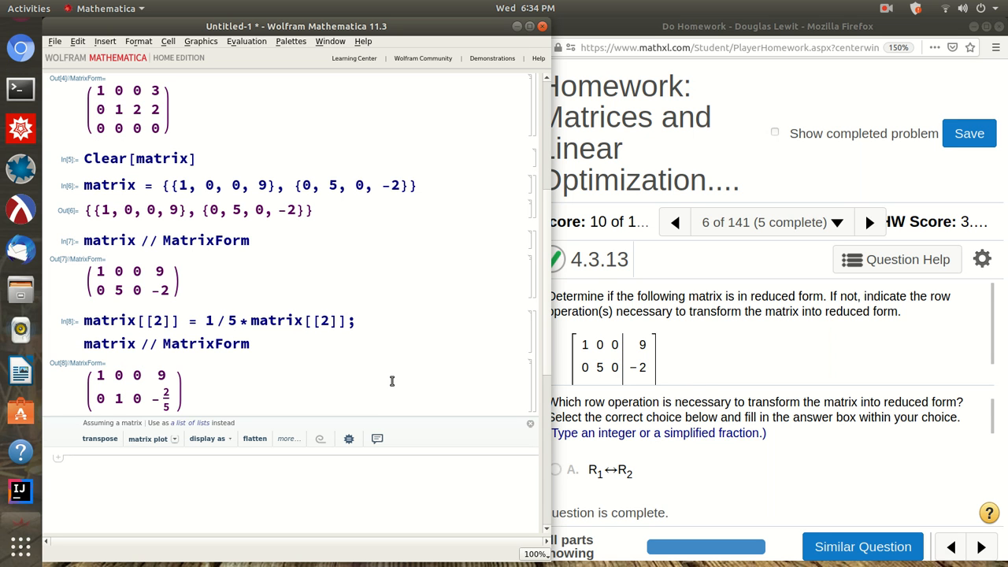
# - Switch to the homework in Firefox, maximize its window and advance through the questions to question 17 (4.3.39) on changing a matrix to reduced form
pyautogui.click(871, 223)
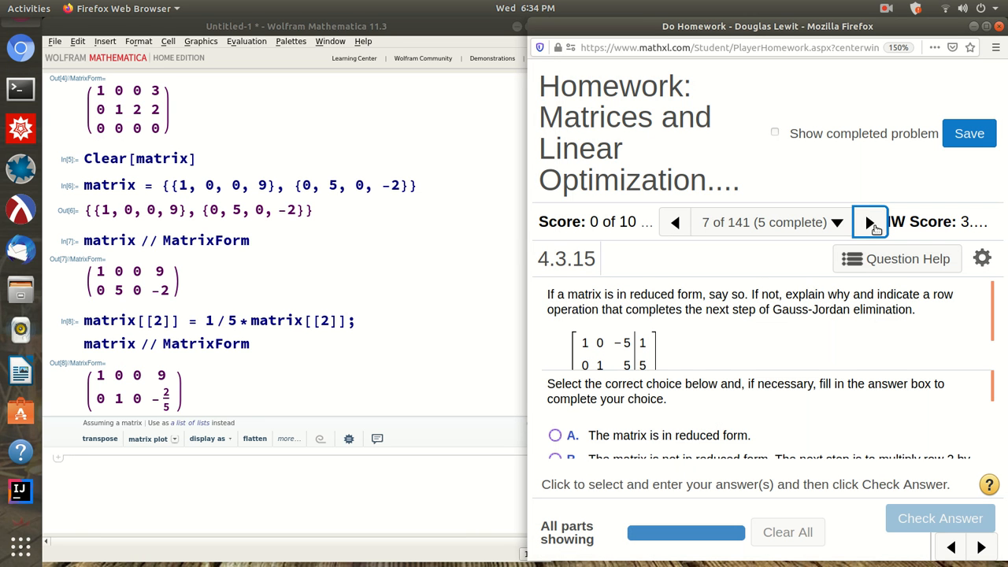
pyautogui.click(986, 28)
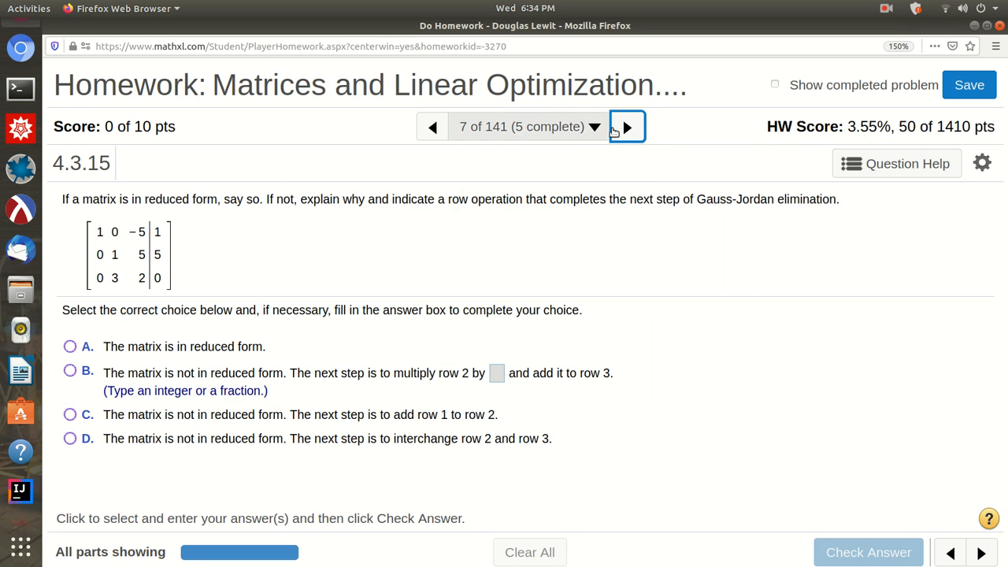
pyautogui.click(627, 127)
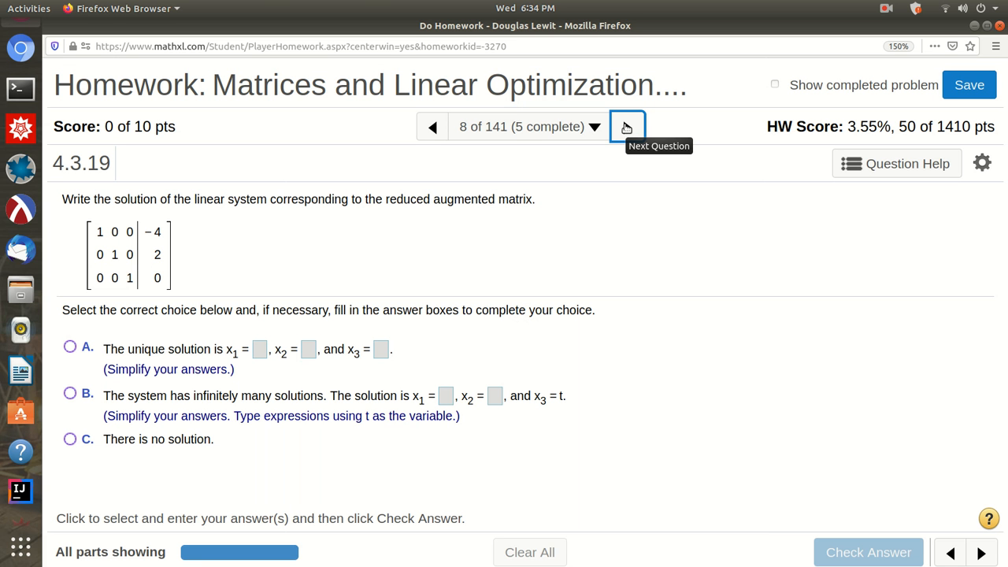
pyautogui.click(627, 128)
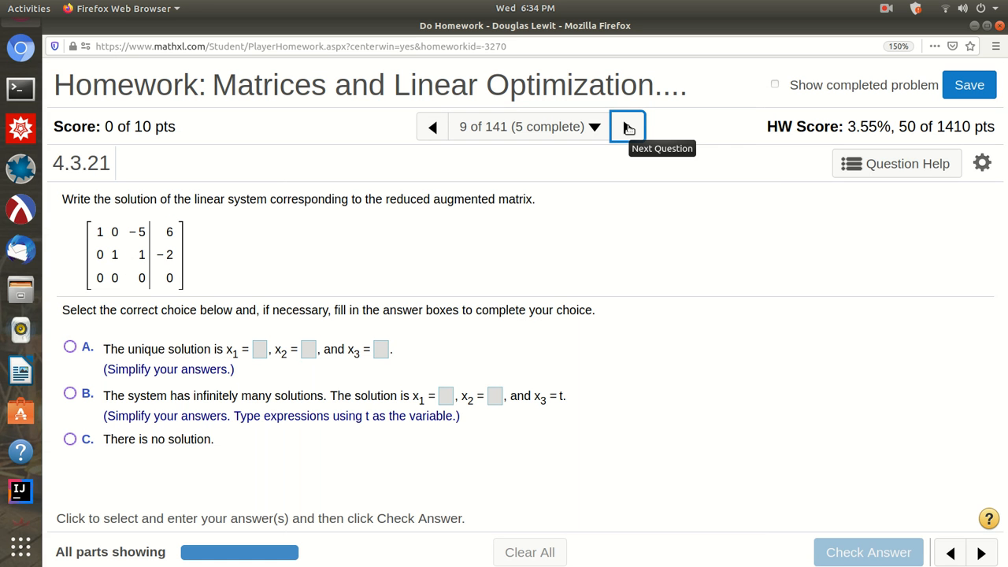
pyautogui.click(628, 128)
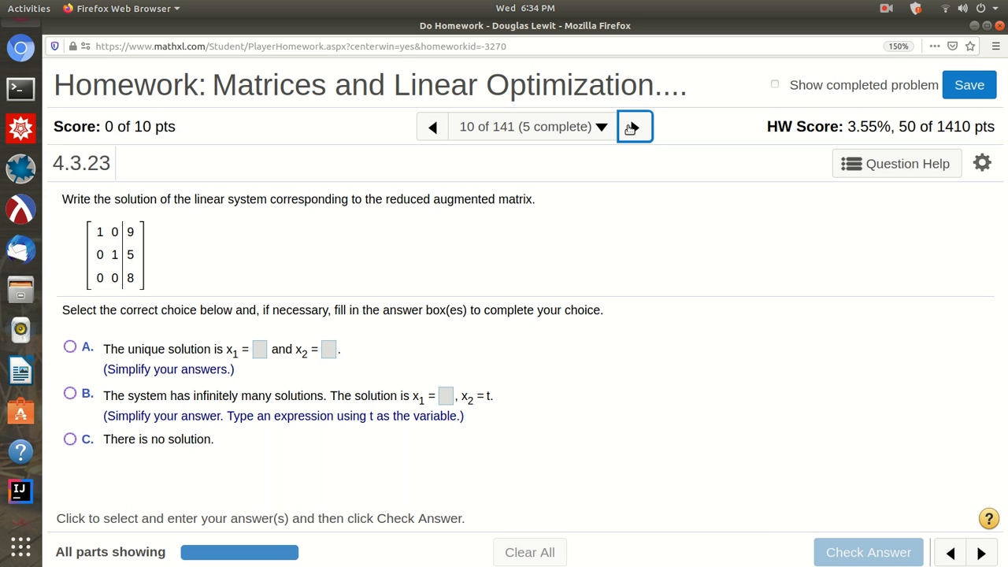
pyautogui.click(630, 128)
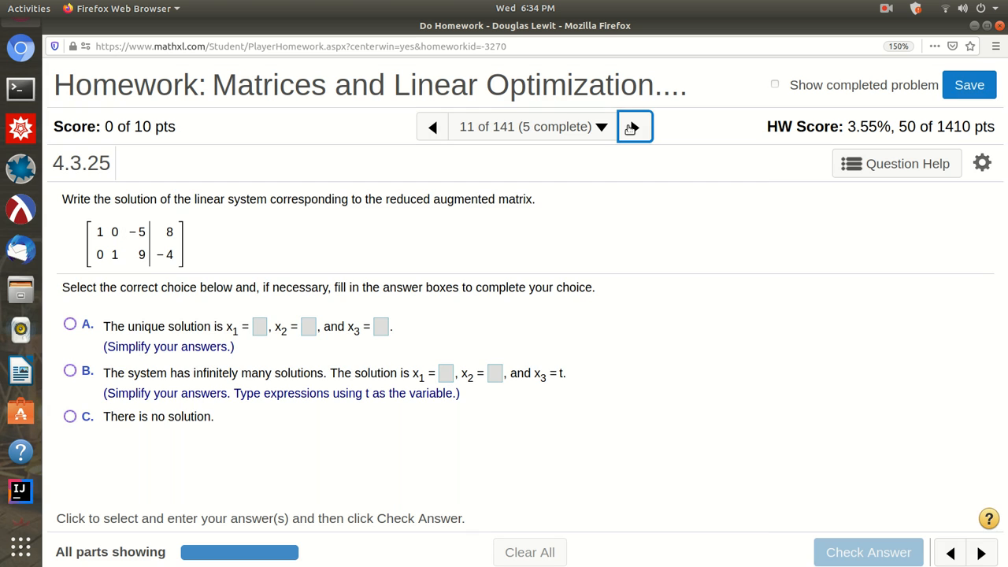
pyautogui.click(630, 129)
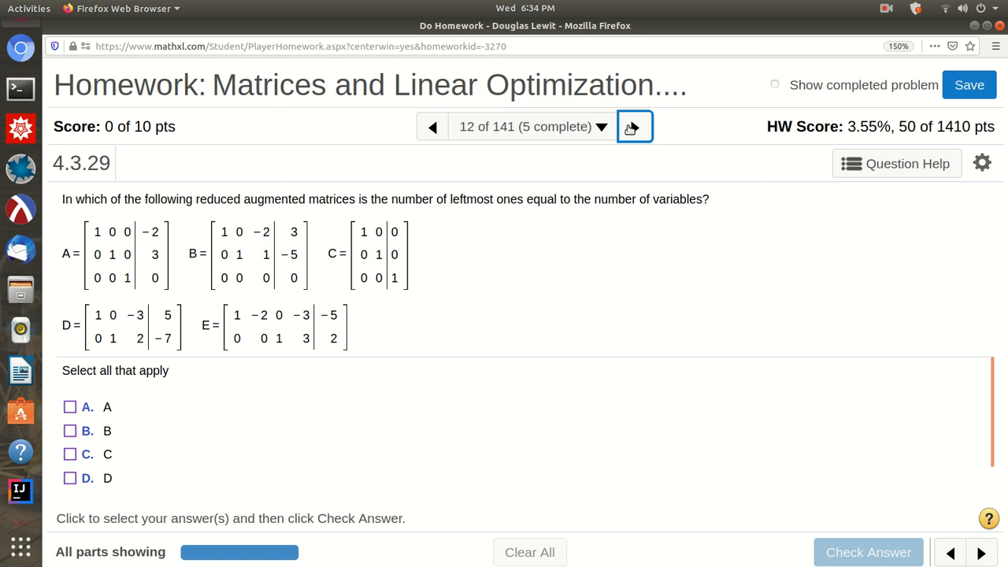
pyautogui.click(630, 128)
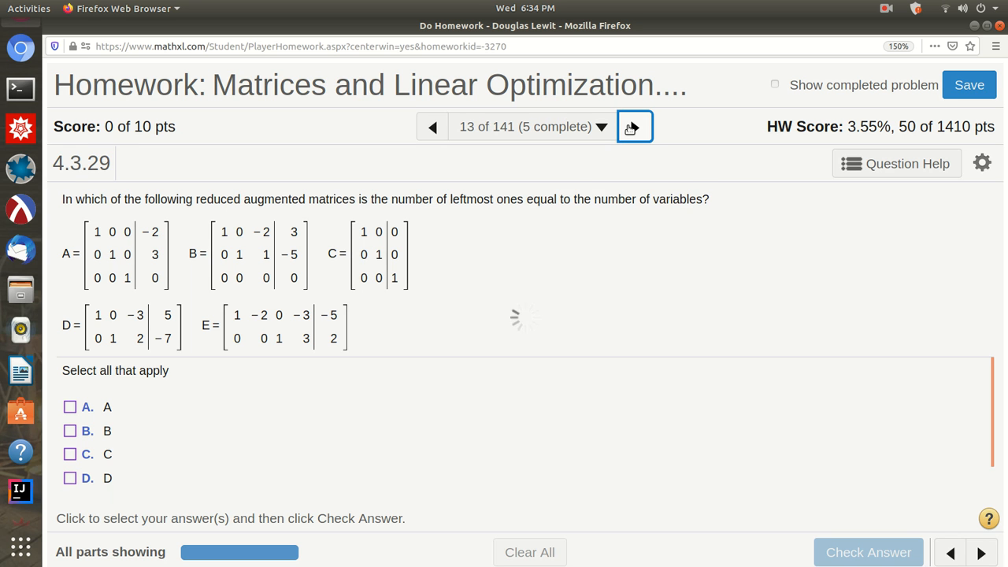
pyautogui.click(630, 128)
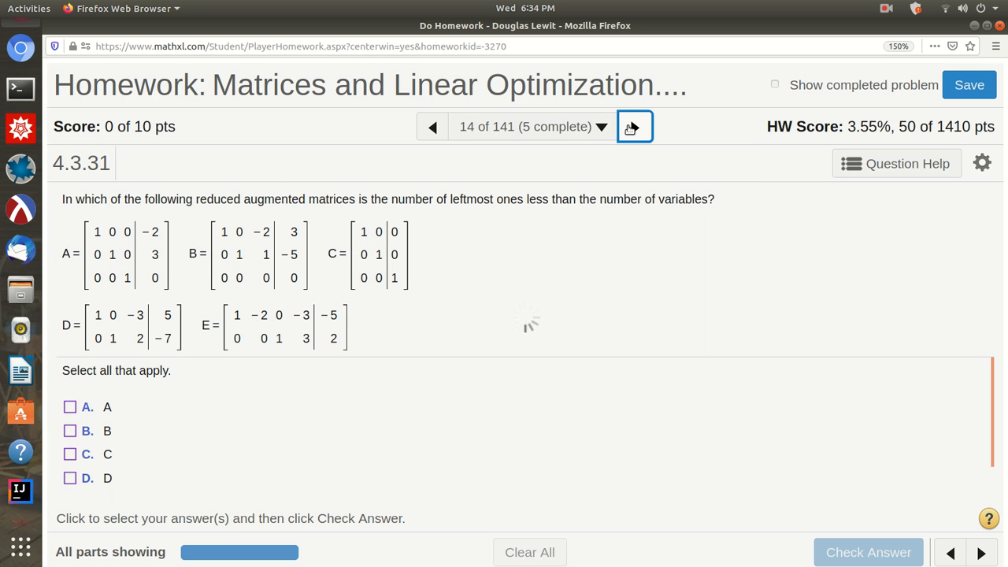
pyautogui.click(630, 128)
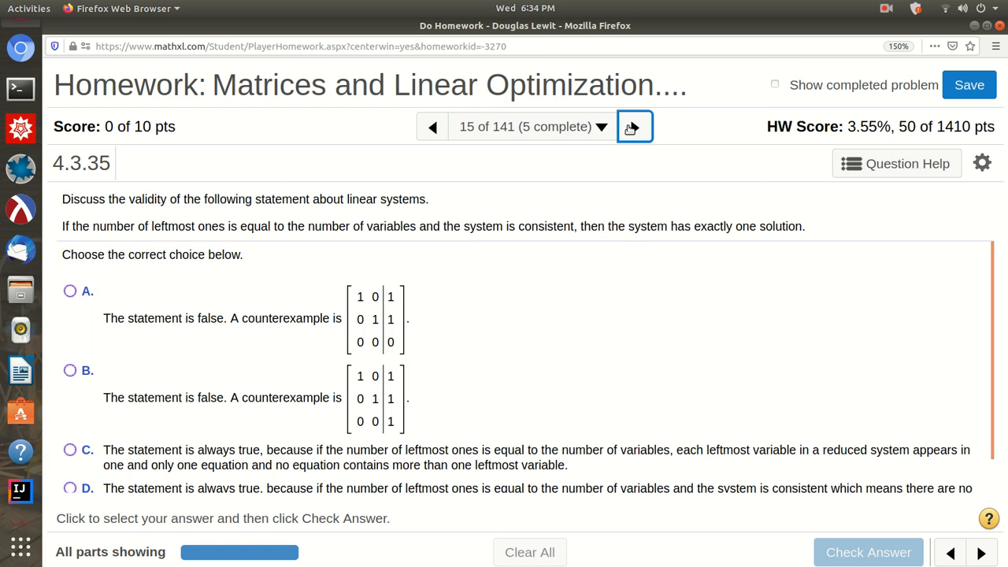
pyautogui.click(630, 128)
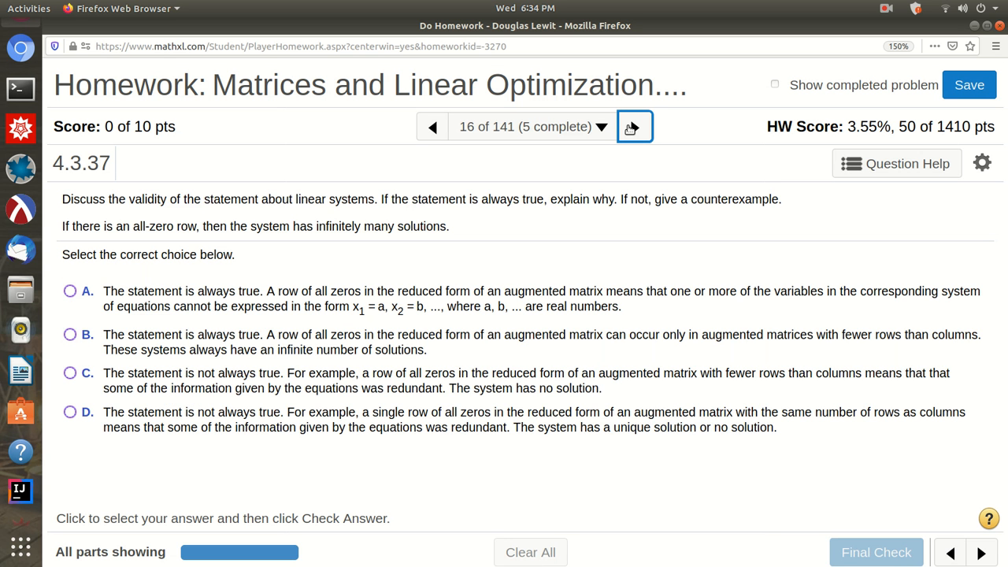
pyautogui.click(630, 128)
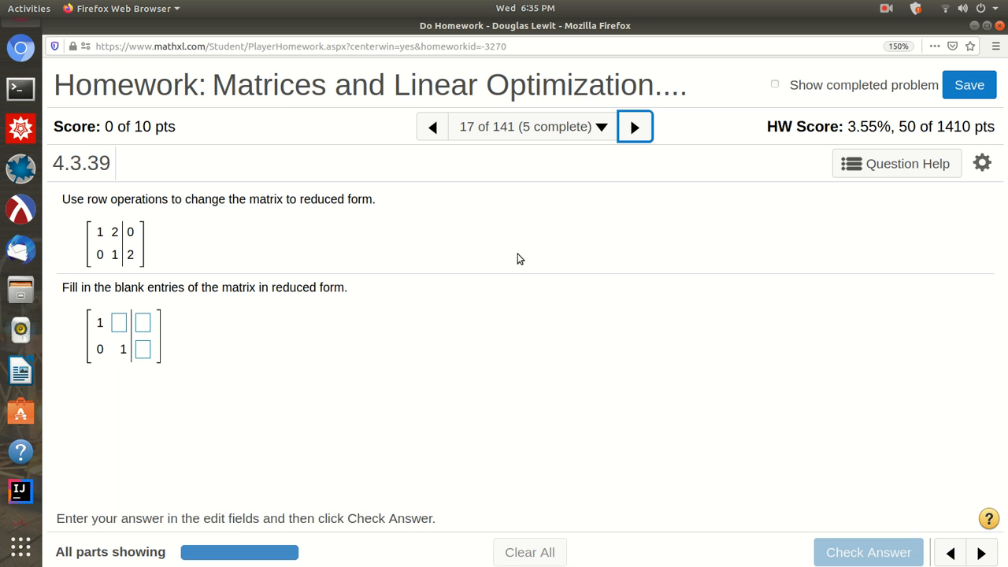
# - Restore the browser window to its smaller size, return to the Mathematica notebook and evaluate Clear[matrix] below the last output
pyautogui.click(987, 27)
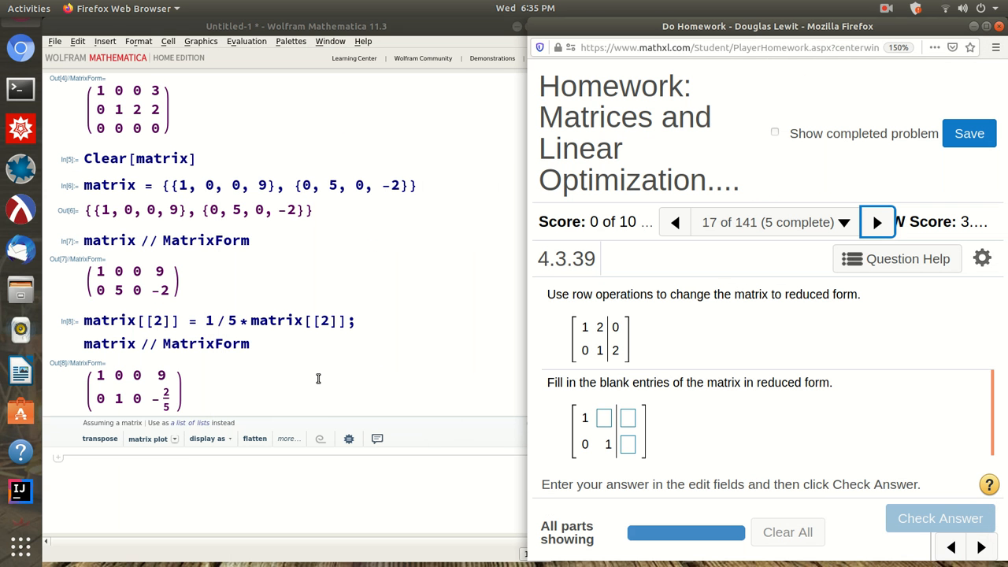
pyautogui.scroll(-2, 318, 379)
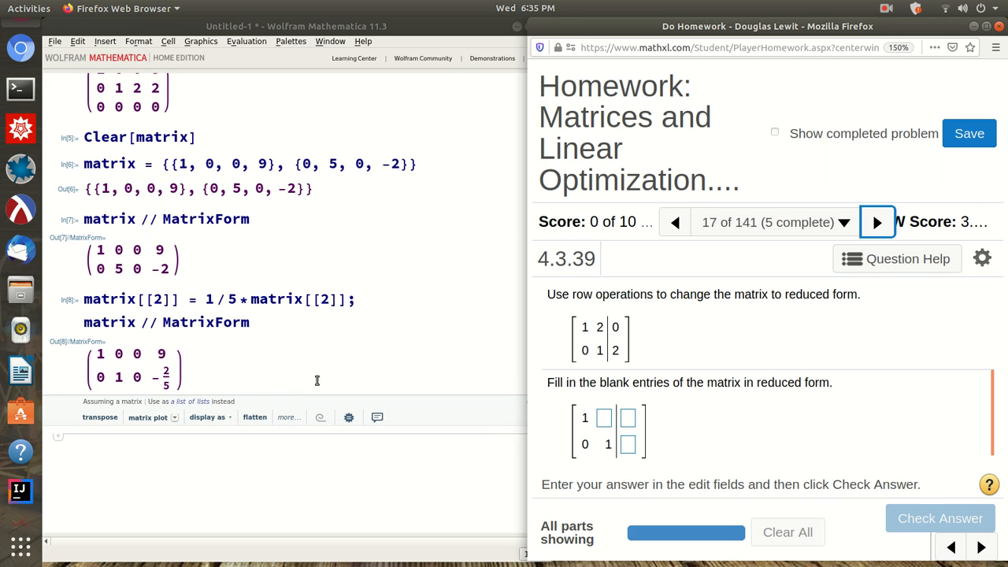
pyautogui.click(86, 459)
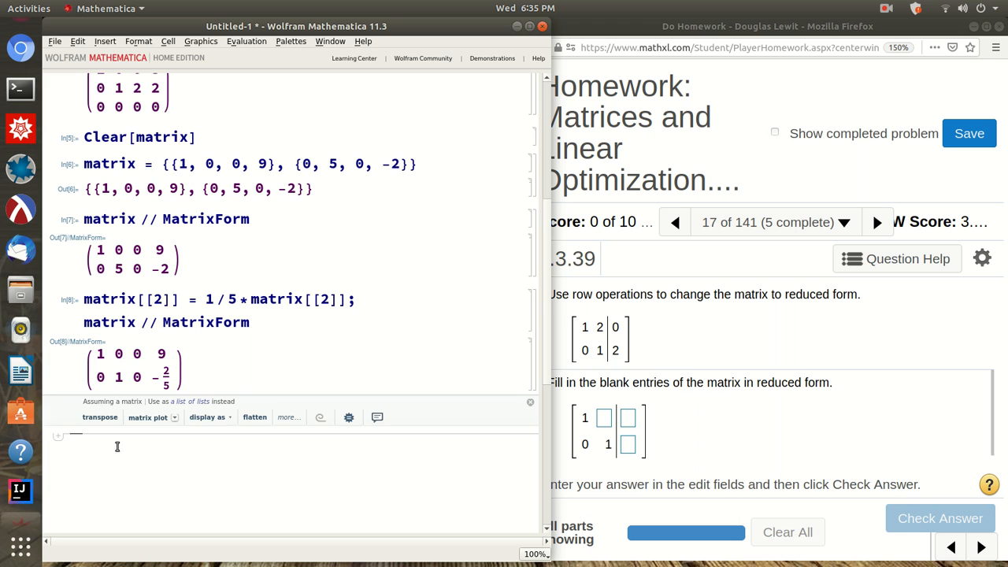
pyautogui.write('Clear[matrix')
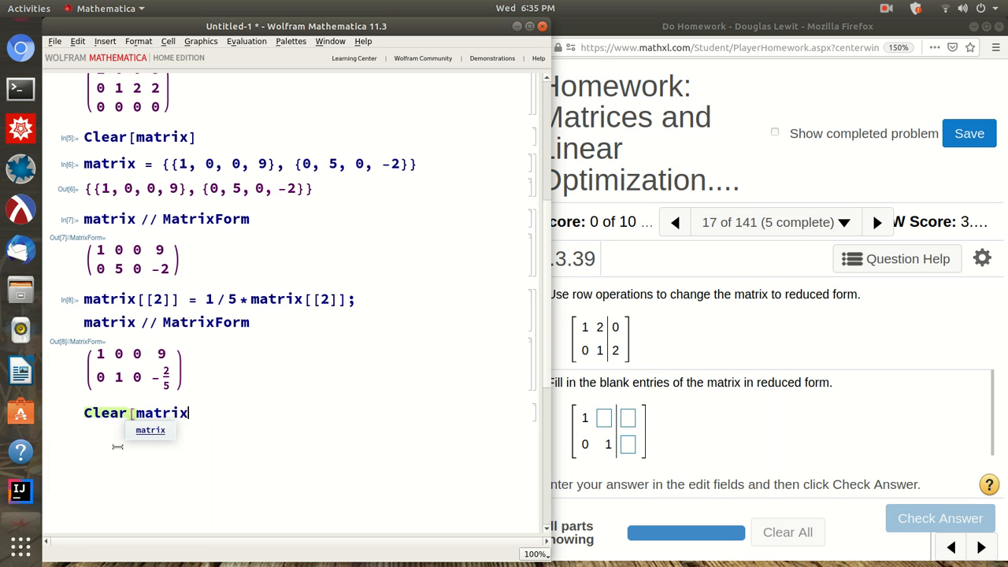
pyautogui.write(']')
pyautogui.hotkey('shift', 'Return')
# - Define matrix = {{1, 2, 0}, {0, 1, 2}}; and display it with matrix // MatrixForm in the same cell
pyautogui.write('matrix')
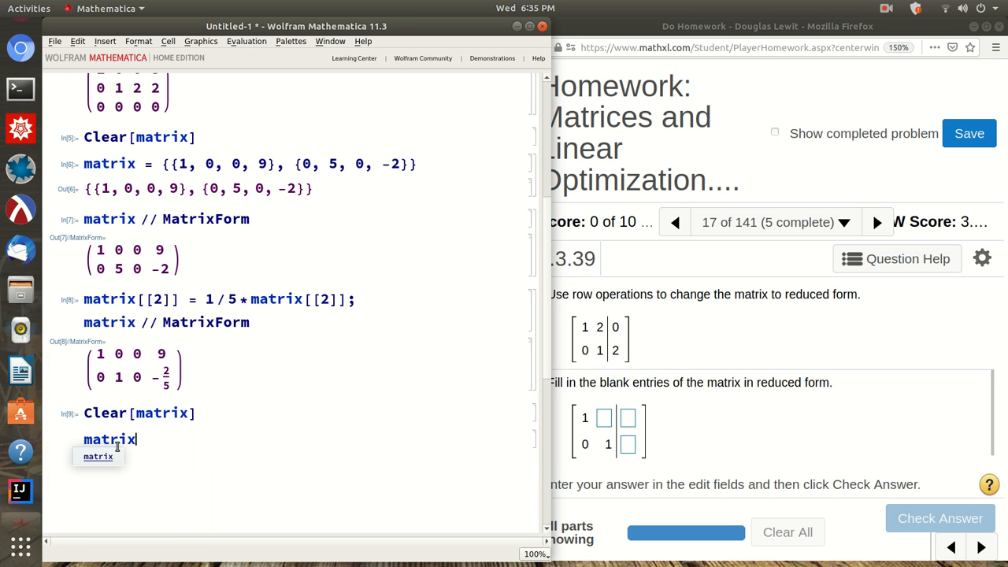
pyautogui.write(' = {{1,')
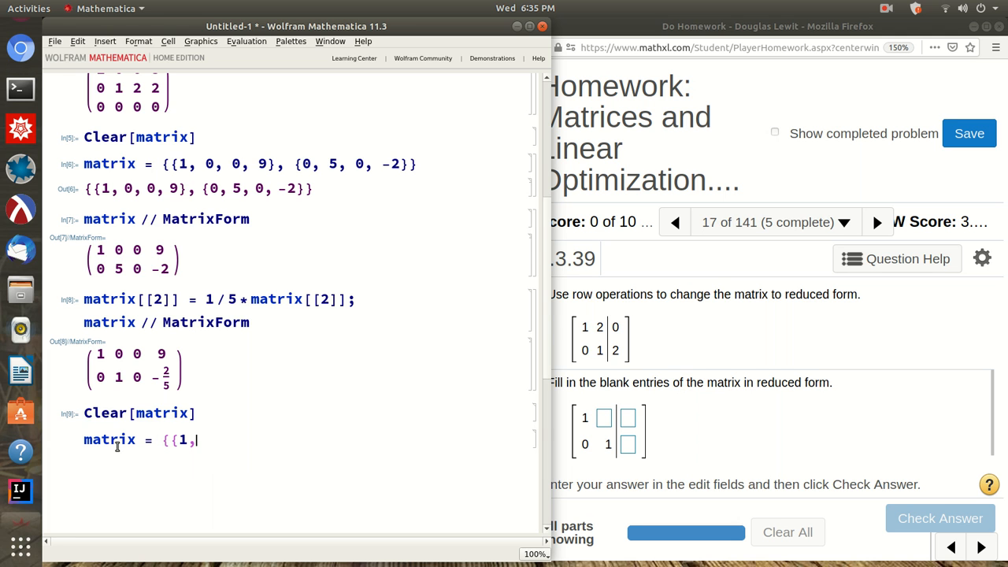
pyautogui.write(' 2, -0},{0, 1, 2}}')
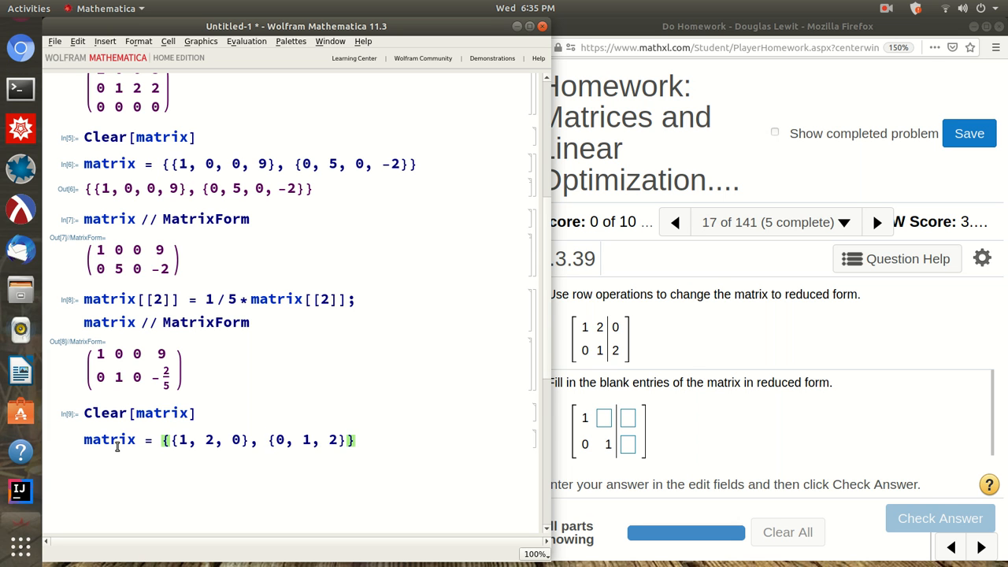
pyautogui.write('; matrix /')
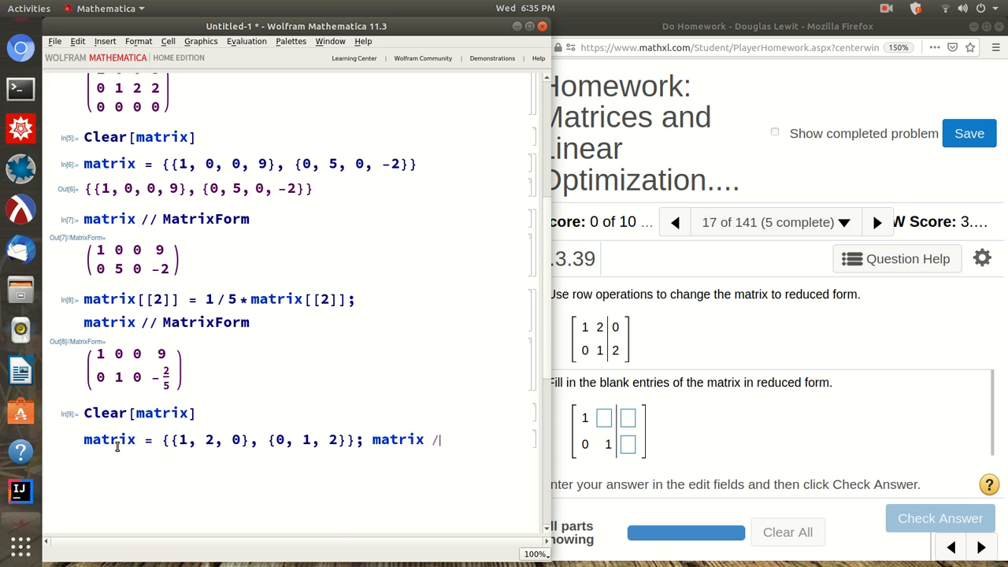
pyautogui.write('/ MatrixForm')
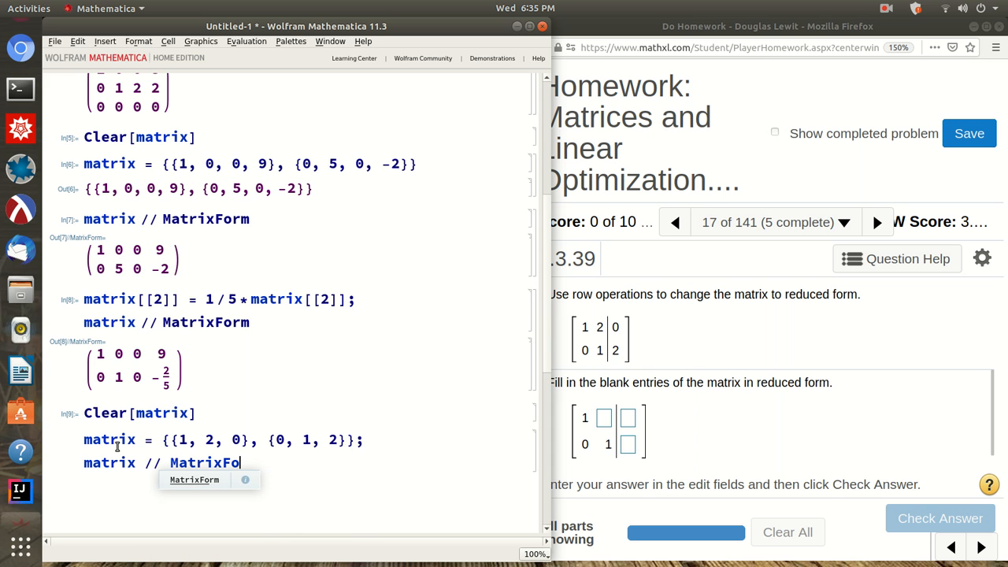
pyautogui.hotkey('shift', 'Return')
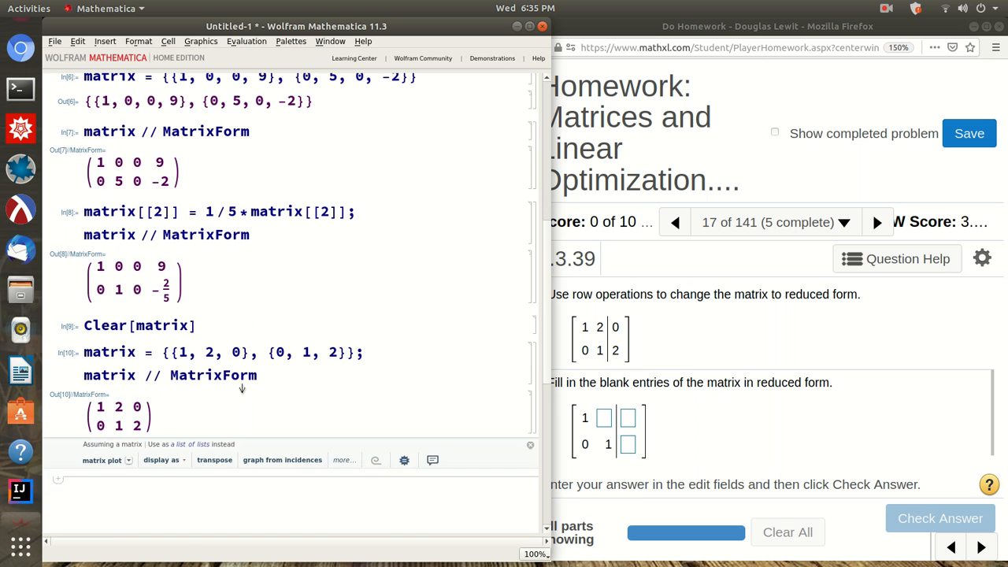
# - Subtract twice row 2 from row 1 by evaluating matrix[[1]] = matrix[[1]] - 2*matrix[[2]]; followed by matrix // MatrixForm in one new cell
pyautogui.scroll(-1, 242, 388)
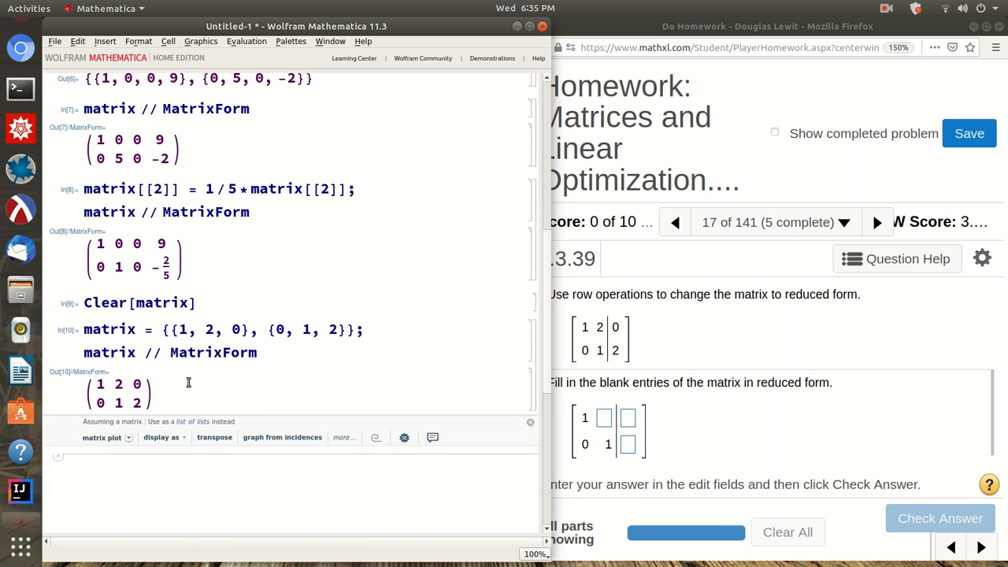
pyautogui.doubleClick(119, 383)
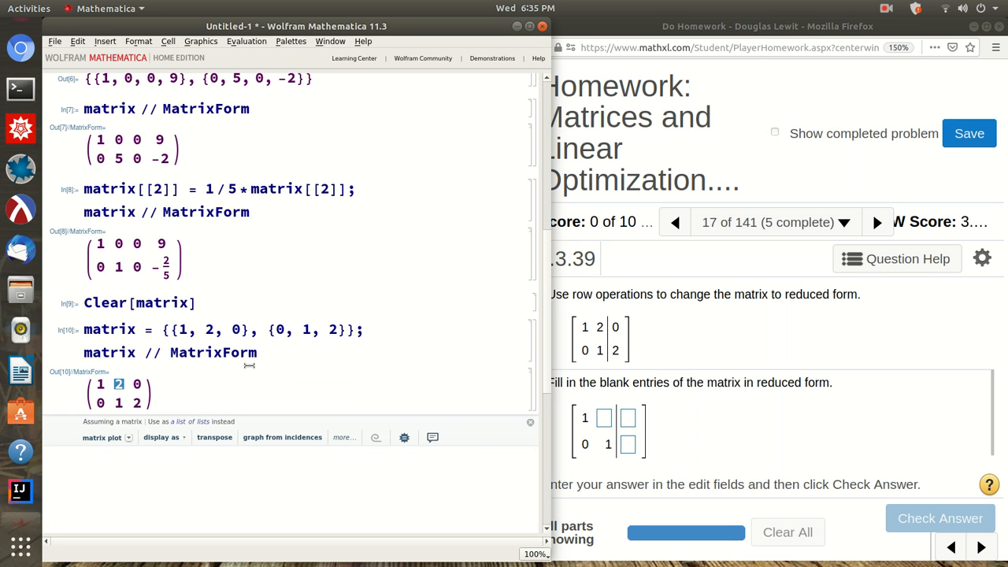
pyautogui.scroll(-4, 248, 363)
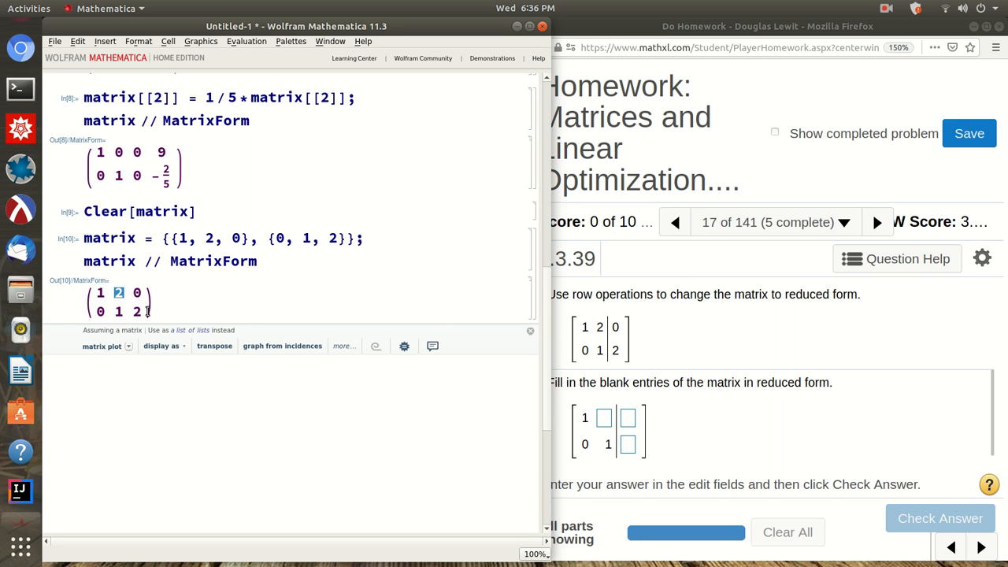
pyautogui.click(104, 367)
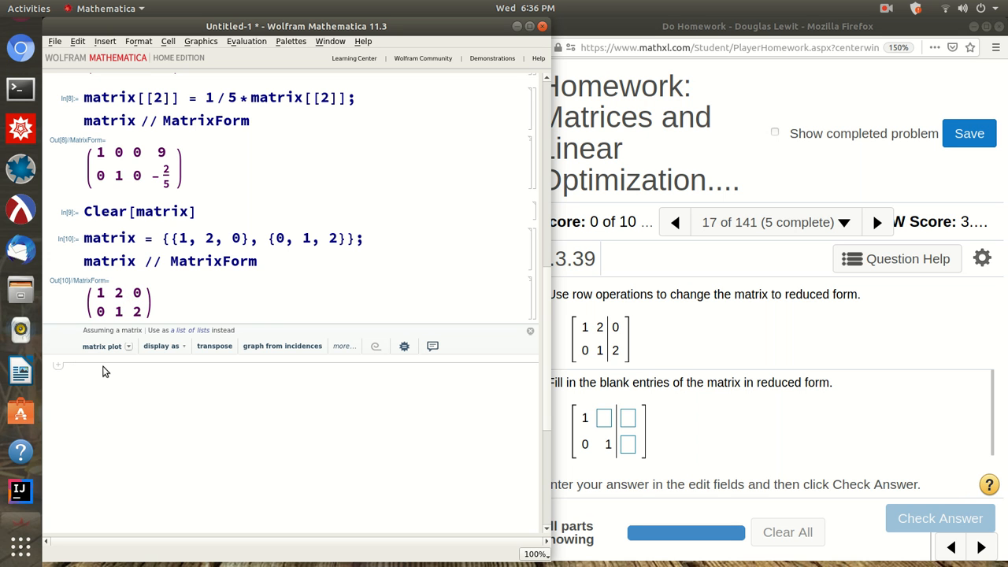
pyautogui.write('matrix[[1]]')
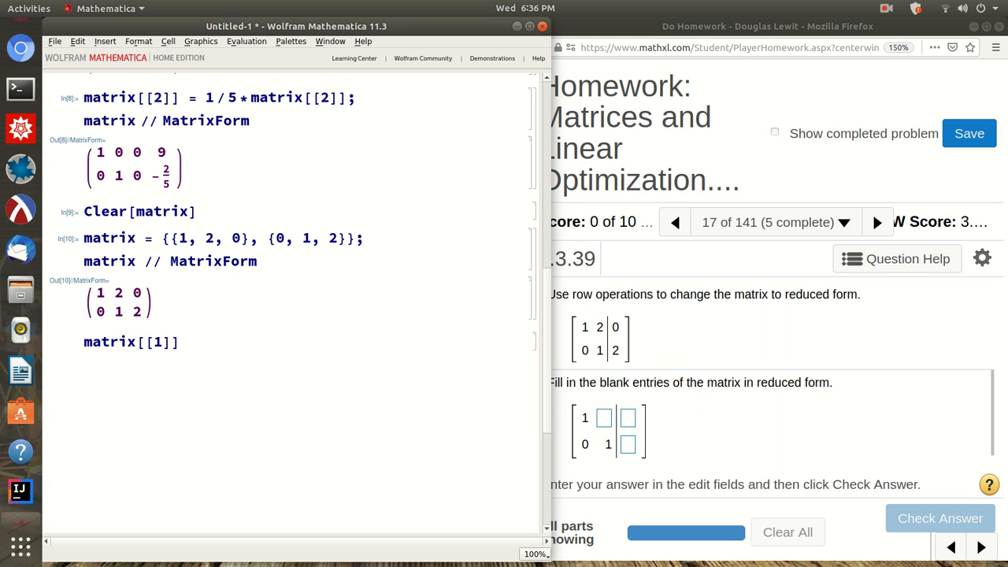
pyautogui.write(' = mat')
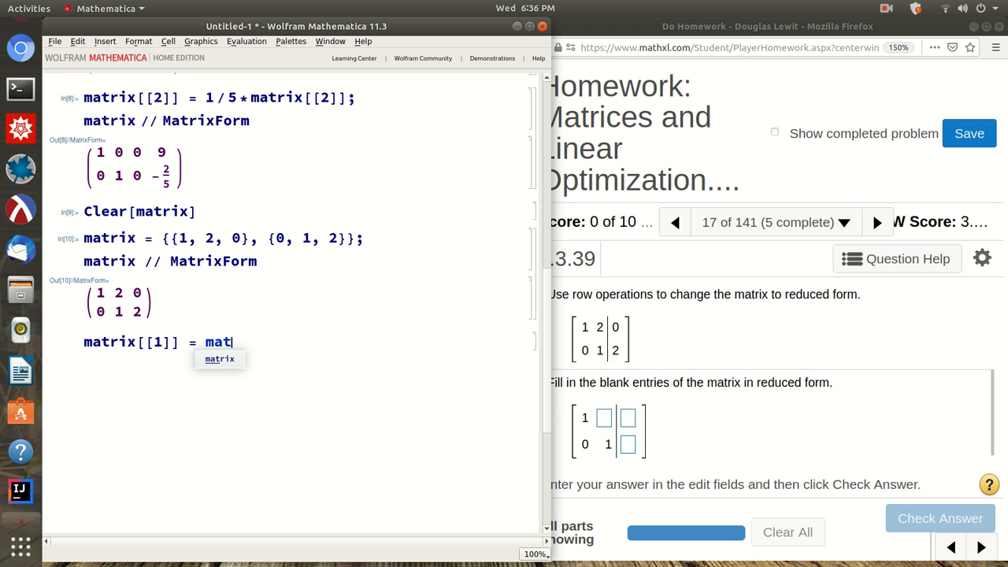
pyautogui.write('rix[[1]] - ')
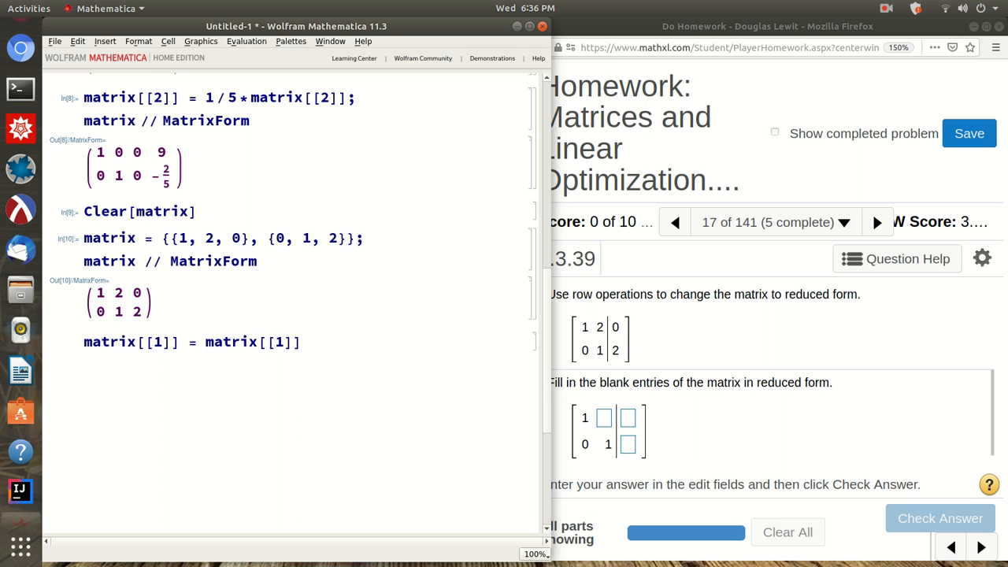
pyautogui.write('2*matrix[[2]];')
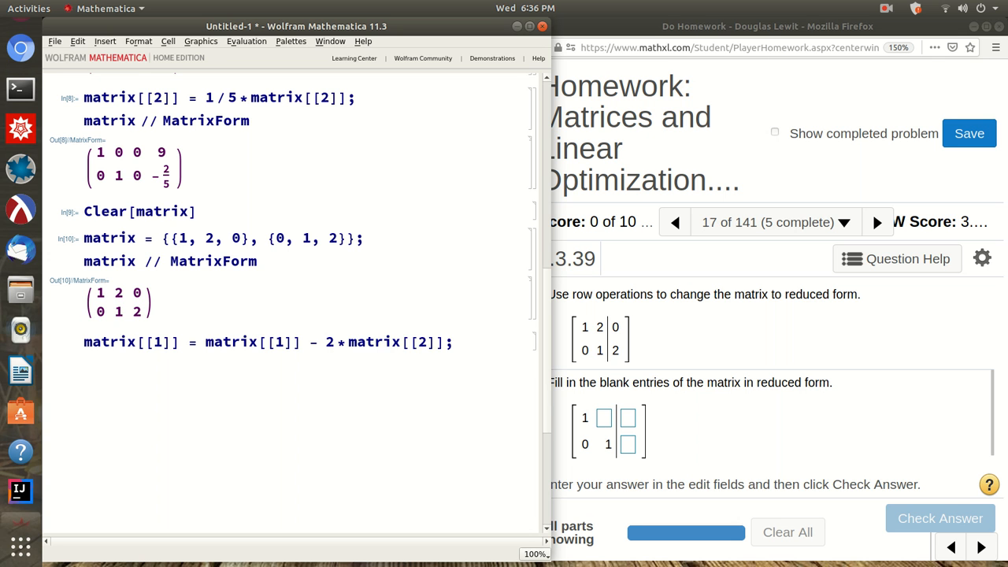
pyautogui.press('Return')
pyautogui.write('matrix // ')
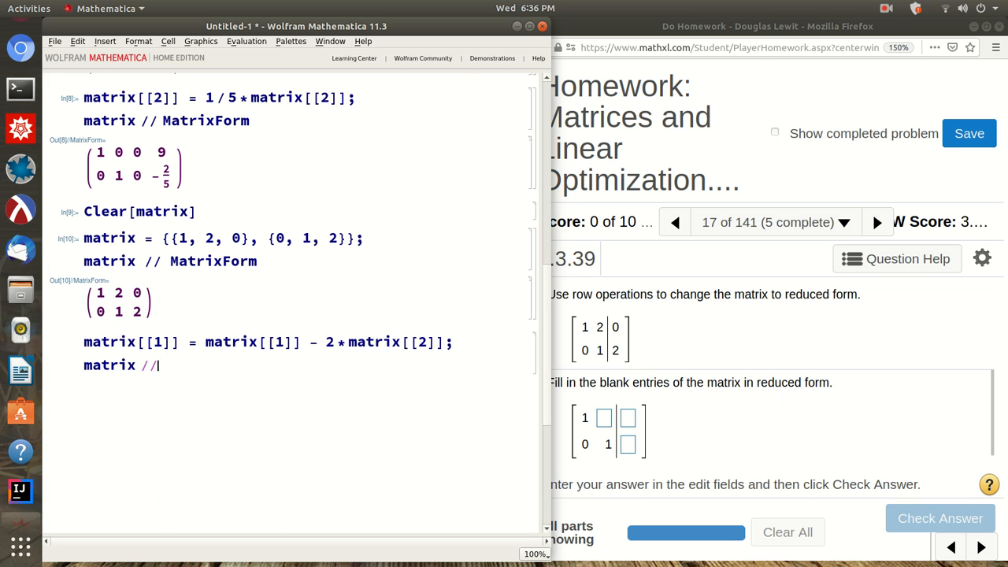
pyautogui.write('MatrixForm')
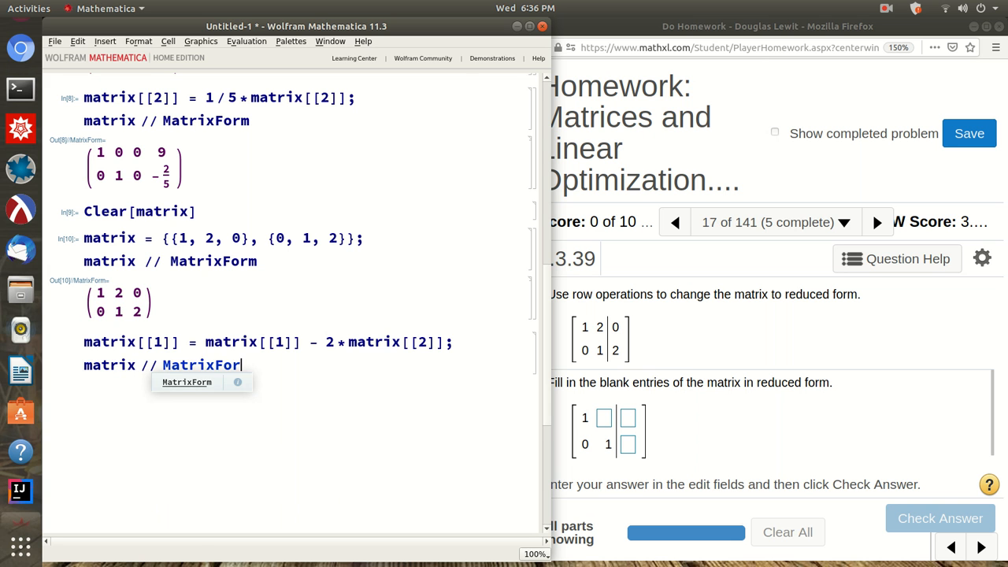
pyautogui.hotkey('shift', 'Return')
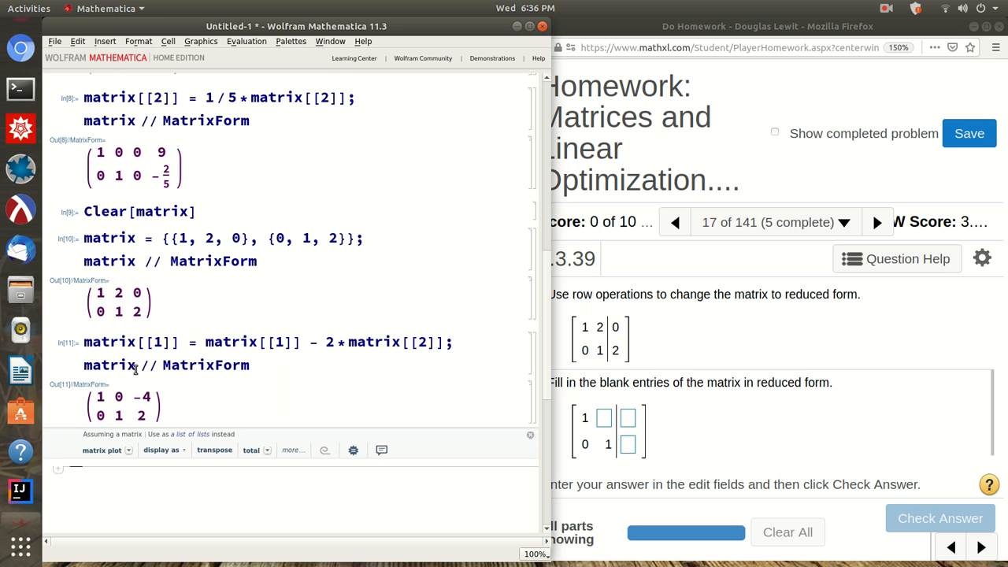
# - Switch to the homework in Firefox and fill the reduced matrix's blanks with 0 and -4 in row 1 and 2 in row 2
pyautogui.scroll(-1, 135, 370)
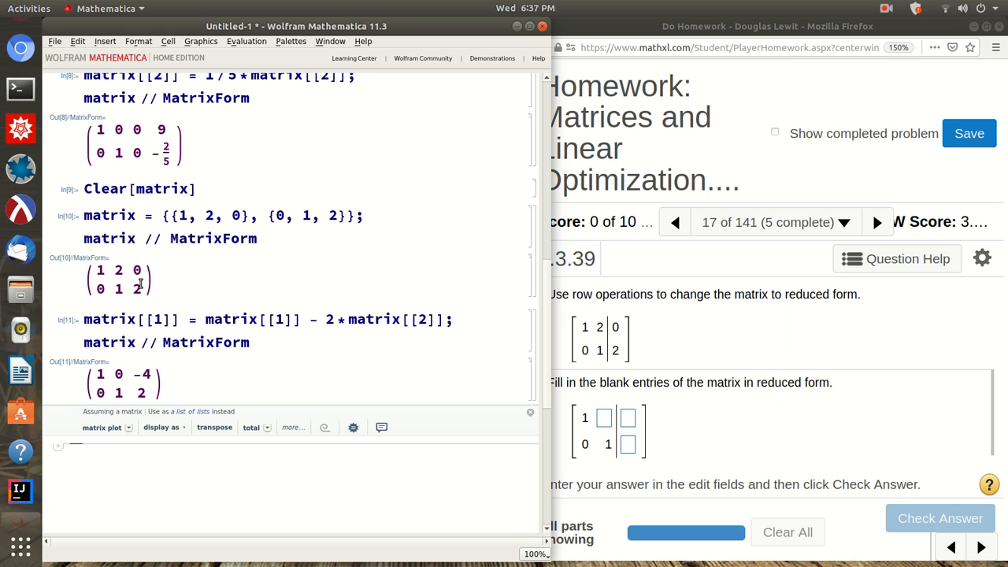
pyautogui.doubleClick(94, 373)
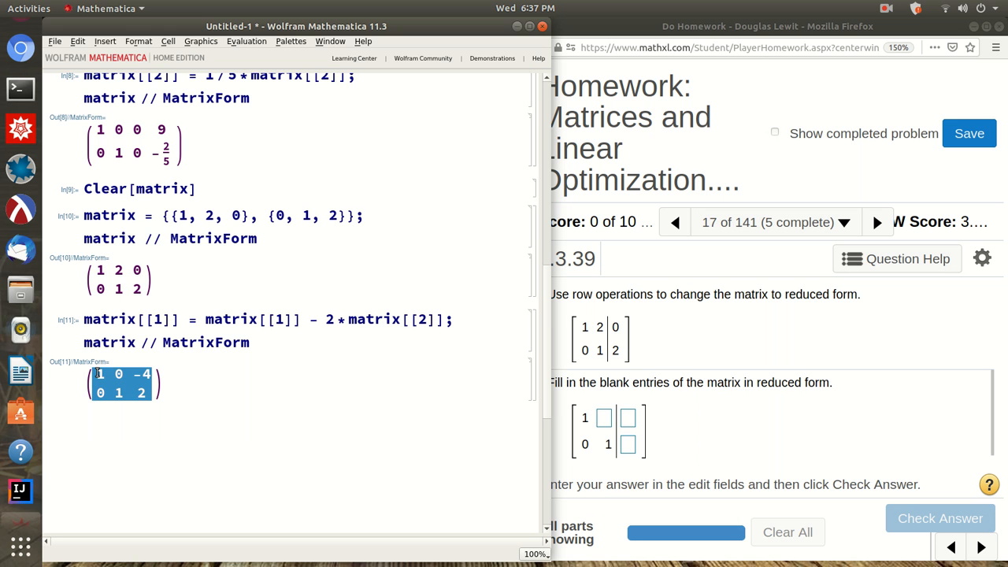
pyautogui.click(101, 412)
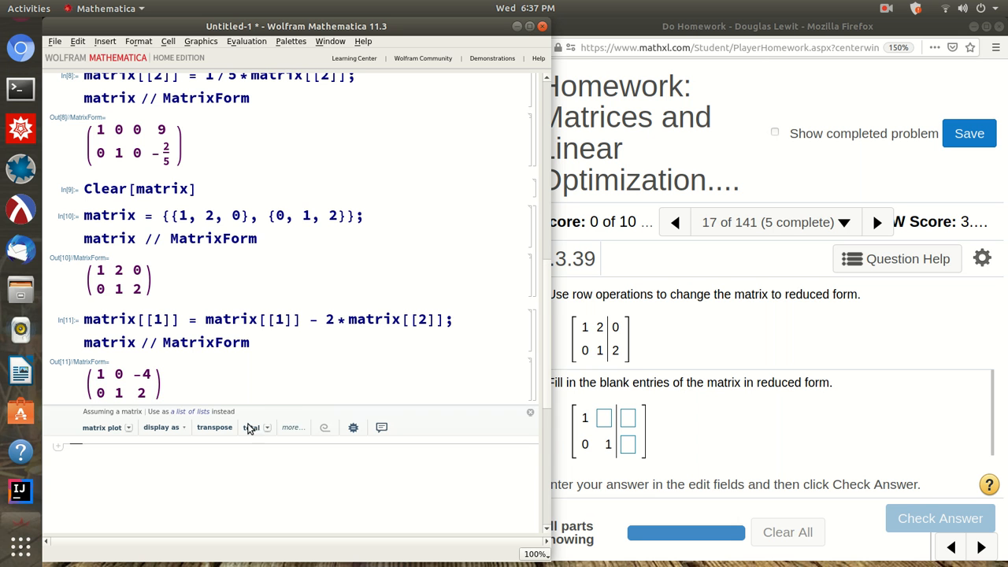
pyautogui.click(604, 417)
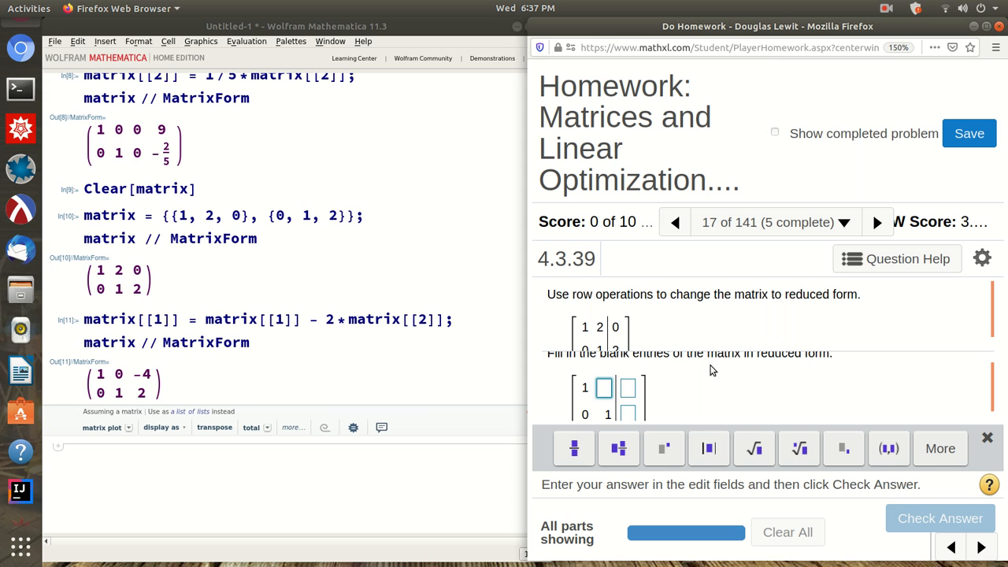
pyautogui.write('0')
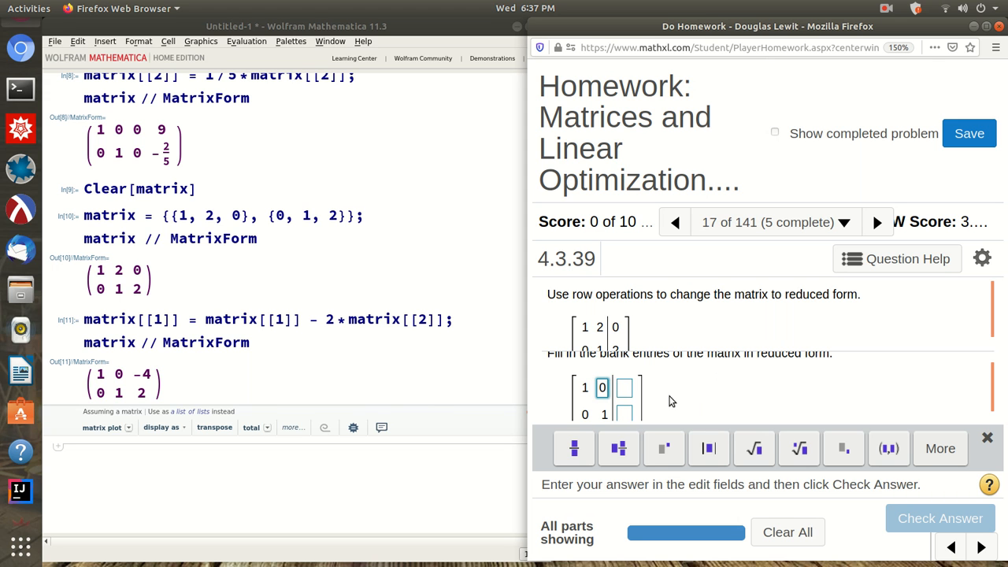
pyautogui.click(624, 389)
pyautogui.write('-4')
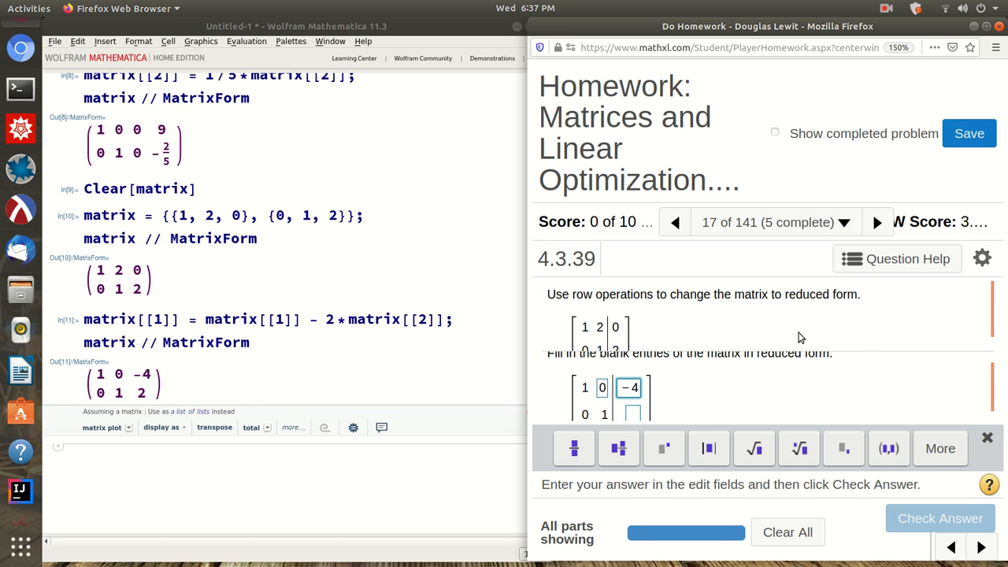
pyautogui.scroll(-1, 853, 338)
pyautogui.scroll(-1, 857, 394)
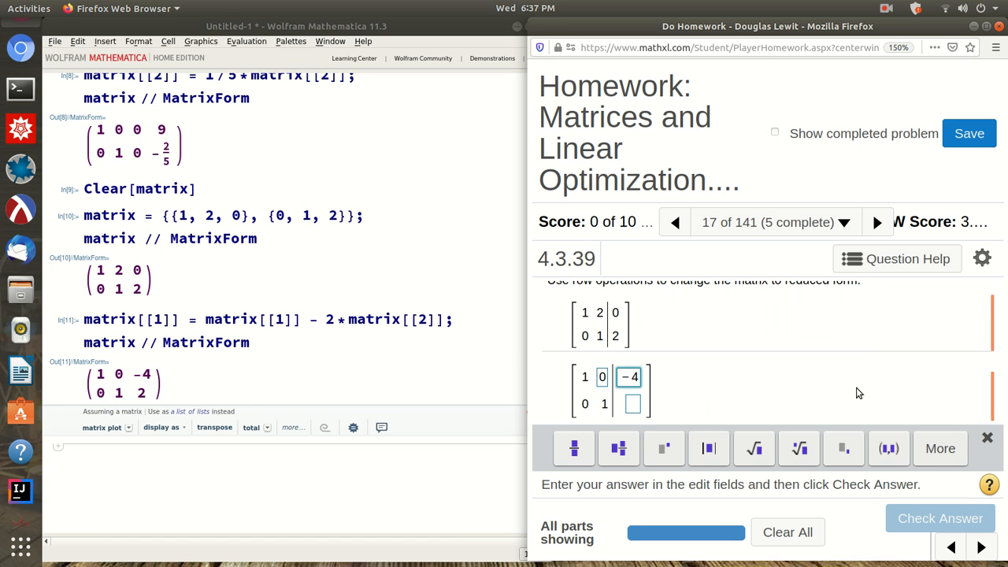
pyautogui.click(633, 403)
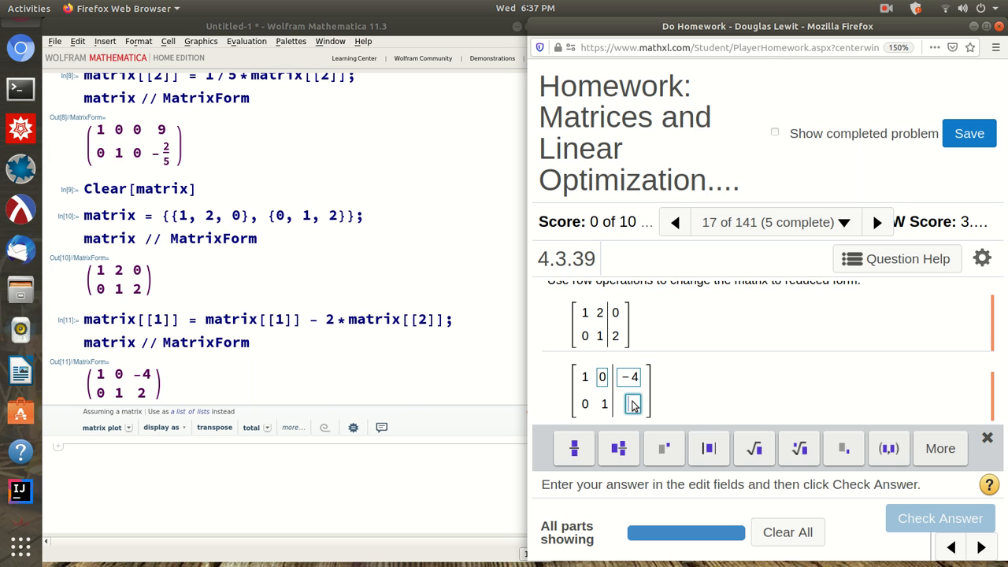
pyautogui.write('2')
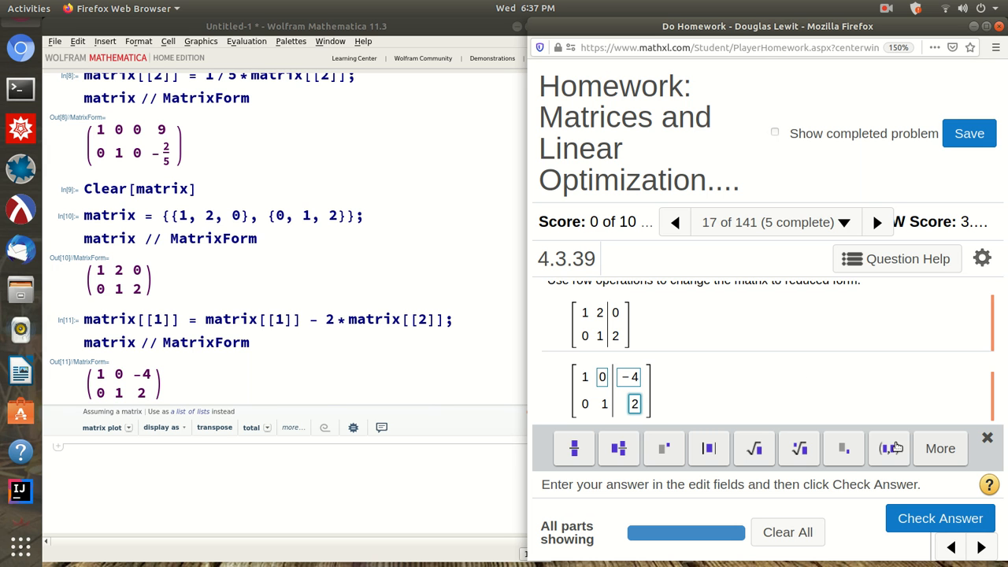
# - Submit the answer to question 17 for checking, dismiss the feedback and advance to question 18 (4.3.41)
pyautogui.click(940, 520)
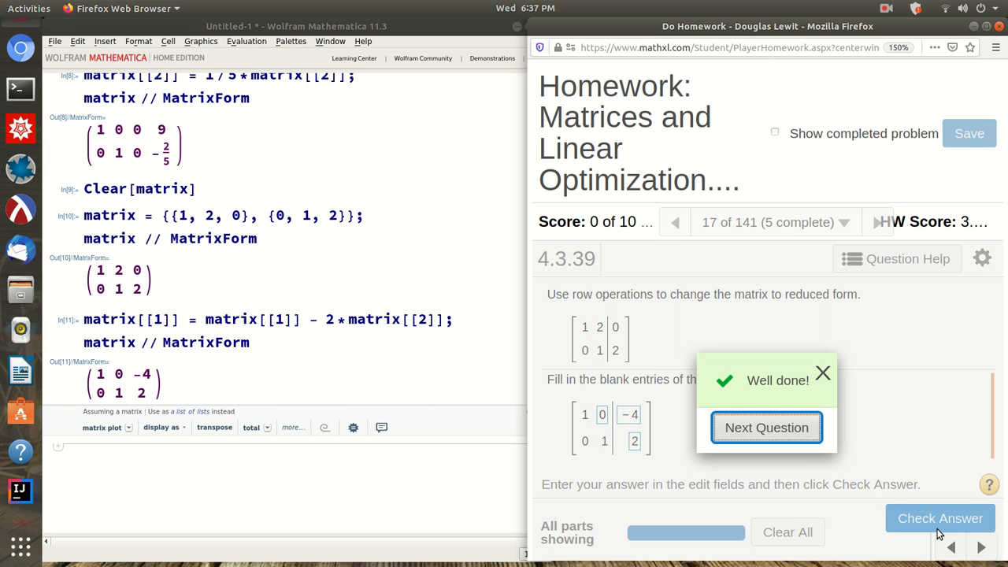
pyautogui.click(821, 374)
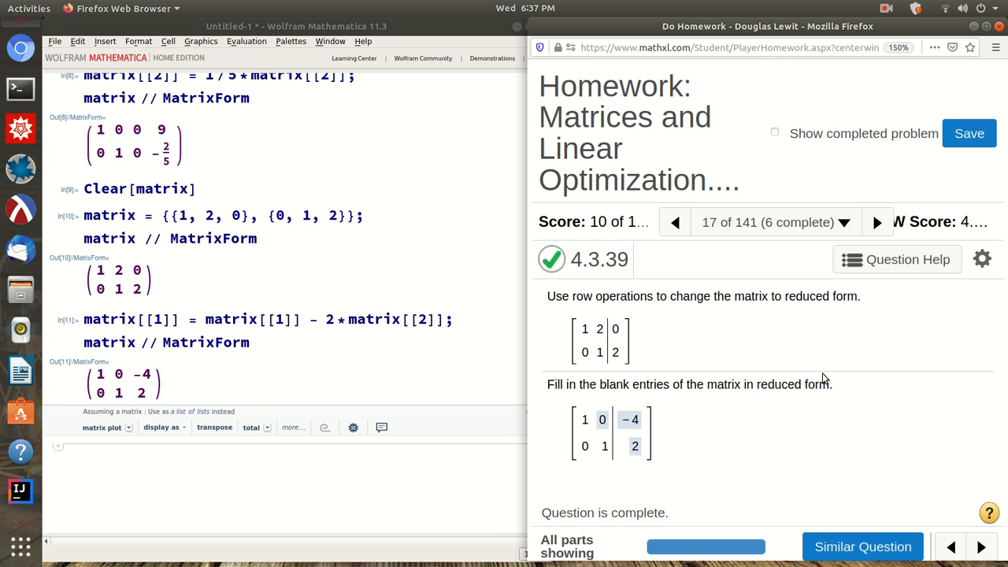
pyautogui.click(876, 224)
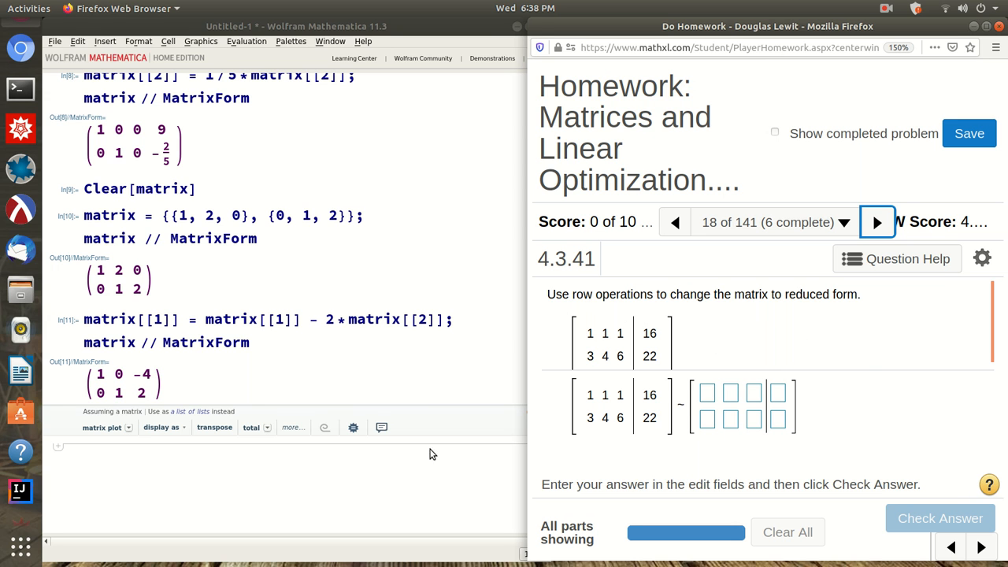
# - Return to the Mathematica notebook and evaluate Clear[matrix] in a new cell below the last output
pyautogui.click(310, 469)
pyautogui.scroll(-1, 308, 470)
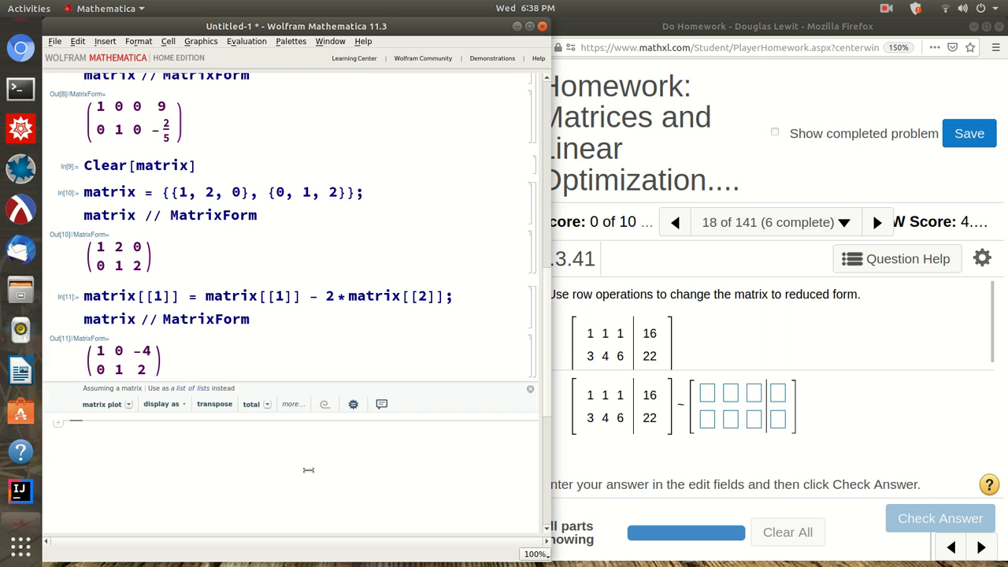
pyautogui.scroll(-2, 309, 470)
pyautogui.write('Cle')
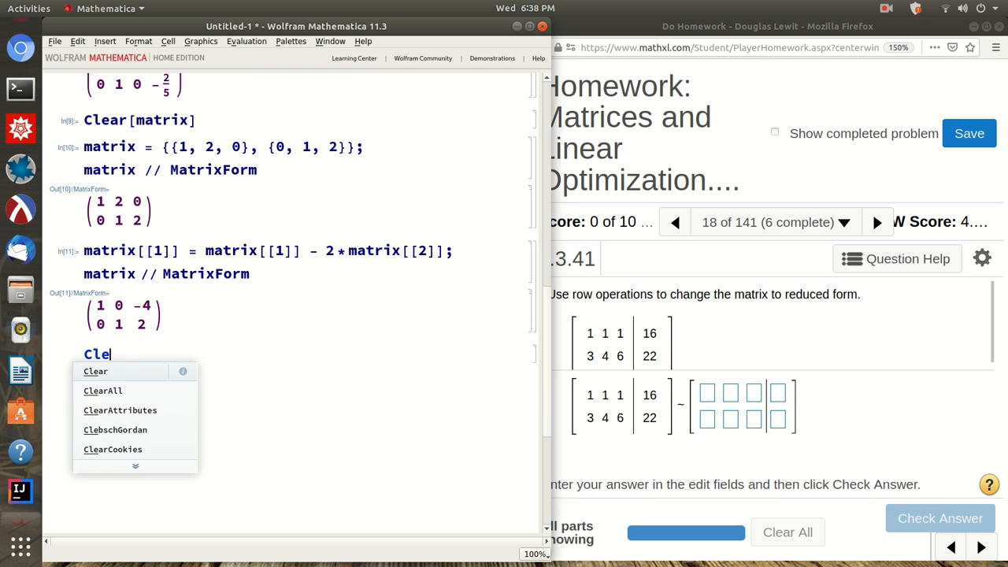
pyautogui.write('ar[matrix]')
pyautogui.hotkey('shift', 'Return')
# - Define matrix = {{1, 1, 1, 16}, {3, 4, 6, 22}}; and display it with matrix // MatrixForm in the same cell
pyautogui.write('matrix')
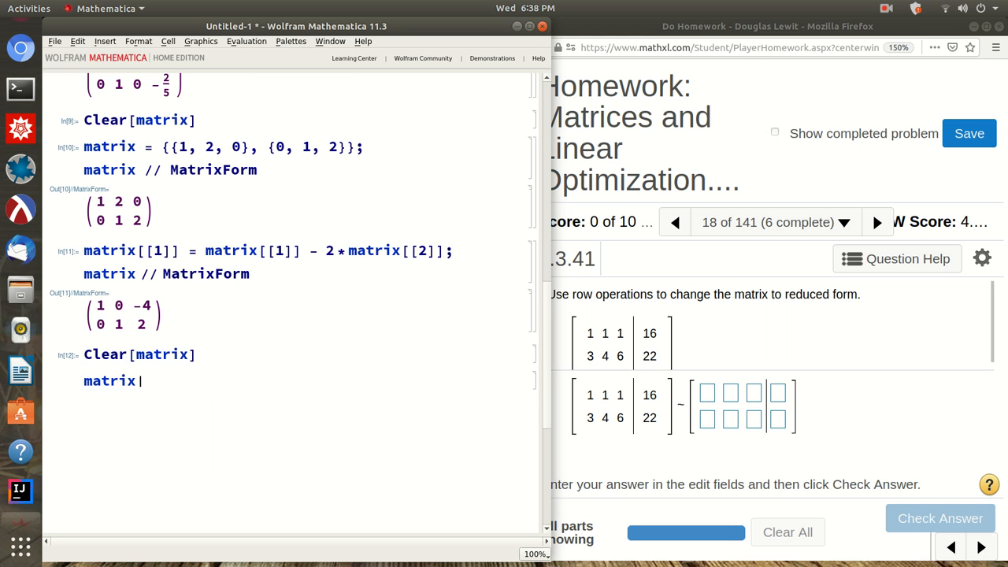
pyautogui.write(' = {{1, 1, 1, 16}, {')
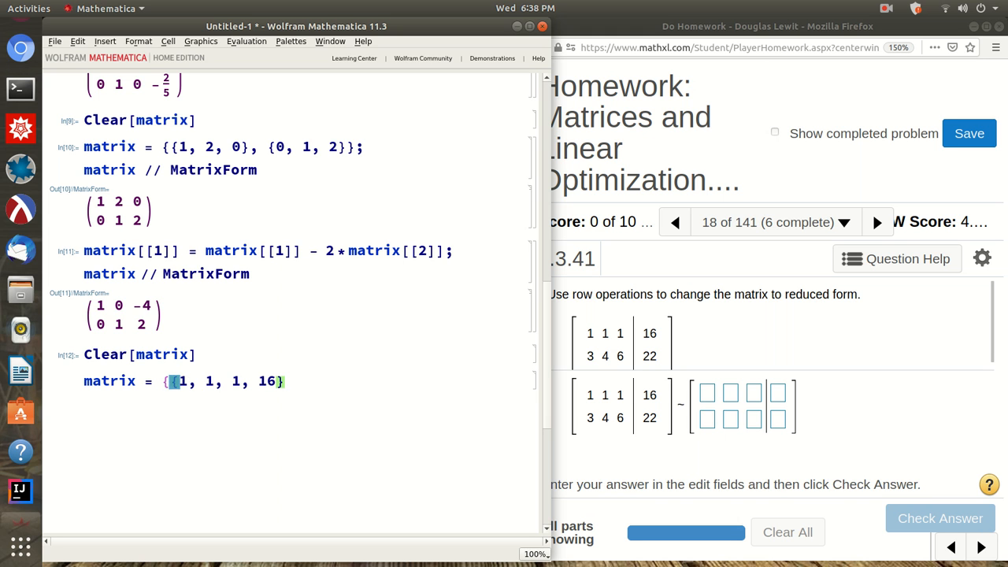
pyautogui.write('3, 4')
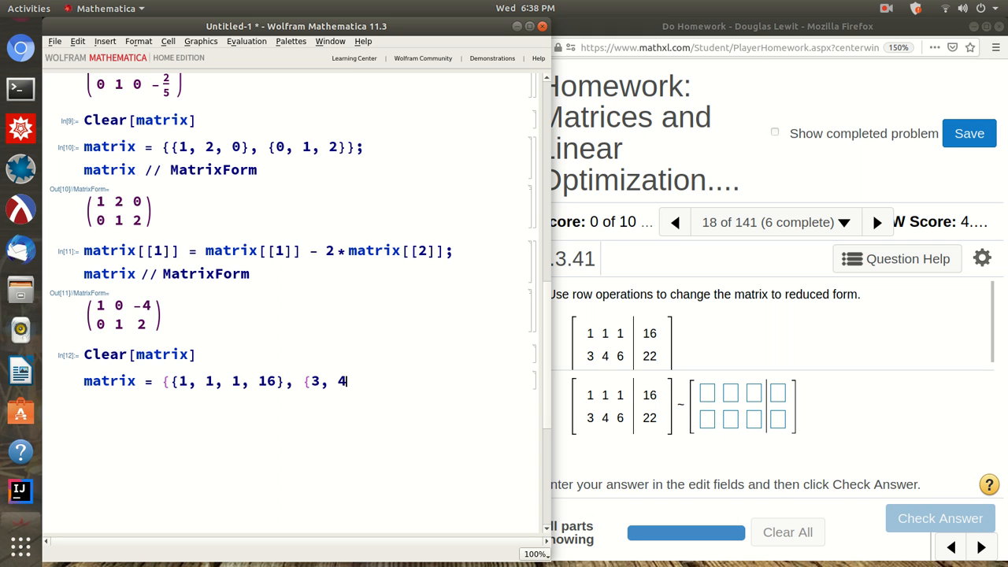
pyautogui.write(', 6, 22}}; m')
pyautogui.press('Return')
pyautogui.write('matrix /')
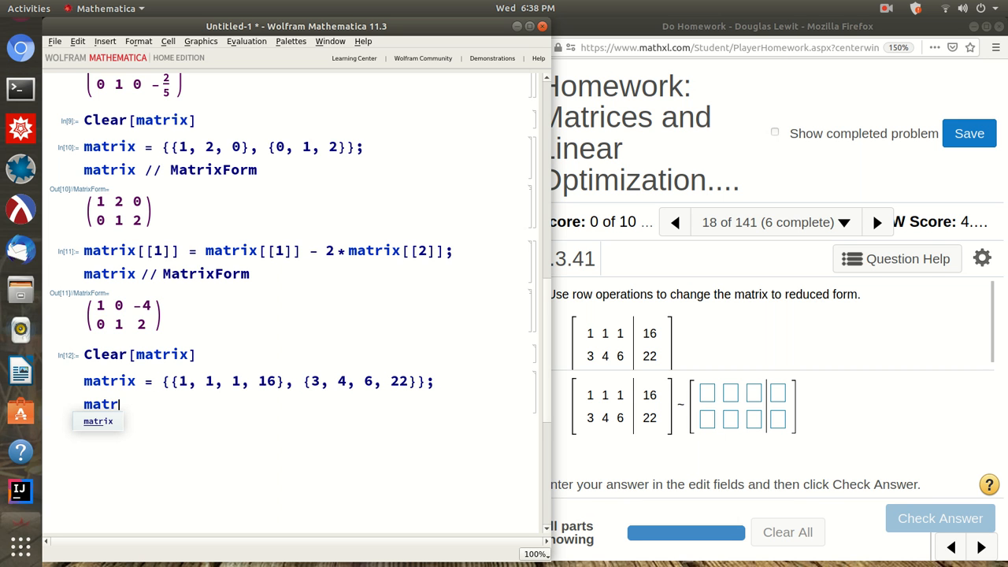
pyautogui.write('trixForm')
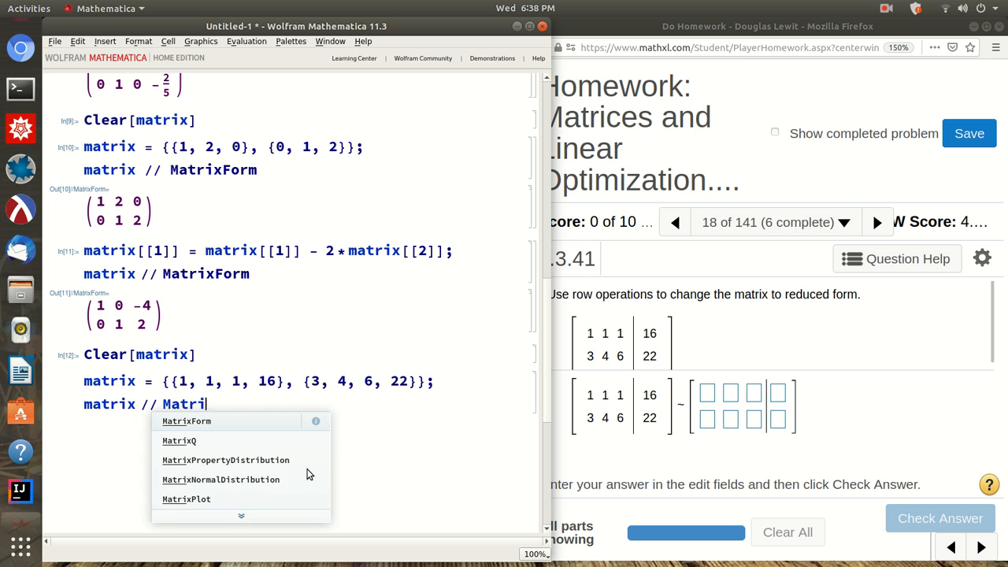
pyautogui.hotkey('shift', 'Return')
pyautogui.scroll(-2, 308, 473)
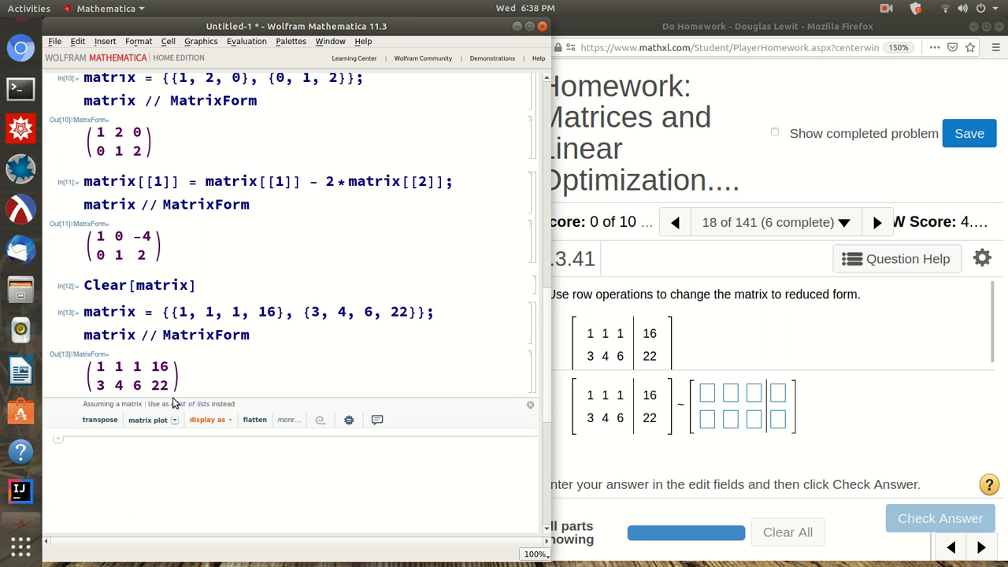
# - Evaluate matrix[[2]] in a new cell to show the second row of the matrix as a list
pyautogui.doubleClick(101, 385)
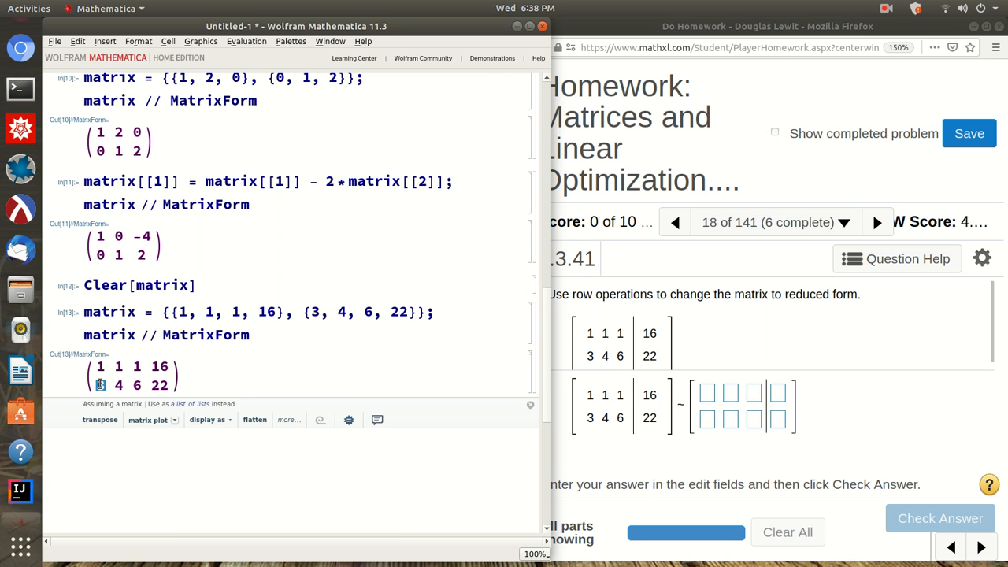
pyautogui.click(92, 443)
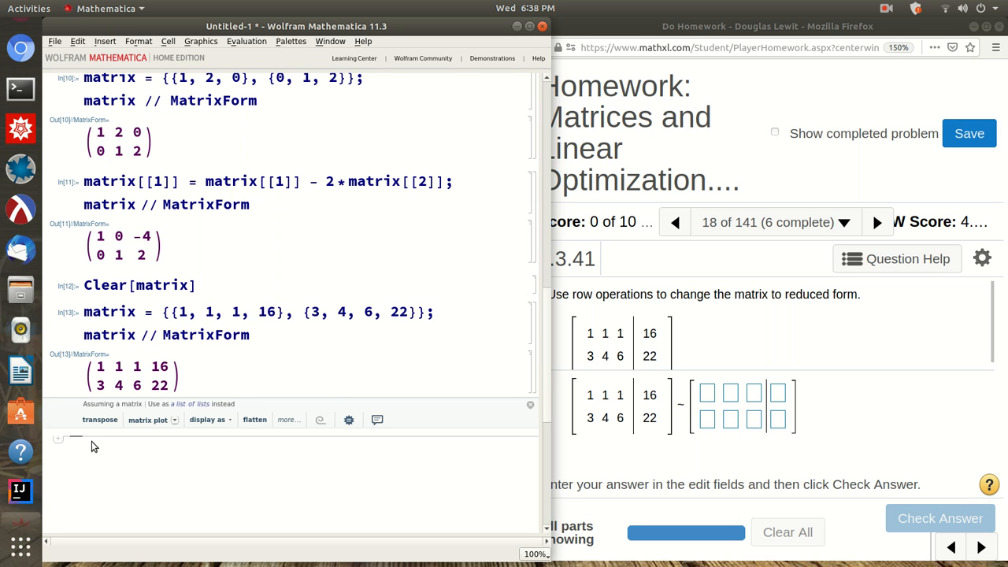
pyautogui.write('matrix[[2]]')
pyautogui.hotkey('shift', 'Return')
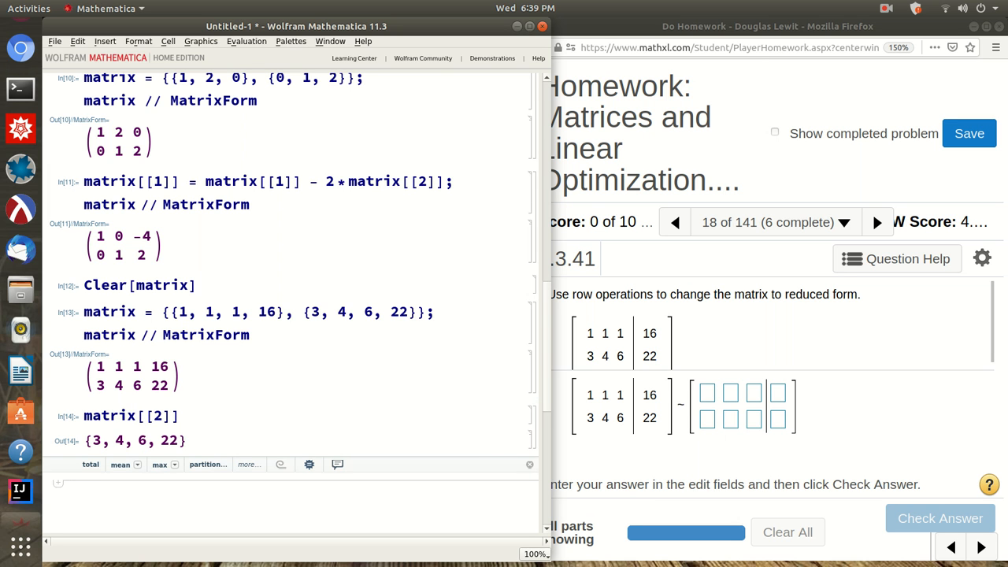
# - Evaluate matrix[[2]] = matrix[[2]] - 3*matrix[[1]]; in a new cell and display the matrix with matrix // MatrixForm
pyautogui.write('matrix[[2]] = matrix[[2]]')
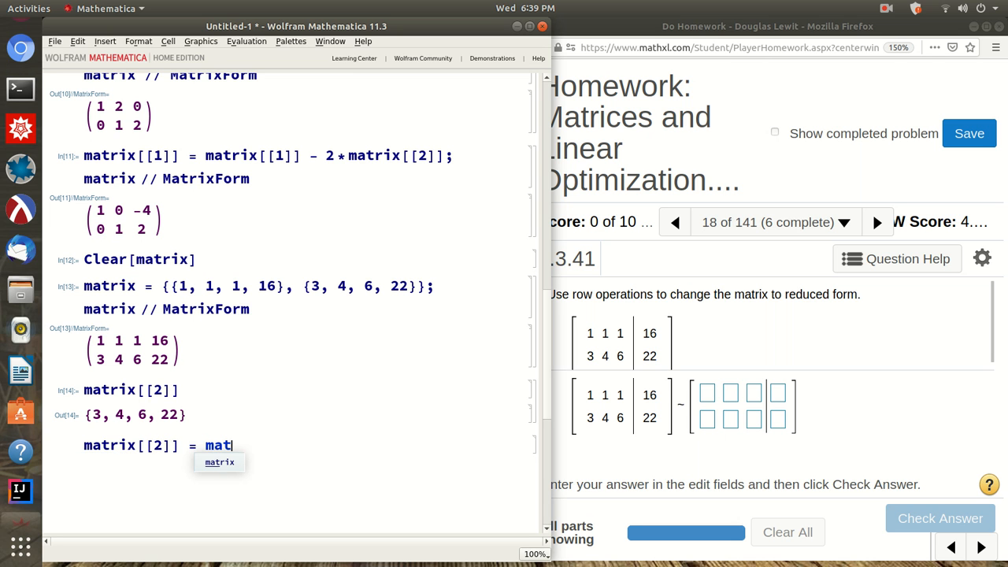
pyautogui.write(' - 3*matrix')
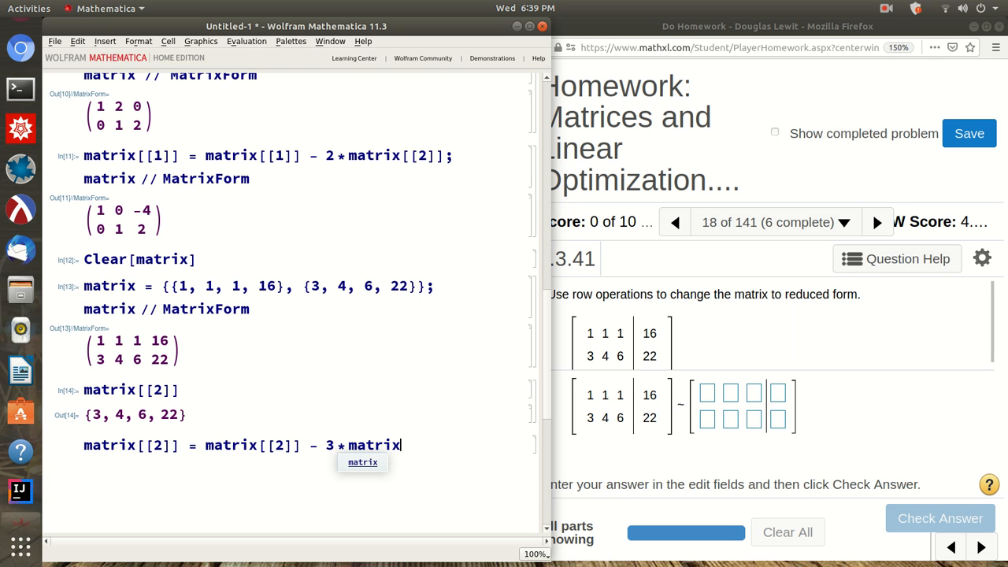
pyautogui.write('[[1]]')
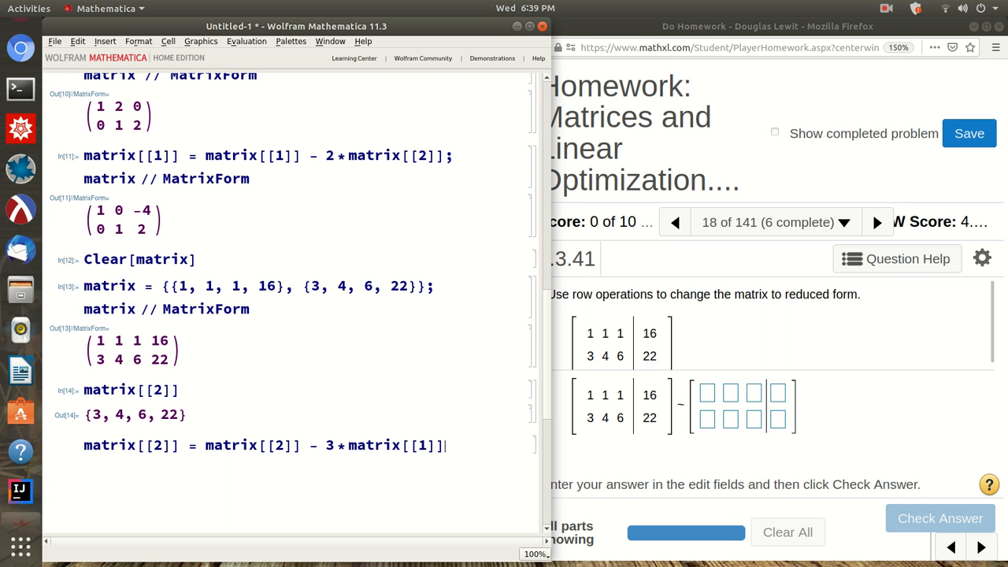
pyautogui.write(';')
pyautogui.press('Return')
pyautogui.write('matrix // MatrixForm')
pyautogui.hotkey('shift', 'Return')
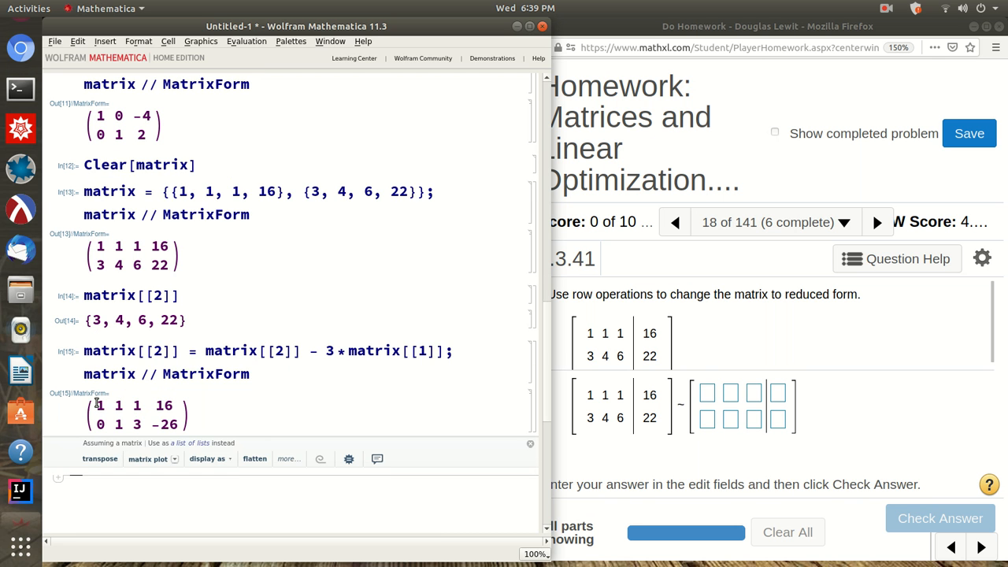
# - Enter 1 and 0 as the first column of the answer matrix for question 18 in the MathXL window
pyautogui.click(711, 393)
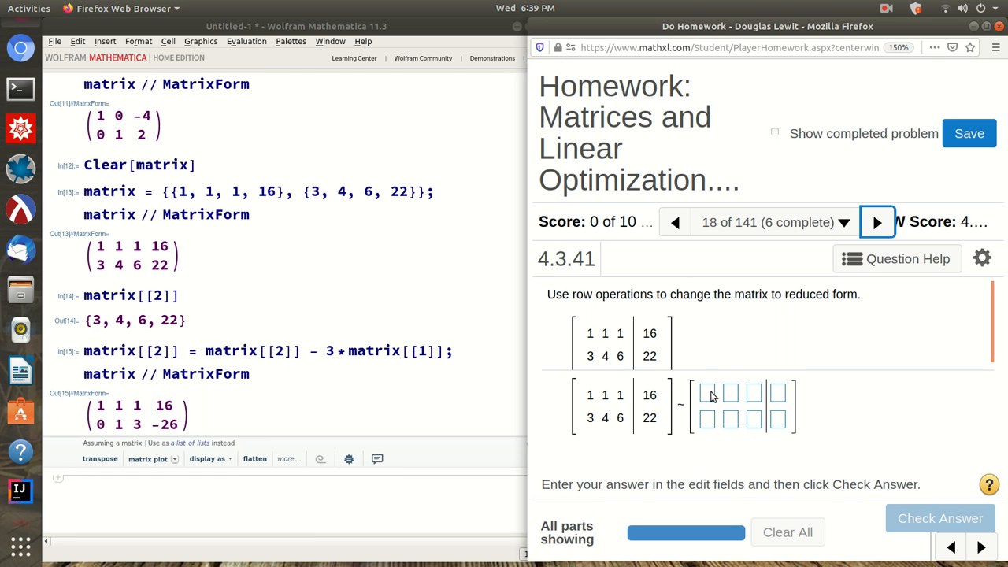
pyautogui.write('1')
pyautogui.click(711, 402)
pyautogui.write('0')
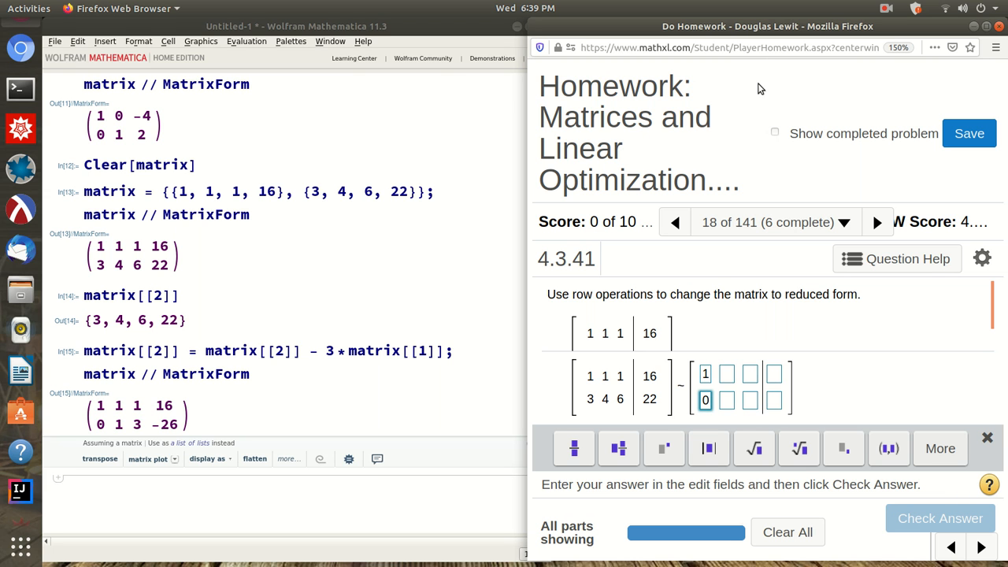
pyautogui.click(886, 8)
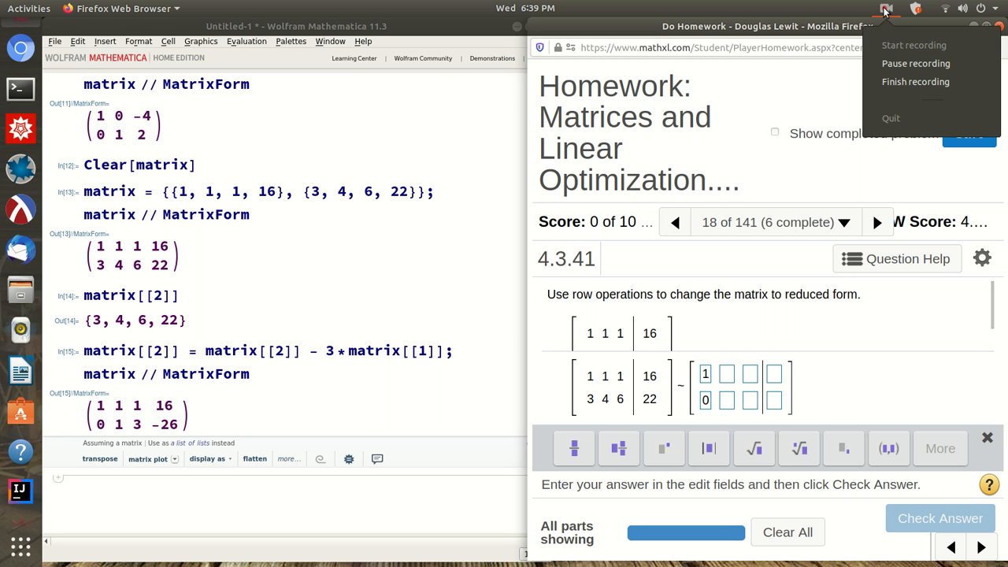
pyautogui.click(896, 64)
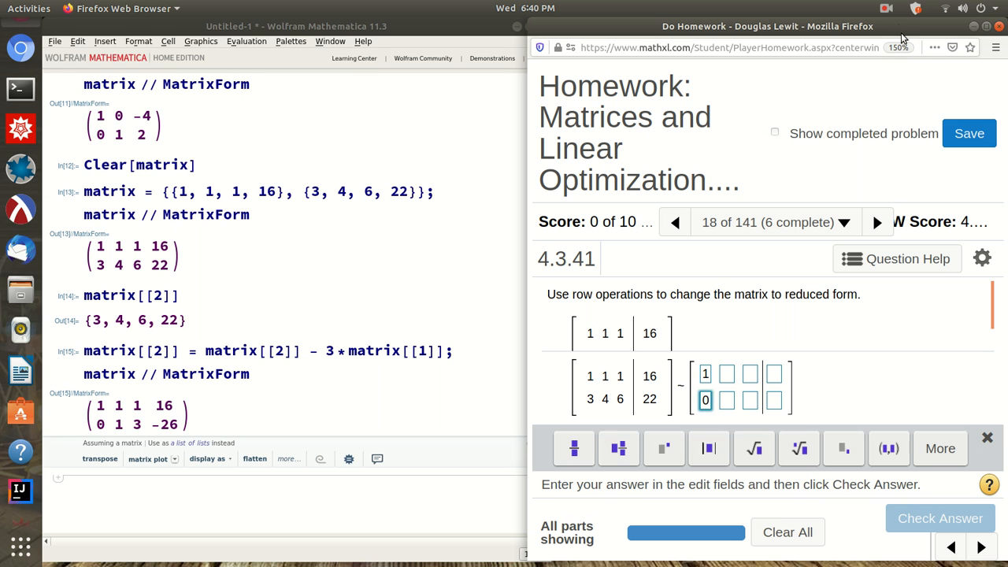
pyautogui.click(888, 9)
pyautogui.click(885, 8)
# - Return to the Mathematica notebook and write matrix[[1]] = matrix[[1]] - matrix[[2]] in a new cell below the last output
pyautogui.click(126, 405)
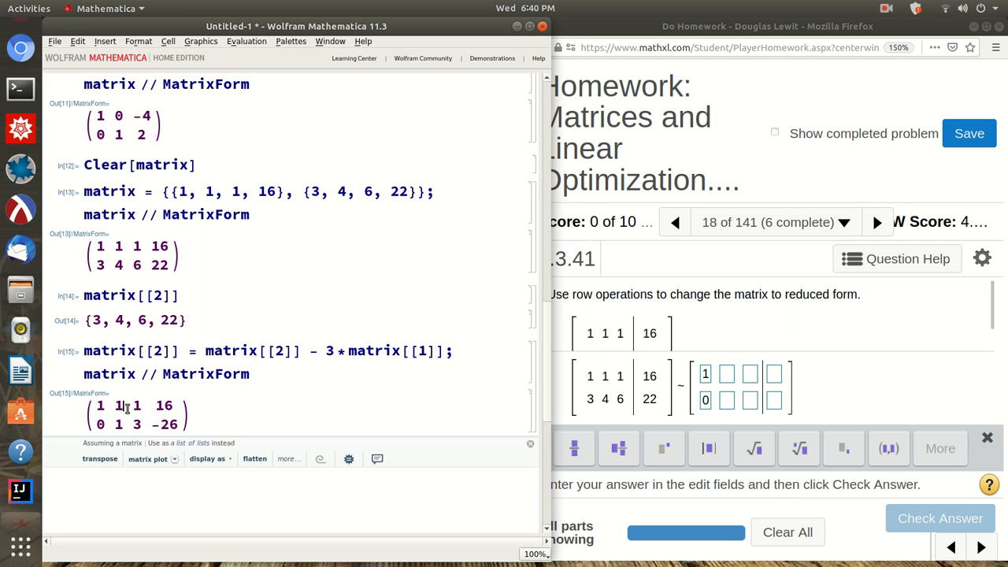
pyautogui.doubleClick(118, 406)
pyautogui.scroll(-1, 155, 408)
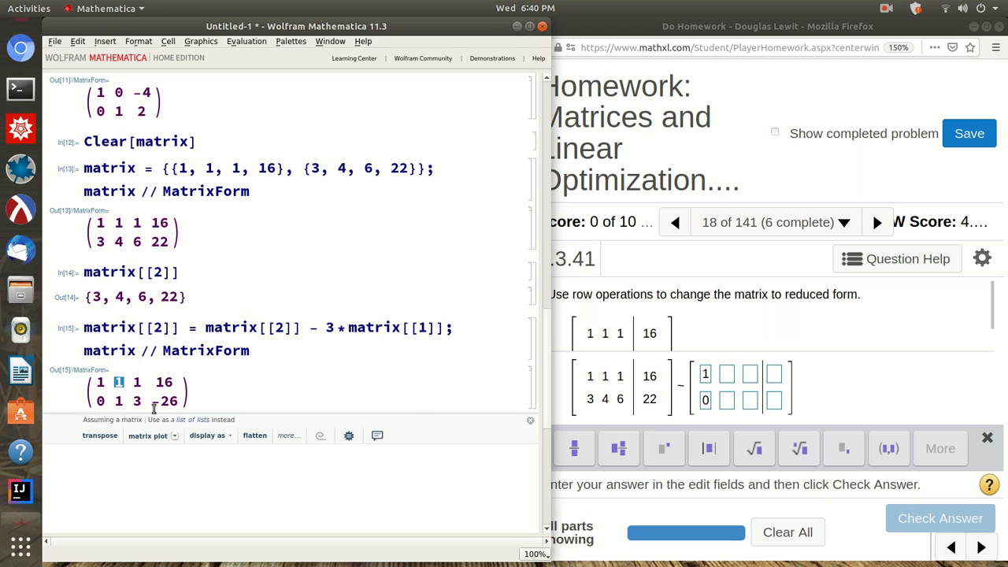
pyautogui.click(107, 463)
pyautogui.write('matrix[[1]] = matrix')
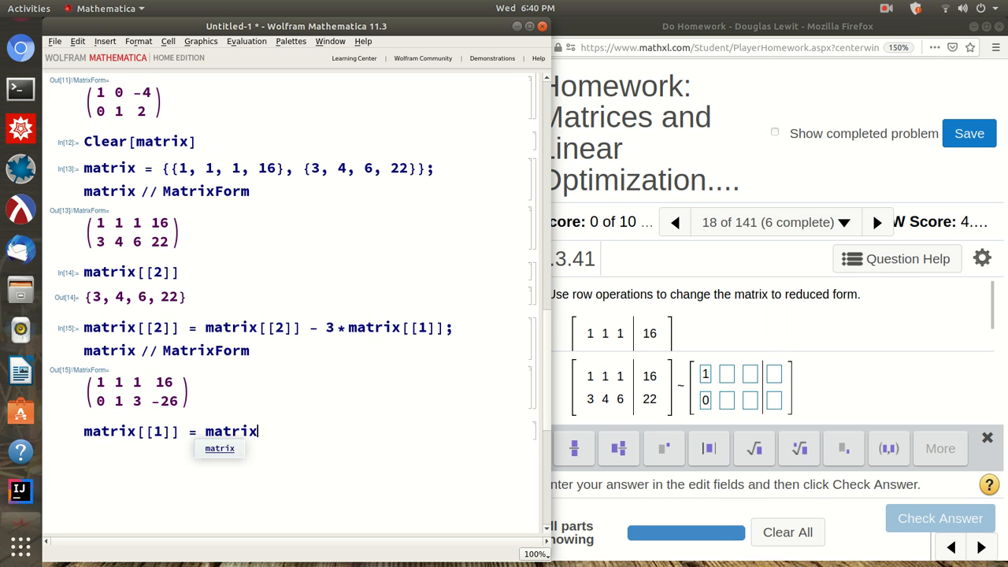
pyautogui.write('[[1]] - matrix[[2]]')
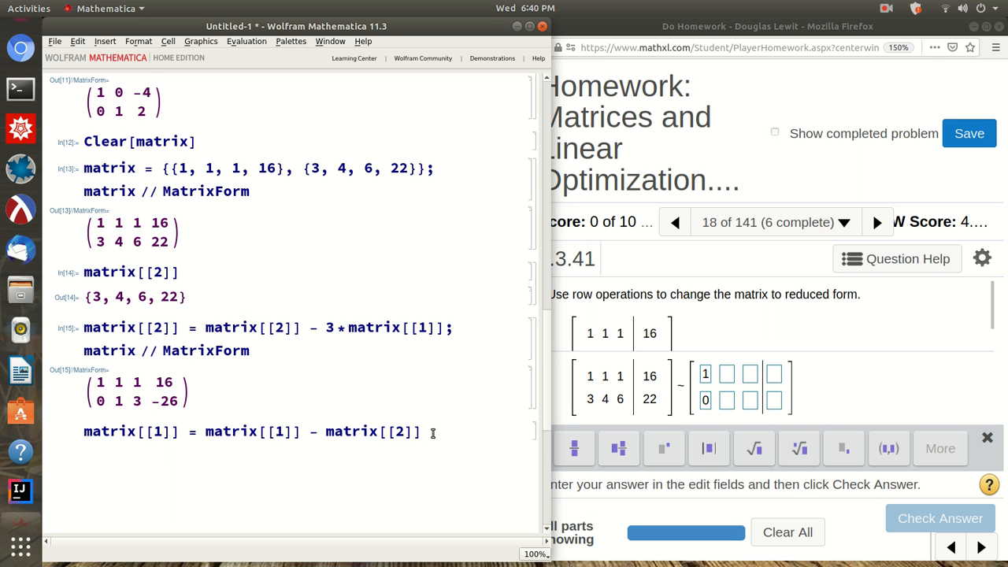
# - End the row operation with a semicolon, add matrix // MatrixForm on the next line and evaluate the cell
pyautogui.doubleClick(119, 382)
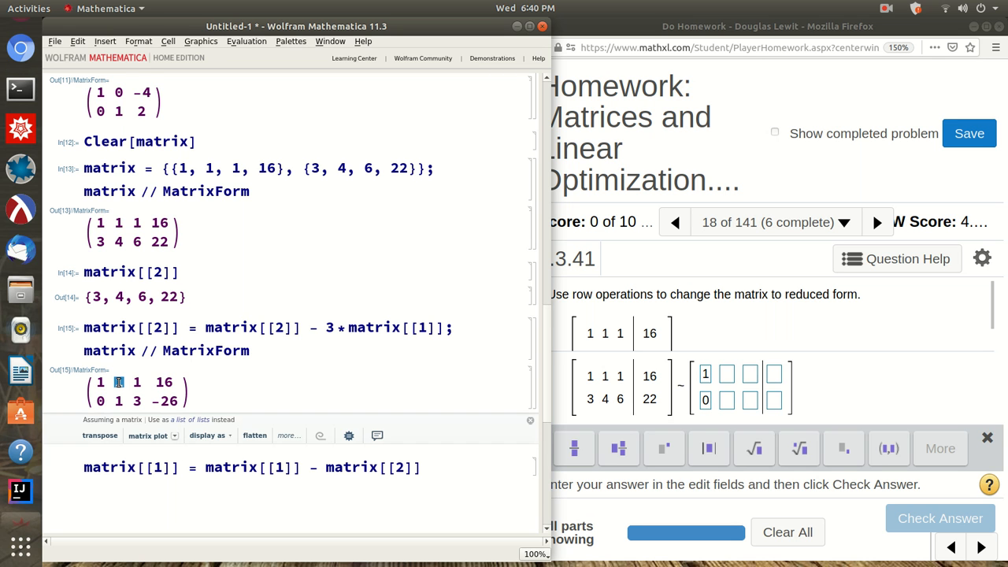
pyautogui.click(201, 405)
pyautogui.click(432, 467)
pyautogui.write(';')
pyautogui.press('Return')
pyautogui.write('mat')
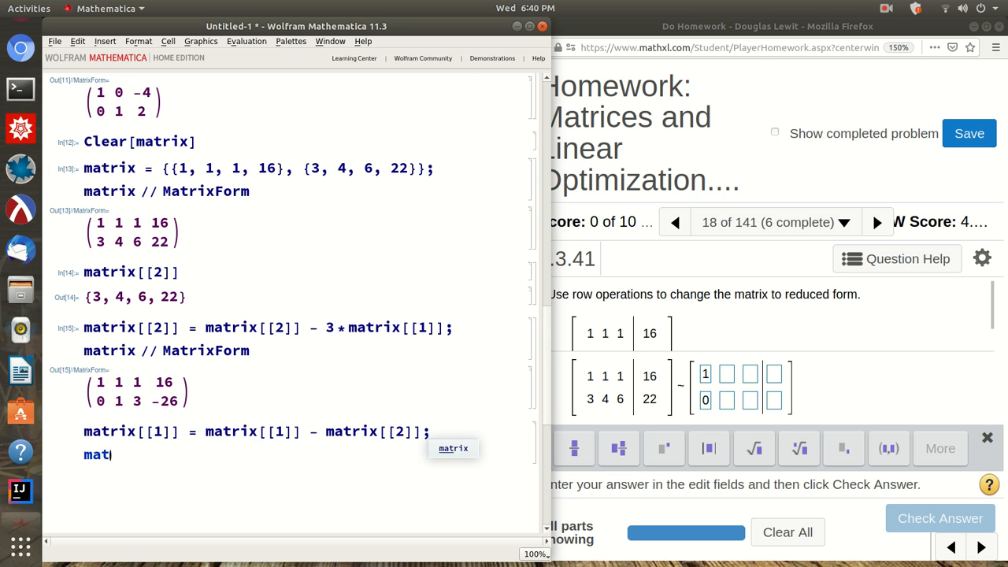
pyautogui.write('rix // MatrixForm')
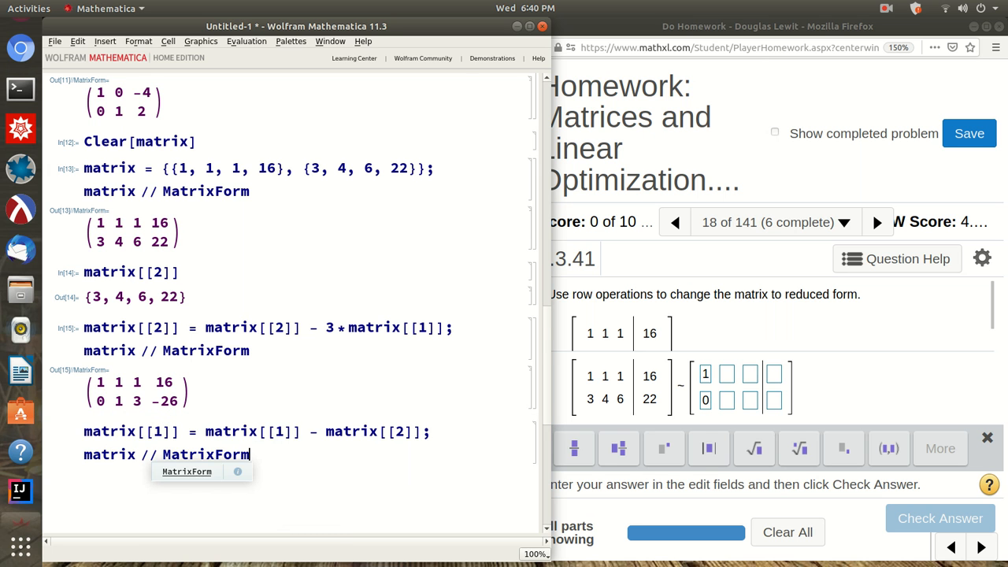
pyautogui.hotkey('shift', 'Return')
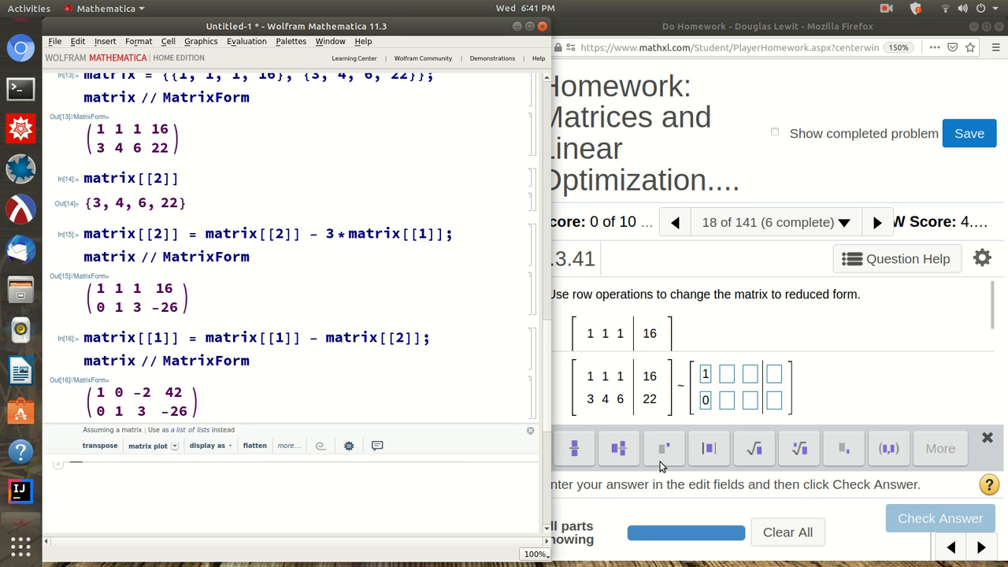
# - Switch back to MathXL and enter 0 and 1 as the second column of the answer matrix
pyautogui.click(728, 376)
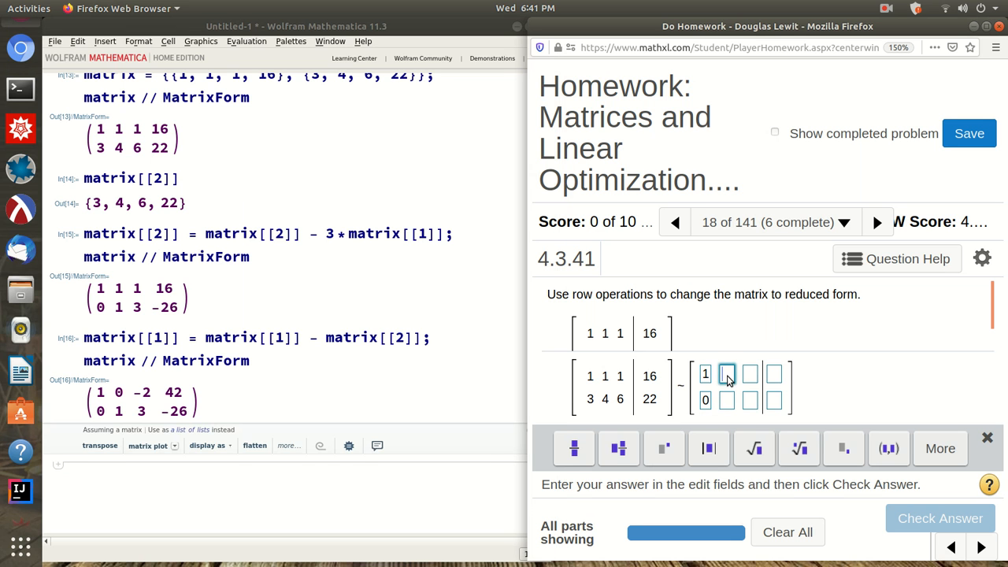
pyautogui.write('0')
pyautogui.click(728, 400)
pyautogui.write('1')
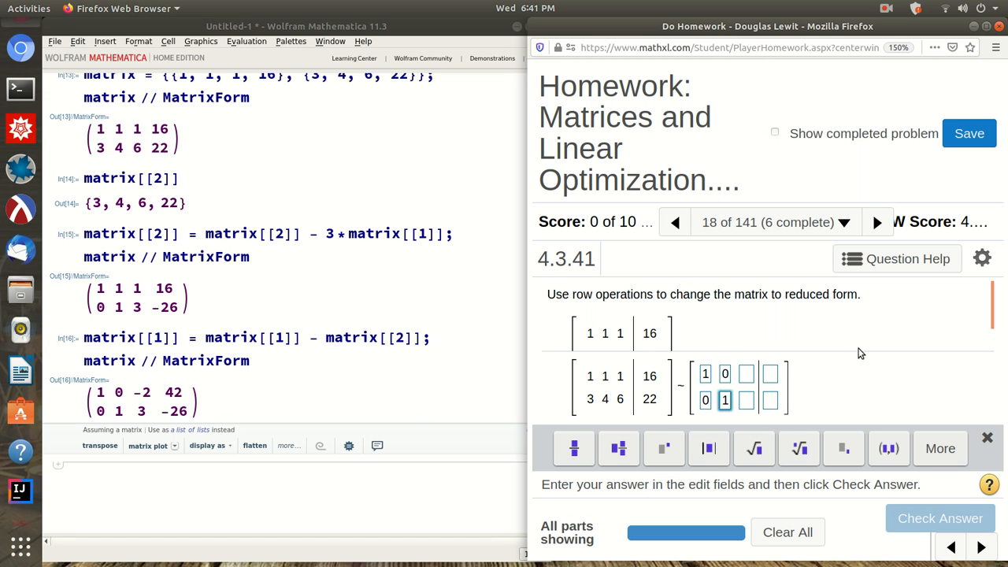
# - Fill the third column of the answer matrix with -2 and 3 and the last column with 42 and -26
pyautogui.click(748, 375)
pyautogui.write('-2')
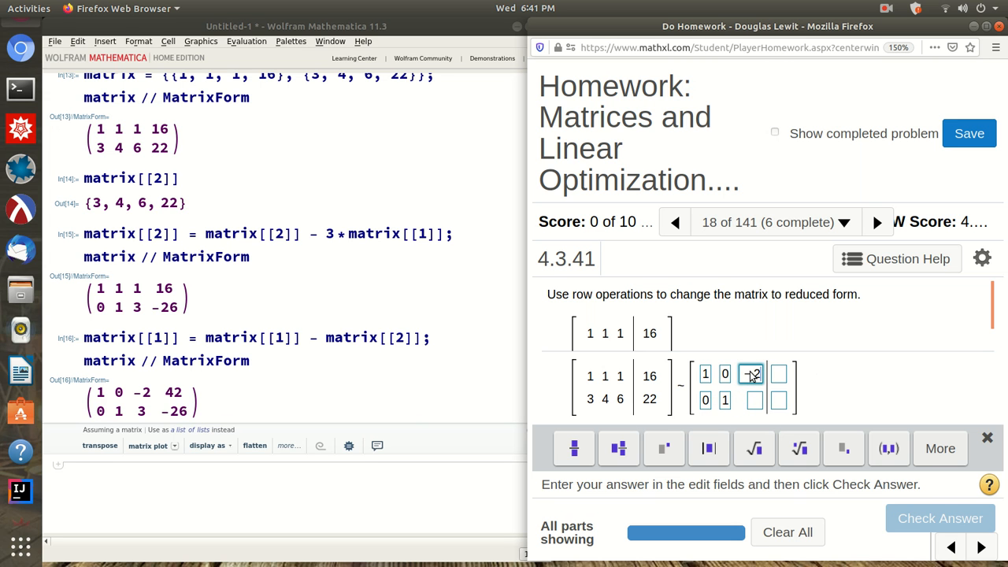
pyautogui.click(753, 401)
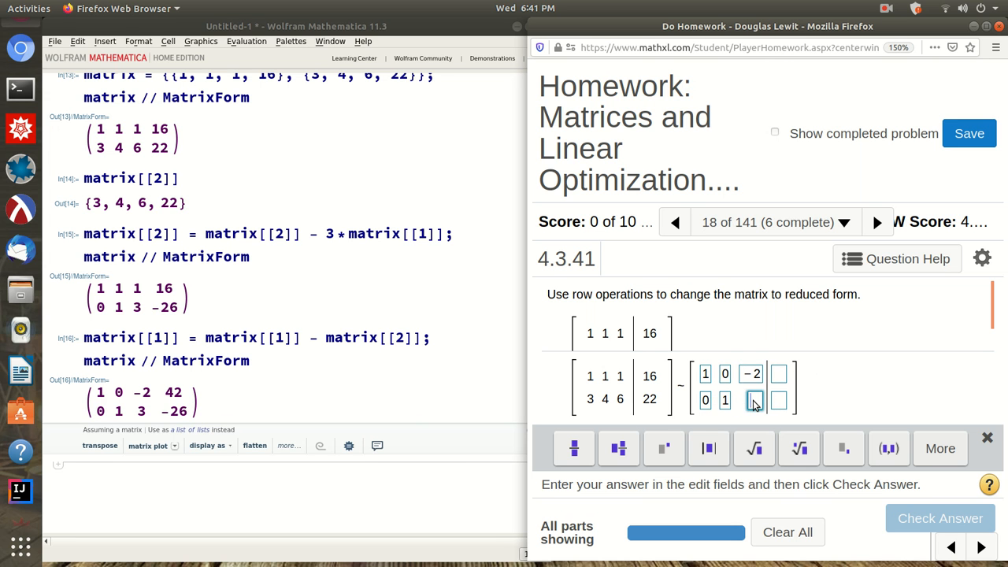
pyautogui.write('3')
pyautogui.click(784, 376)
pyautogui.write('42')
pyautogui.click(783, 402)
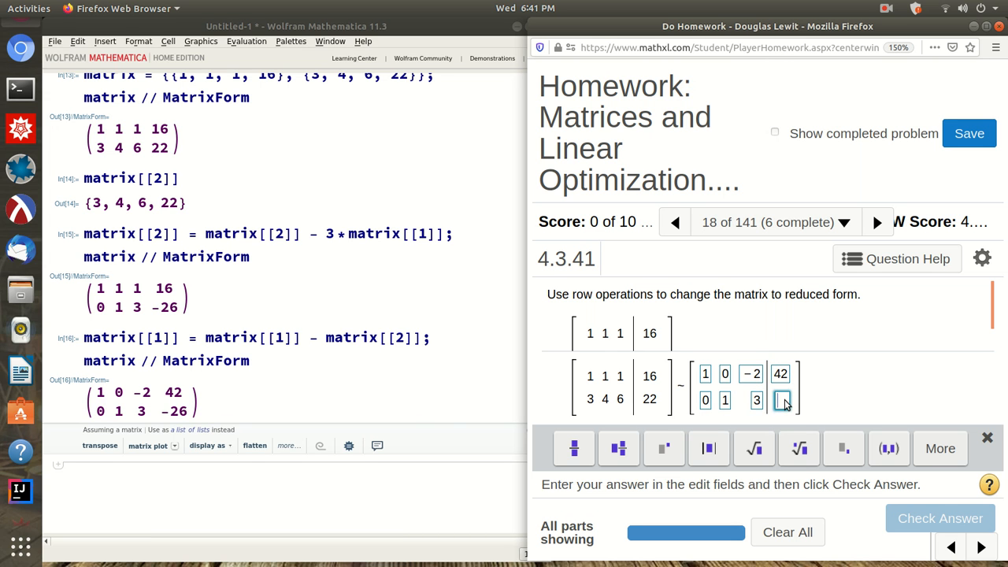
pyautogui.write('-26')
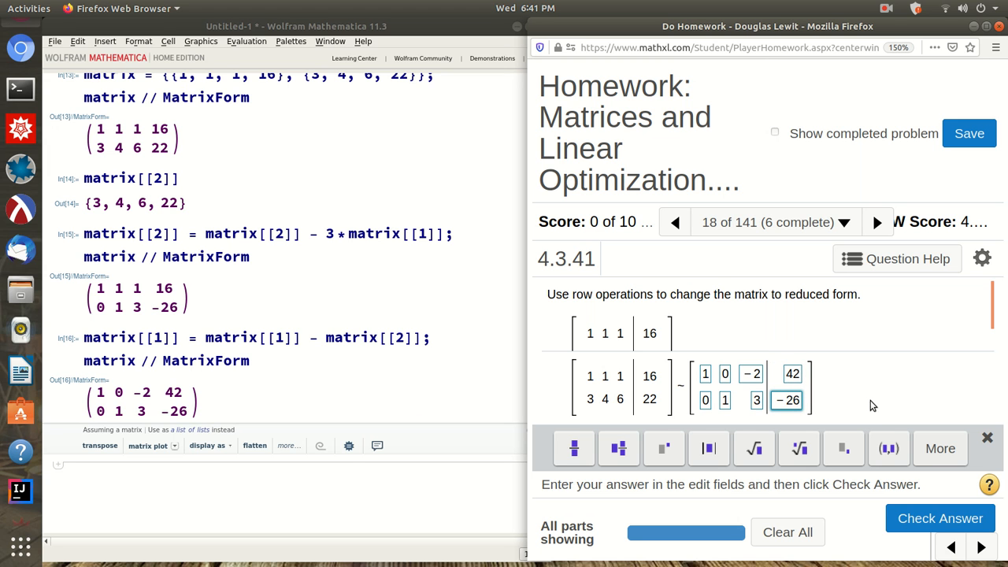
# - Submit the answer to question 18 for checking and dismiss the feedback without advancing
pyautogui.click(903, 517)
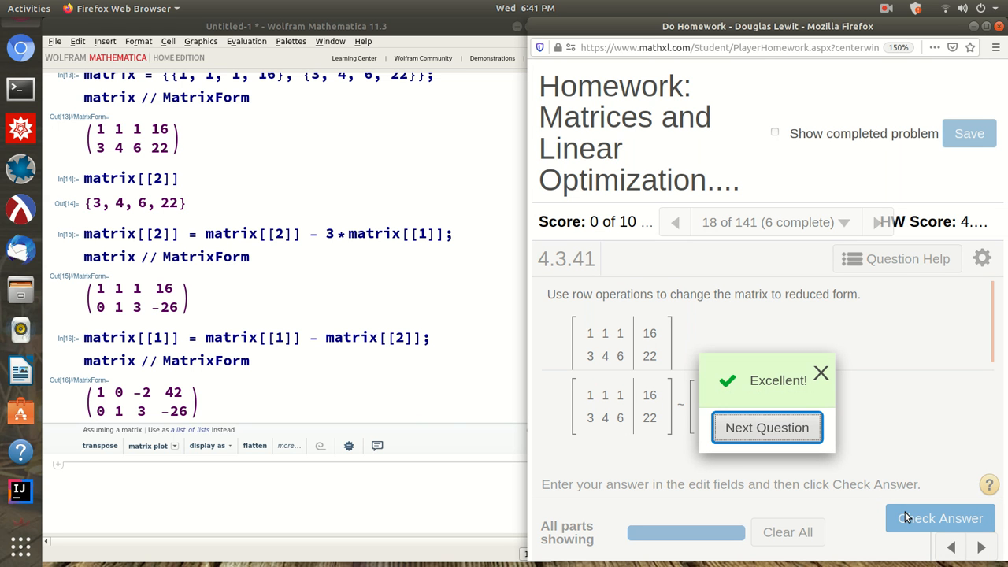
pyautogui.click(823, 374)
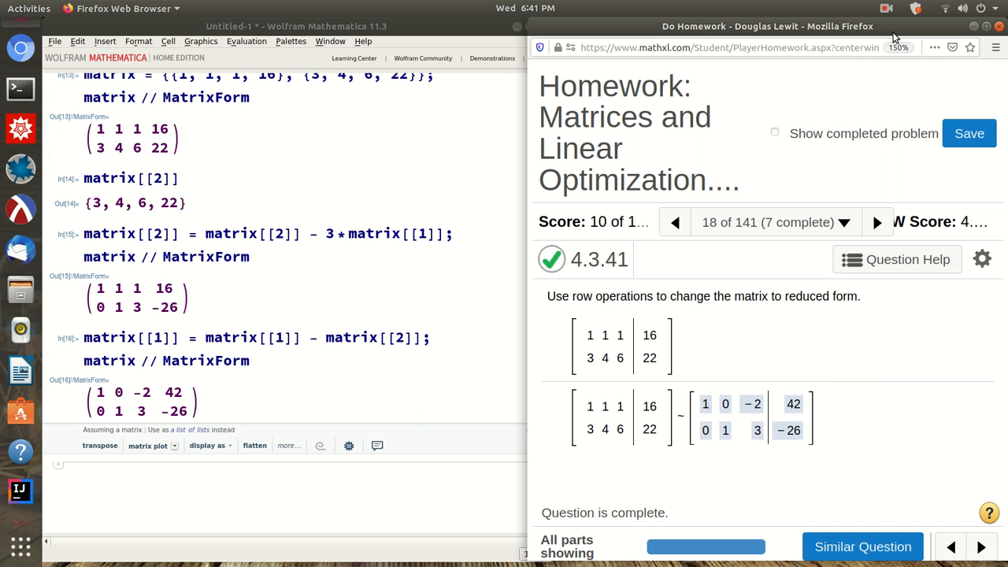
pyautogui.click(887, 9)
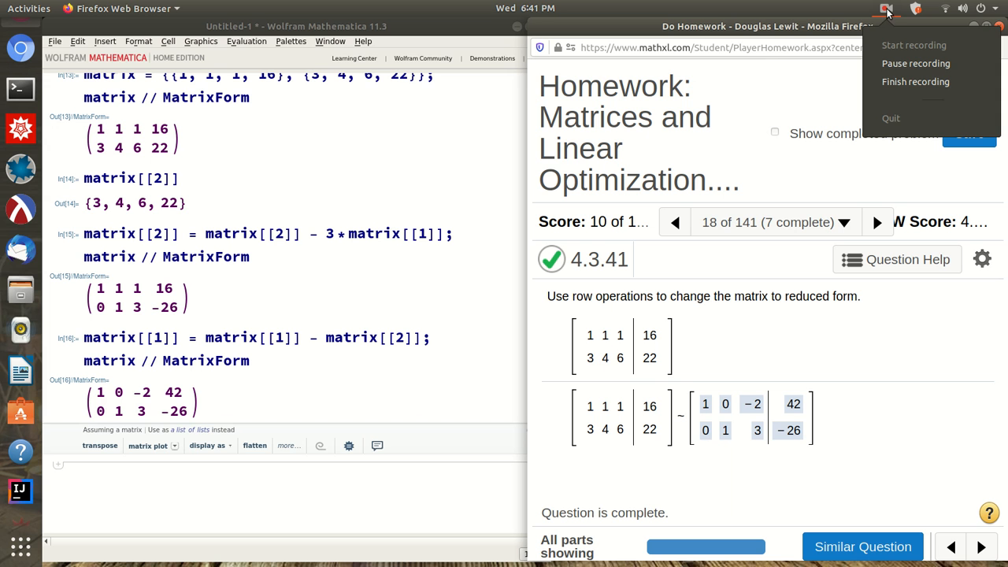
pyautogui.click(887, 11)
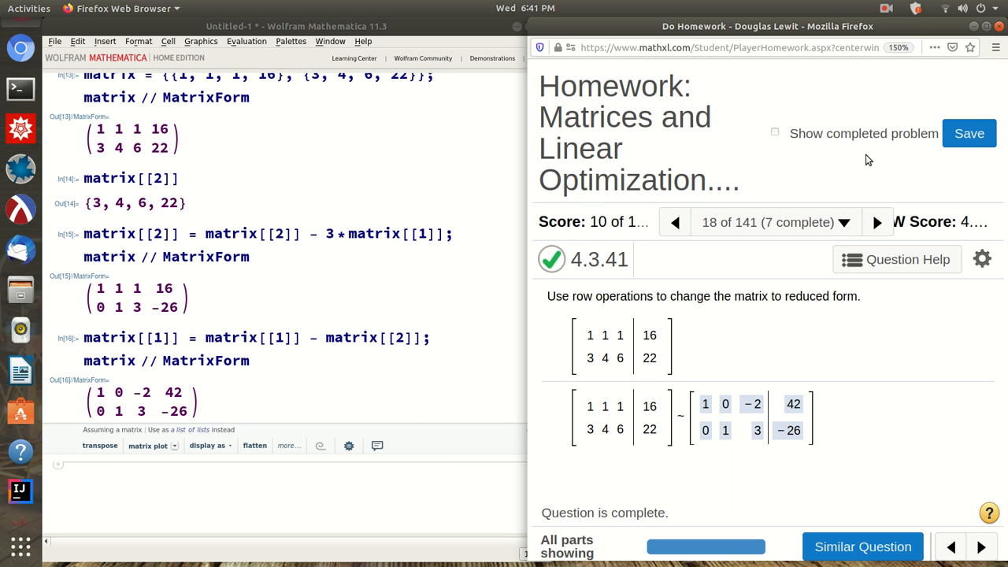
# - Skip ahead through the homework to question 45 (4.3.89-SS), the quadratic population model problem
pyautogui.click(873, 223)
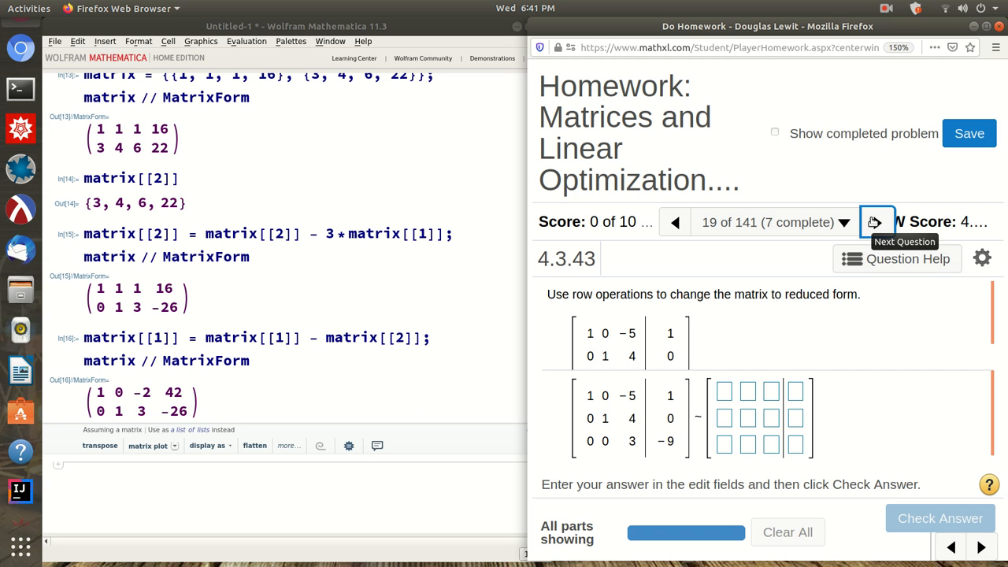
pyautogui.click(873, 223)
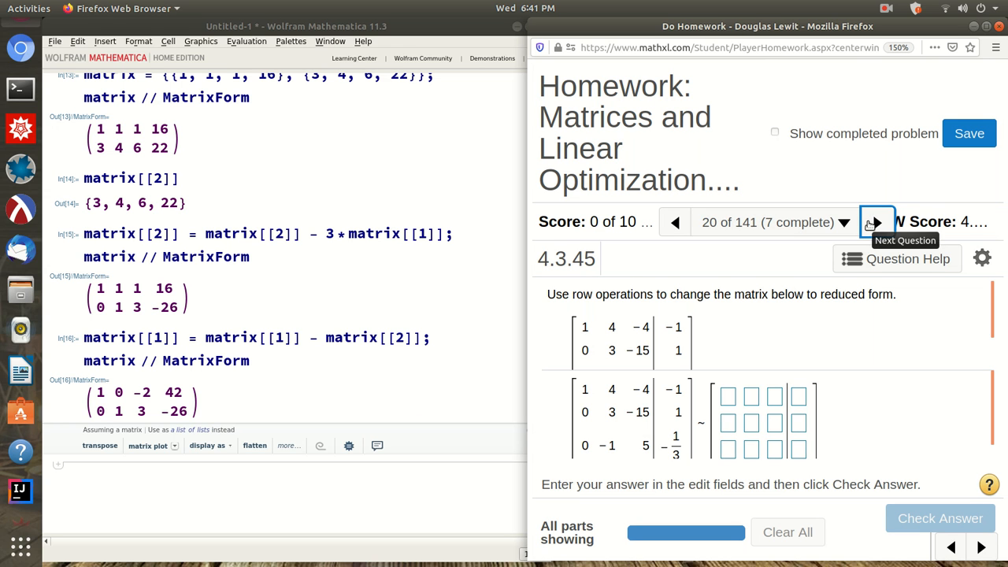
pyautogui.click(849, 226)
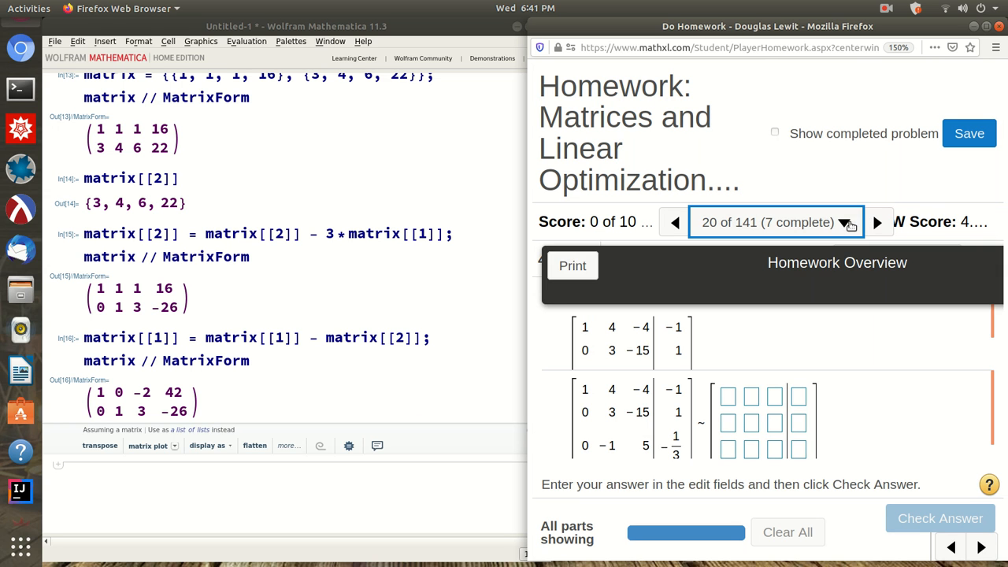
pyautogui.scroll(-10, 877, 401)
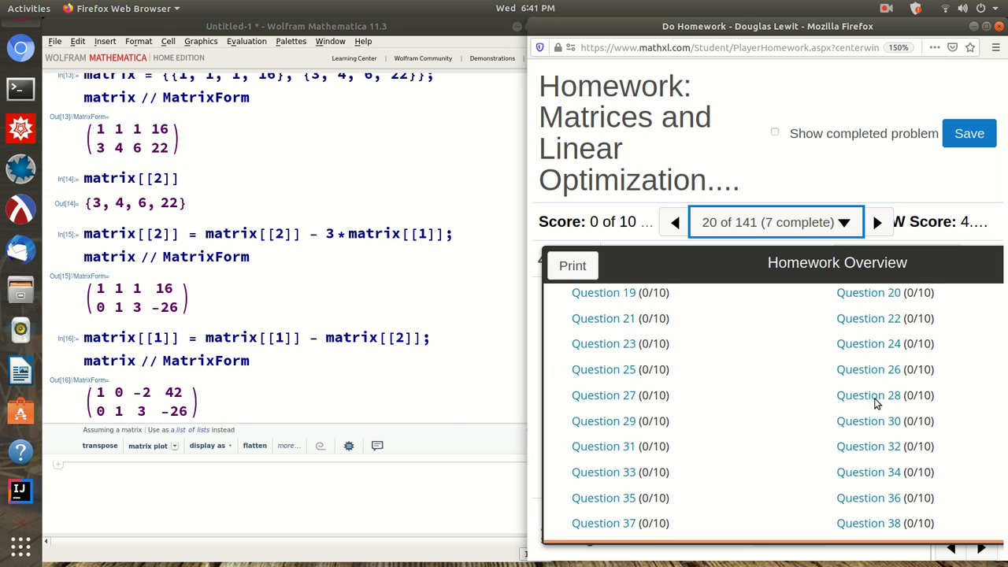
pyautogui.scroll(-1, 876, 402)
pyautogui.click(861, 389)
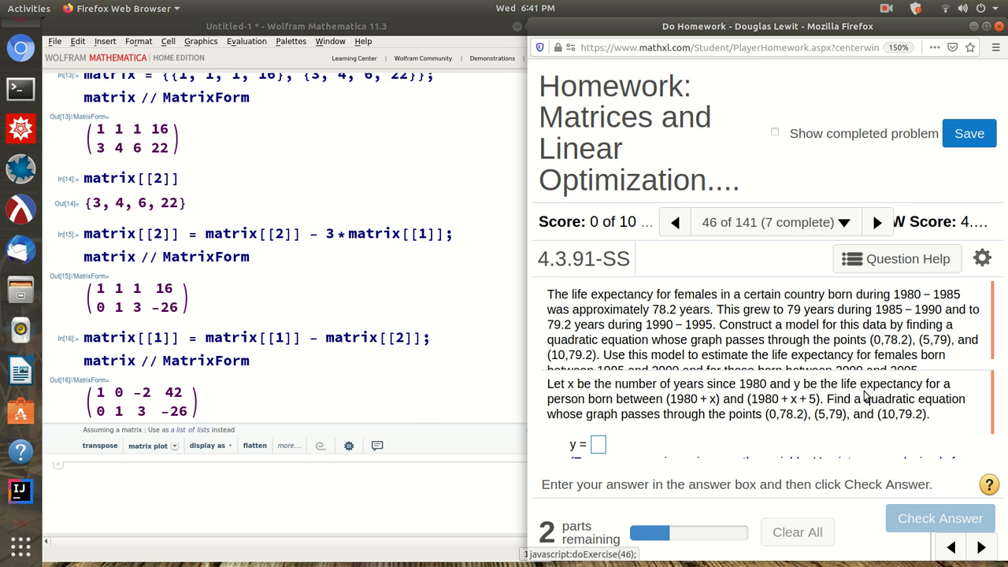
pyautogui.click(674, 226)
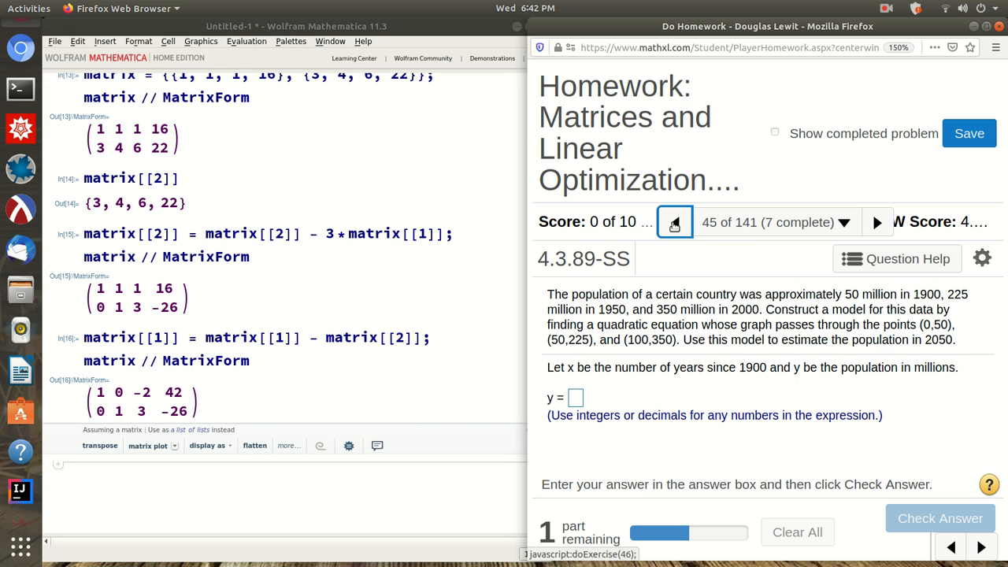
# - Read the question 45 population problem in a maximized browser window and restore the side-by-side layout with the notebook
pyautogui.click(986, 27)
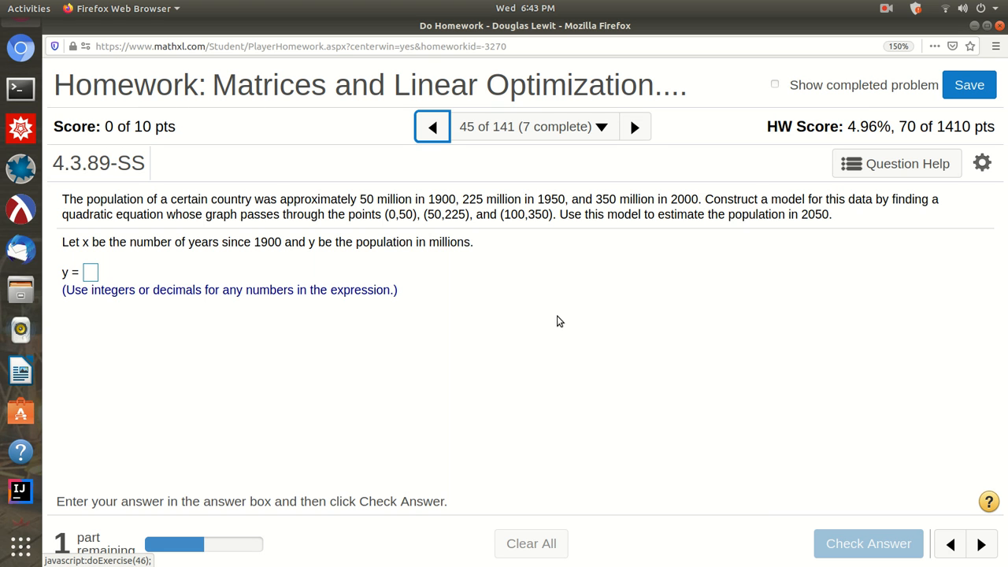
pyautogui.click(986, 26)
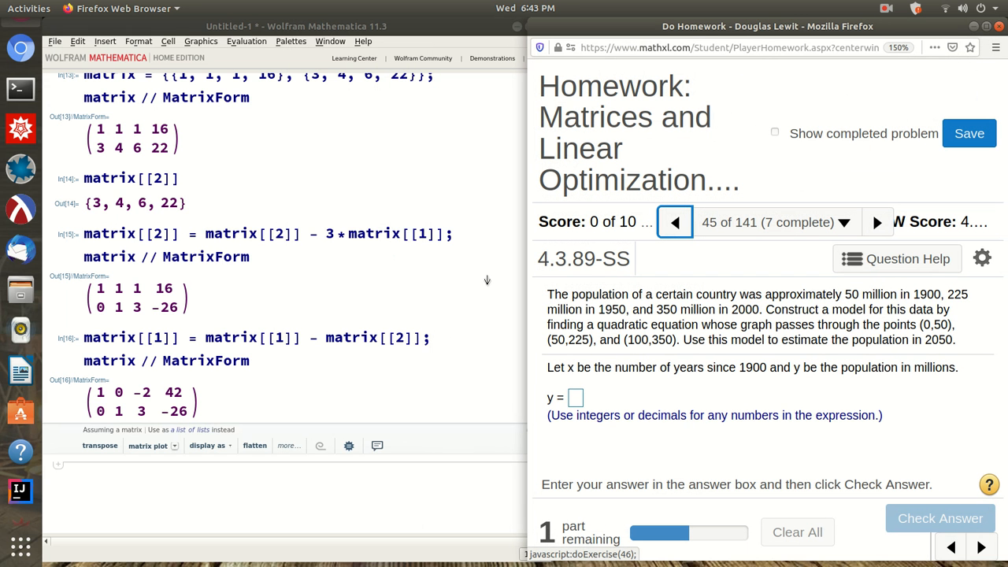
pyautogui.scroll(-2, 349, 370)
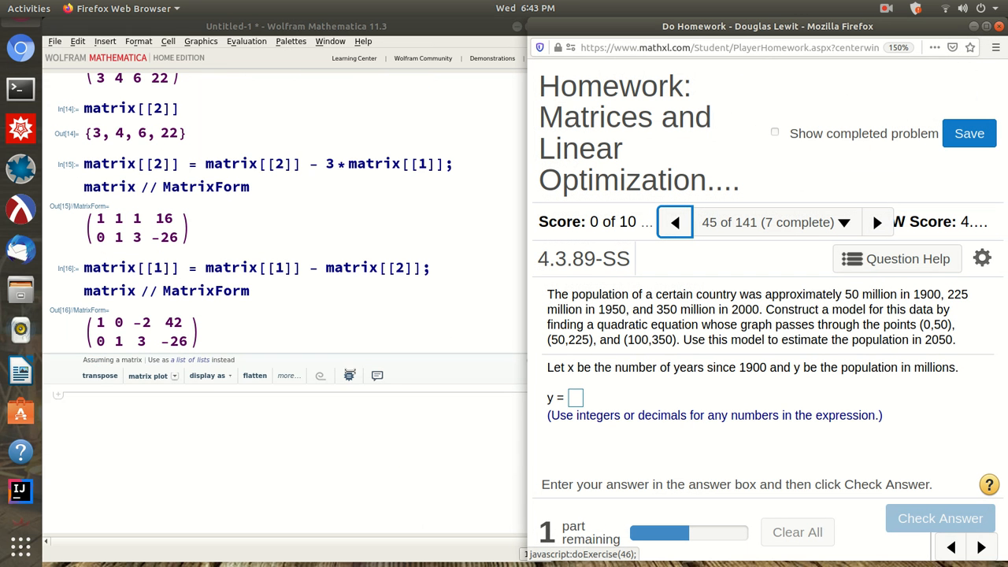
# - Define point1 = {0, 50} in a new notebook cell and evaluate it
pyautogui.click(159, 426)
pyautogui.write('point')
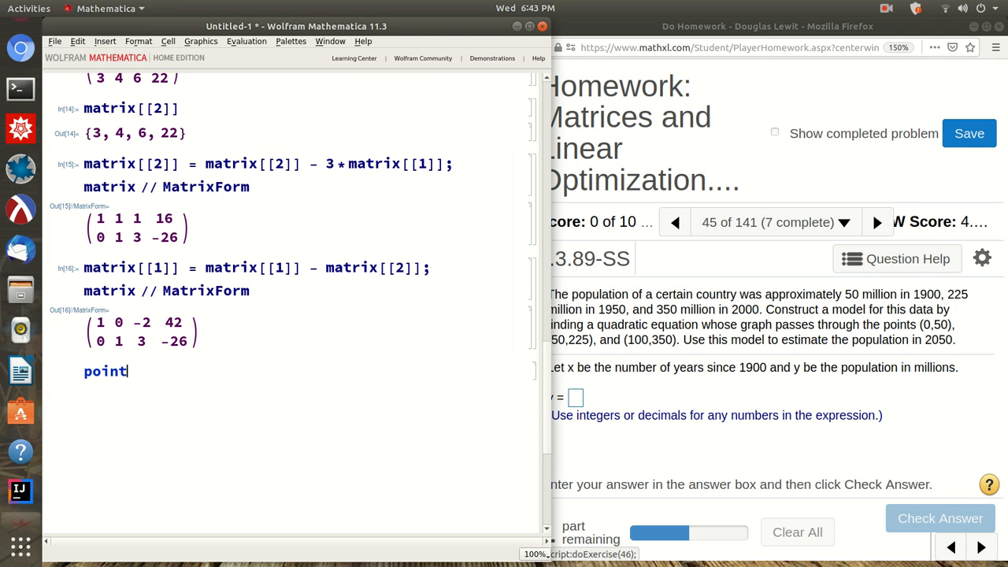
pyautogui.write('1 =')
pyautogui.click(647, 402)
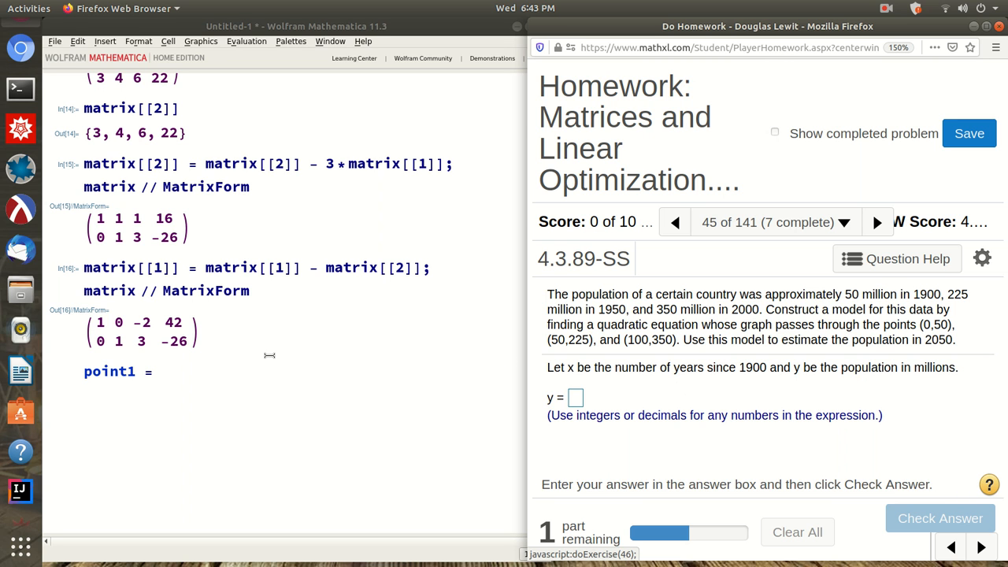
pyautogui.click(172, 372)
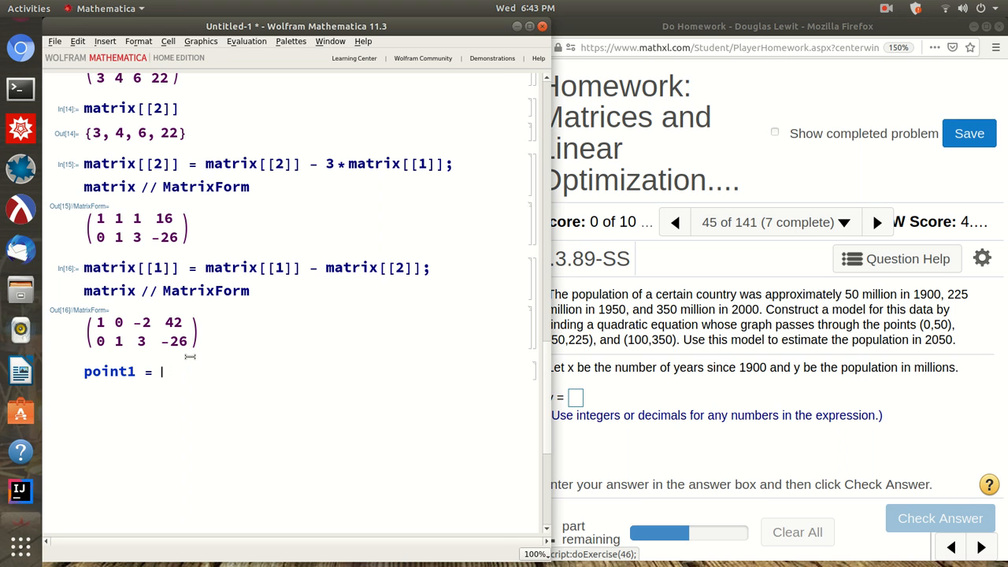
pyautogui.write('{0, 50}')
pyautogui.hotkey('shift', 'Return')
# - Define point2 = {50, 225} from the population problem's second data point and evaluate it
pyautogui.write('point')
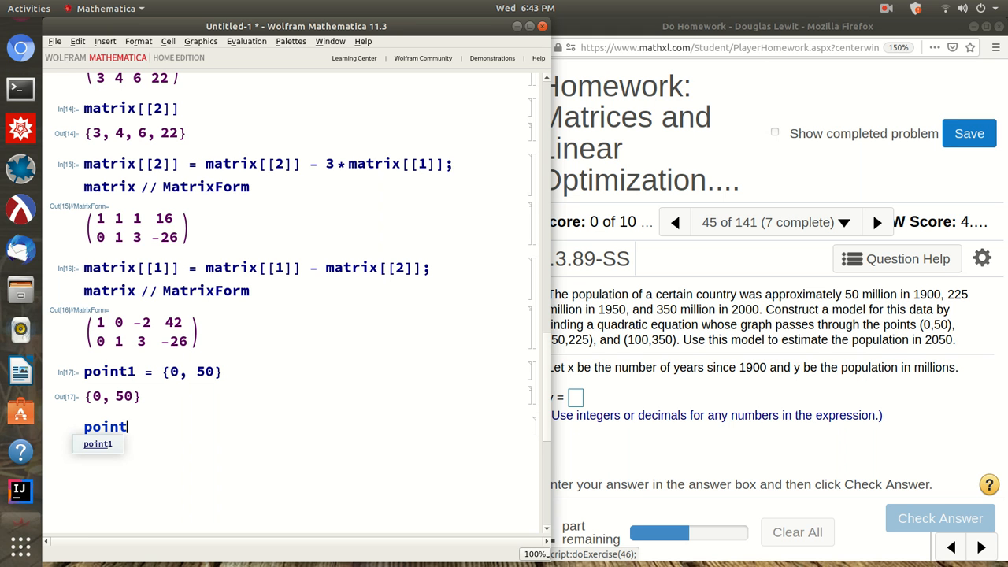
pyautogui.write('2 = {')
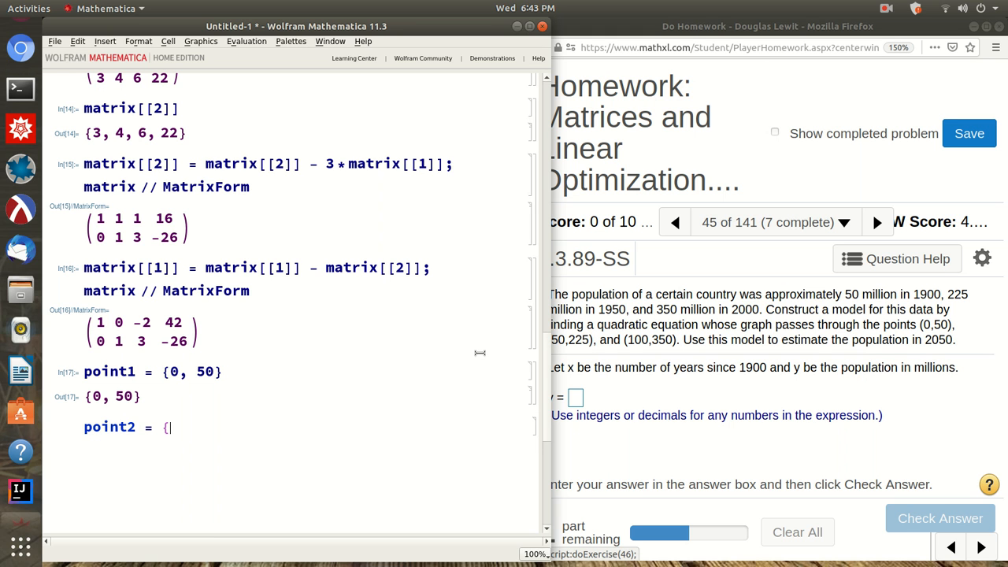
pyautogui.click(686, 381)
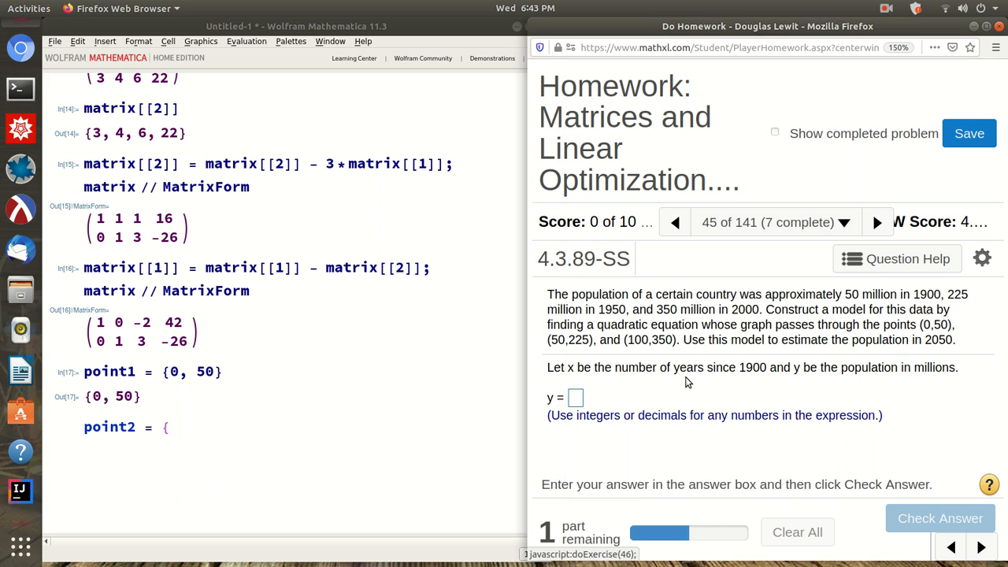
pyautogui.click(199, 431)
pyautogui.write('50')
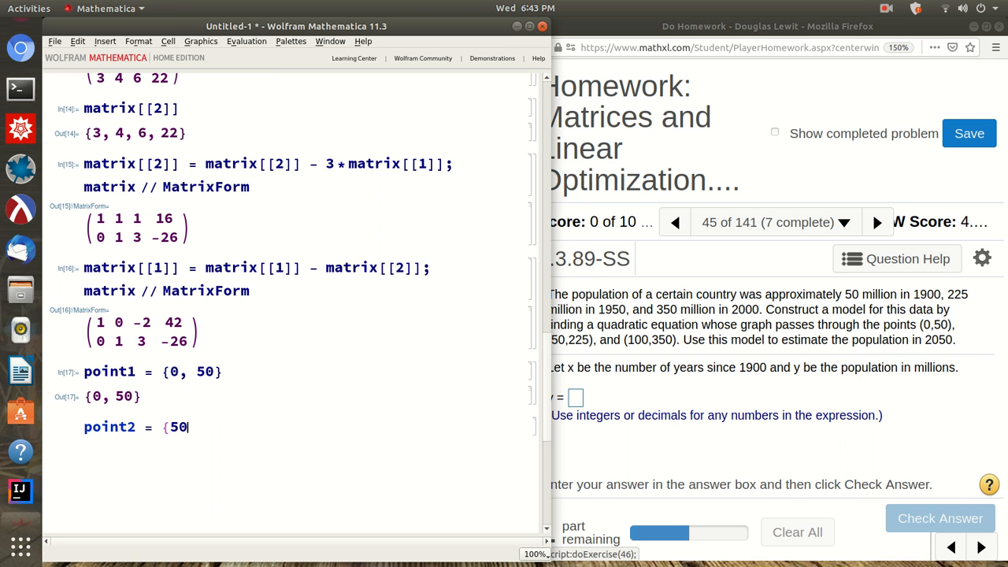
pyautogui.write(', 225}')
pyautogui.hotkey('shift', 'Return')
# - Define point3 = {100, 350} for the third population data point and evaluate it
pyautogui.write('point3 ')
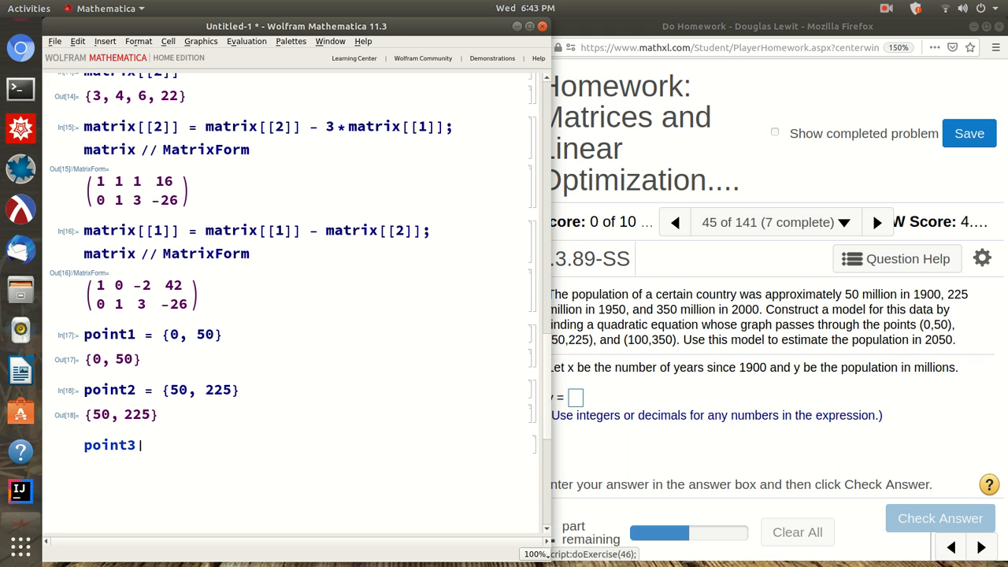
pyautogui.write('= {100, 360')
pyautogui.press('BackSpace')
pyautogui.press('BackSpace')
pyautogui.write('50')
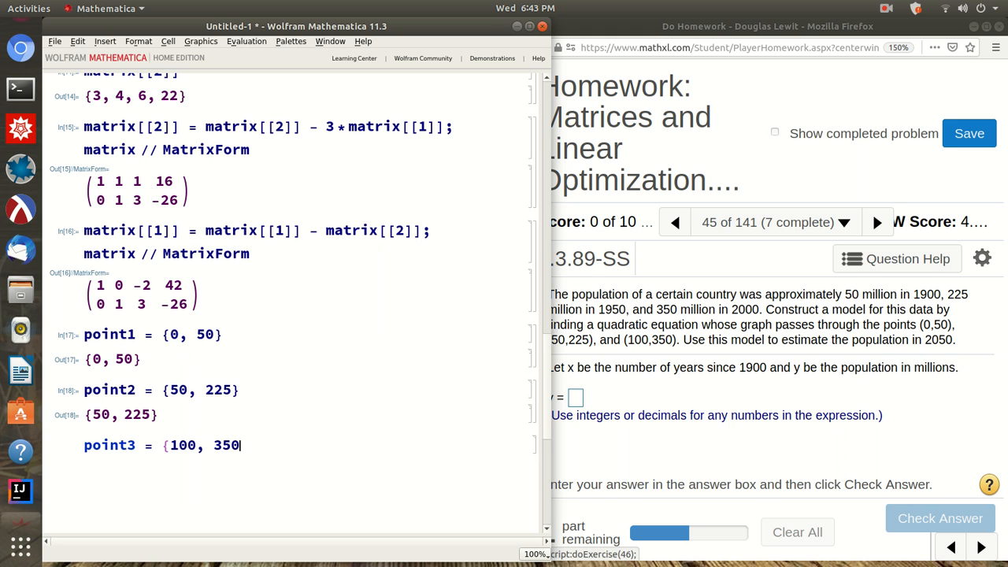
pyautogui.write('}')
pyautogui.hotkey('shift', 'Return')
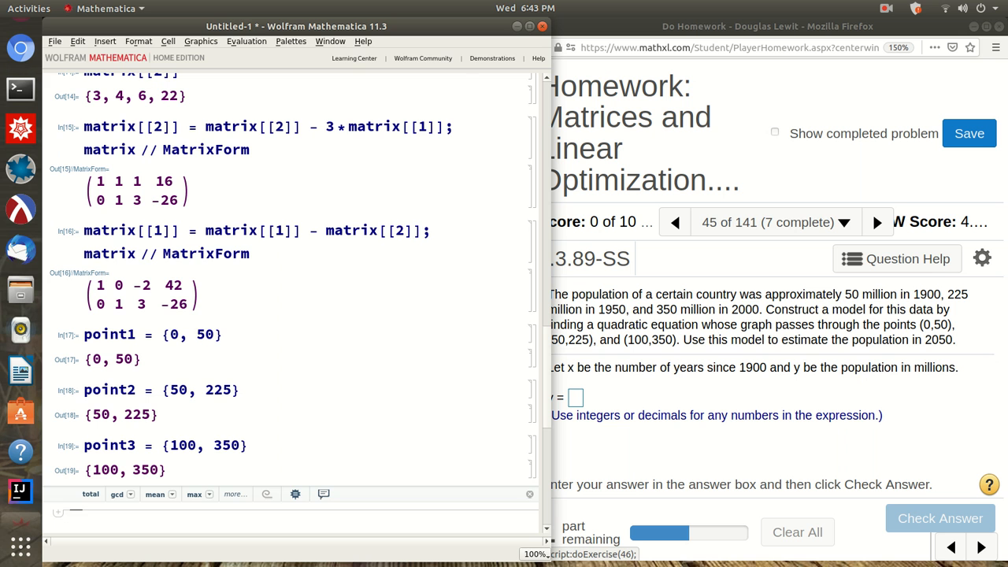
# - Add a comment: "A quadratic model has the following form: y = a*x^2 + b*x + c where a, b and c are simply numerical constants."
pyautogui.scroll(-3, 443, 376)
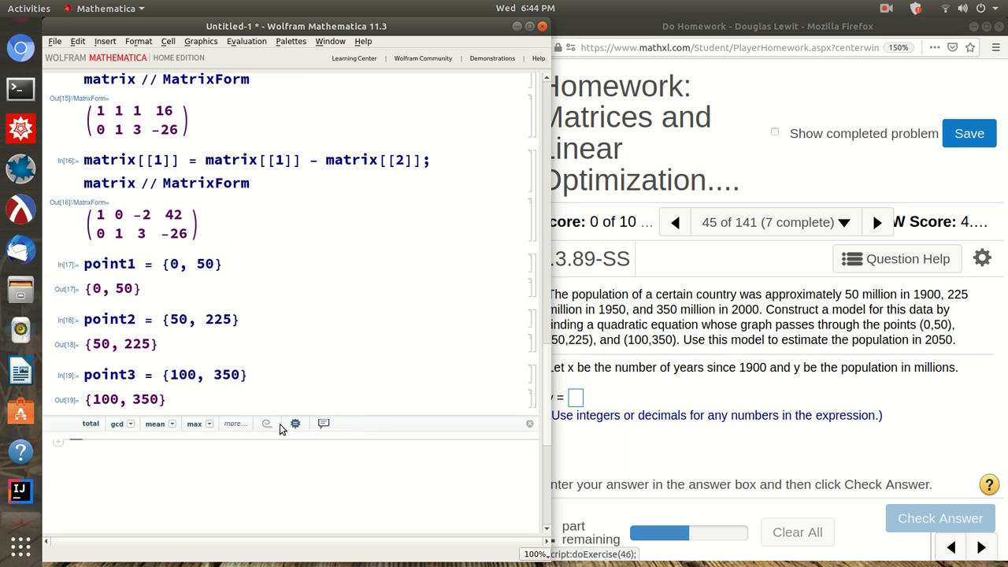
pyautogui.write('(* A quadratic model has the following form:')
pyautogui.press('Return')
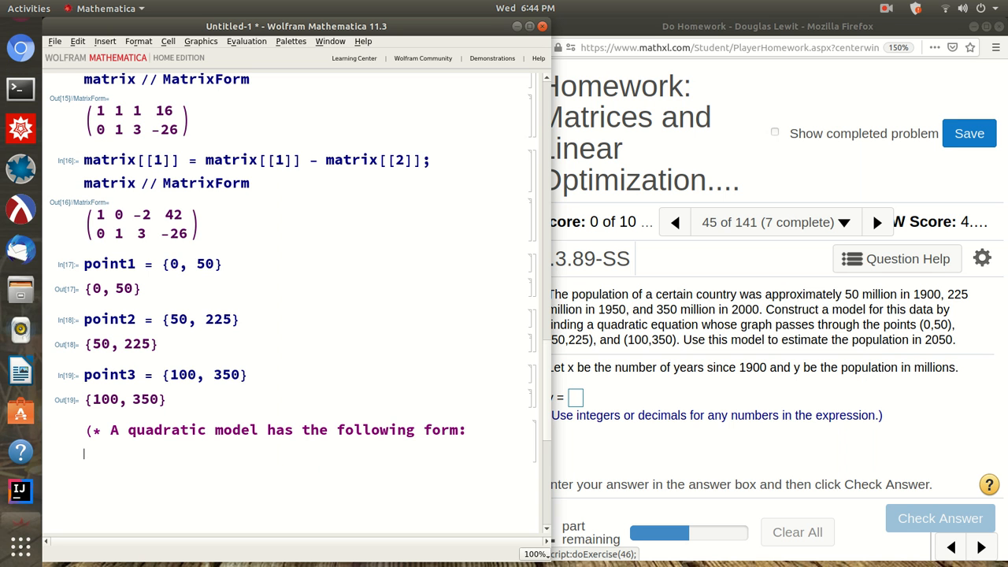
pyautogui.write('y = a*x^2 + b*x + c where a')
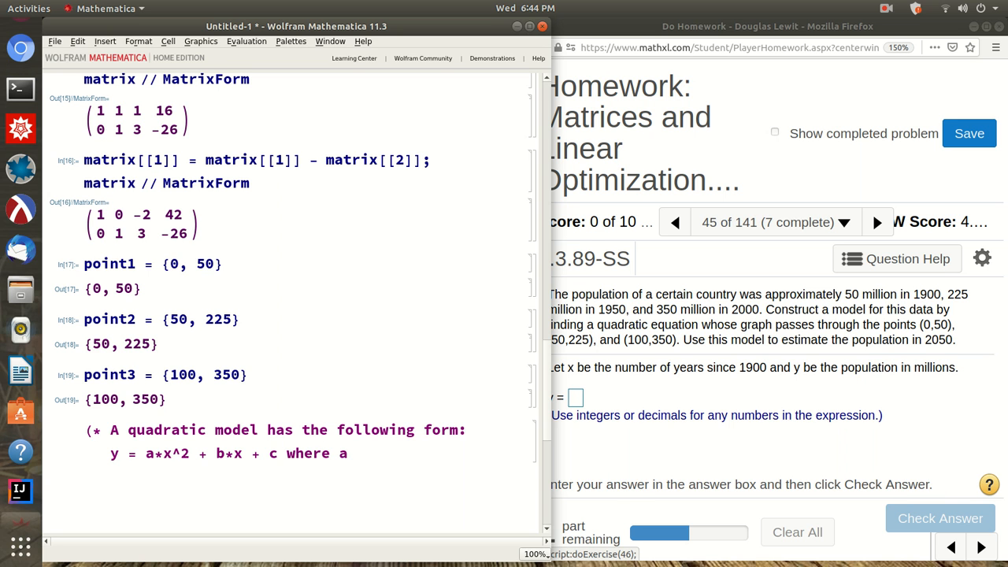
pyautogui.write(',')
pyautogui.press('Return')
pyautogui.write('b and c are simply numerical co')
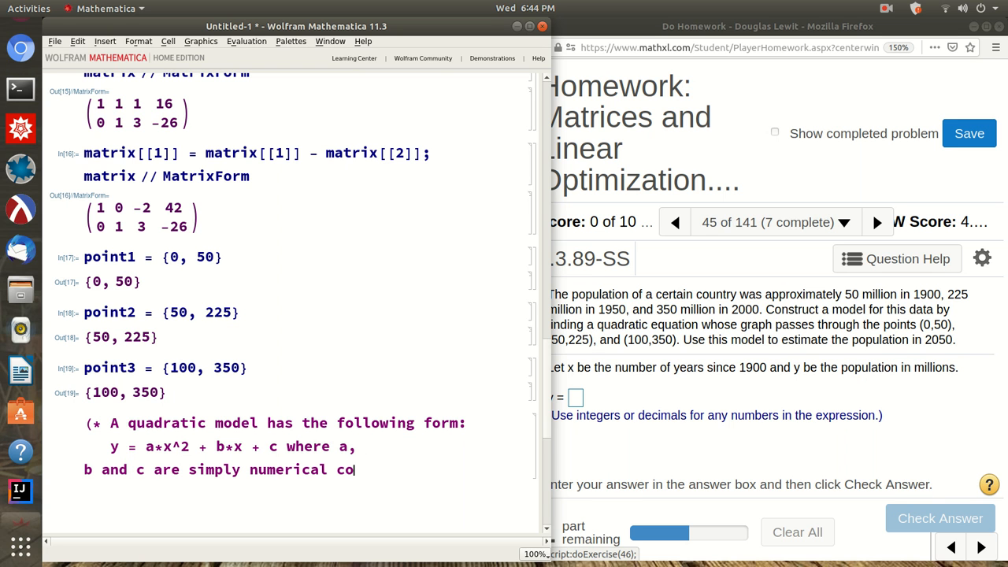
pyautogui.write('nstants. *)')
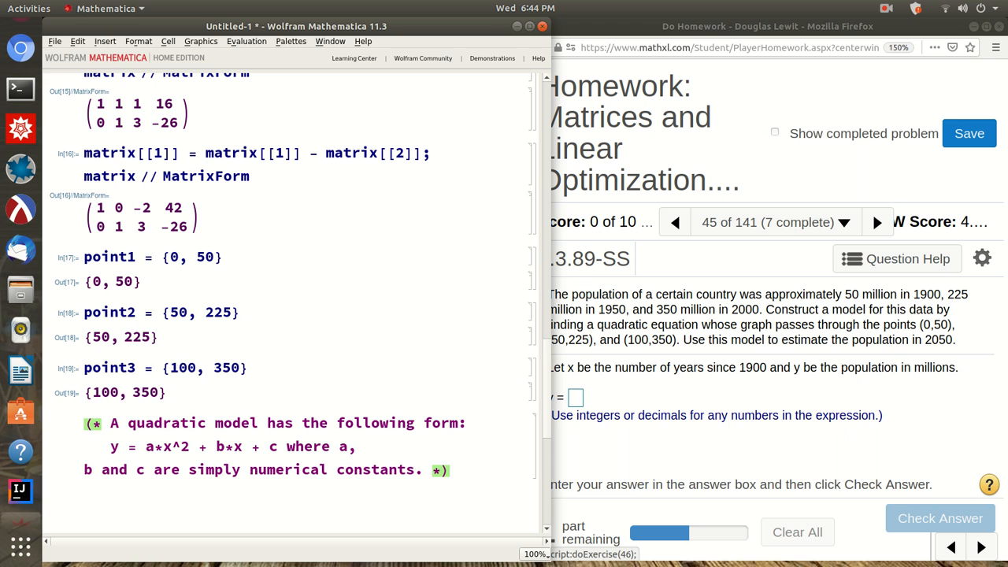
pyautogui.hotkey('shift', 'Return')
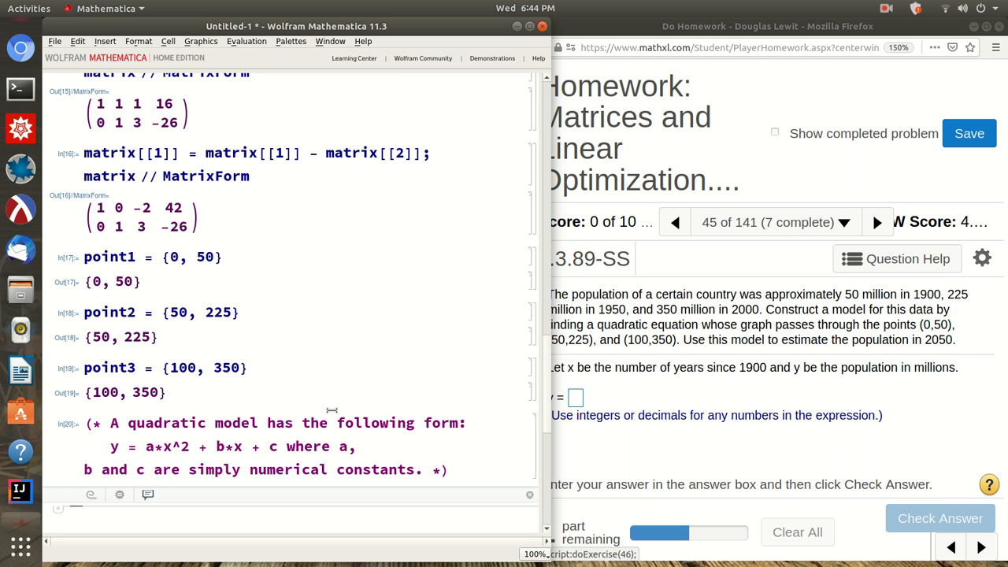
# - Clear the stored value of the matrix variable with Clear[matrix] below the comment
pyautogui.scroll(-3, 331, 410)
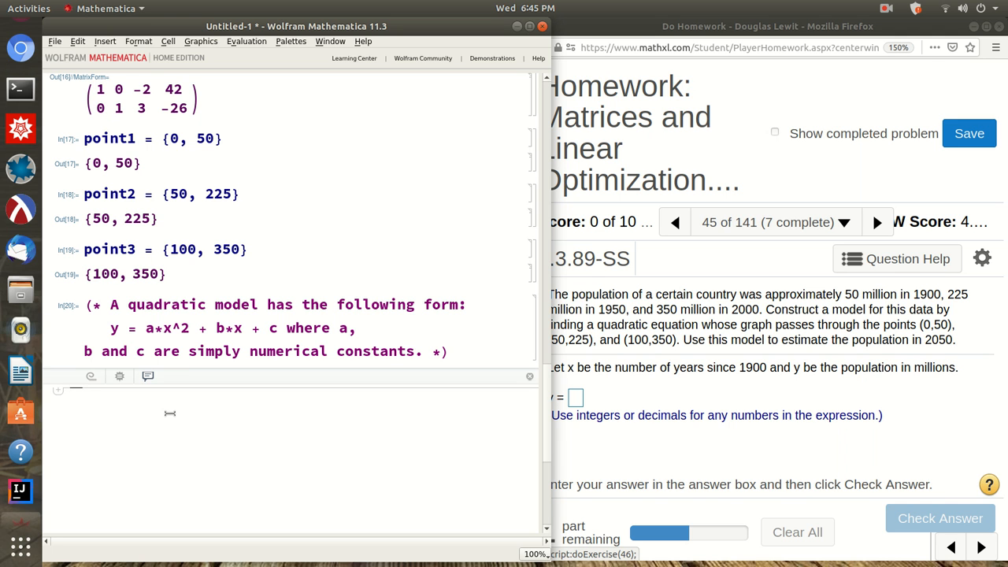
pyautogui.write('{')
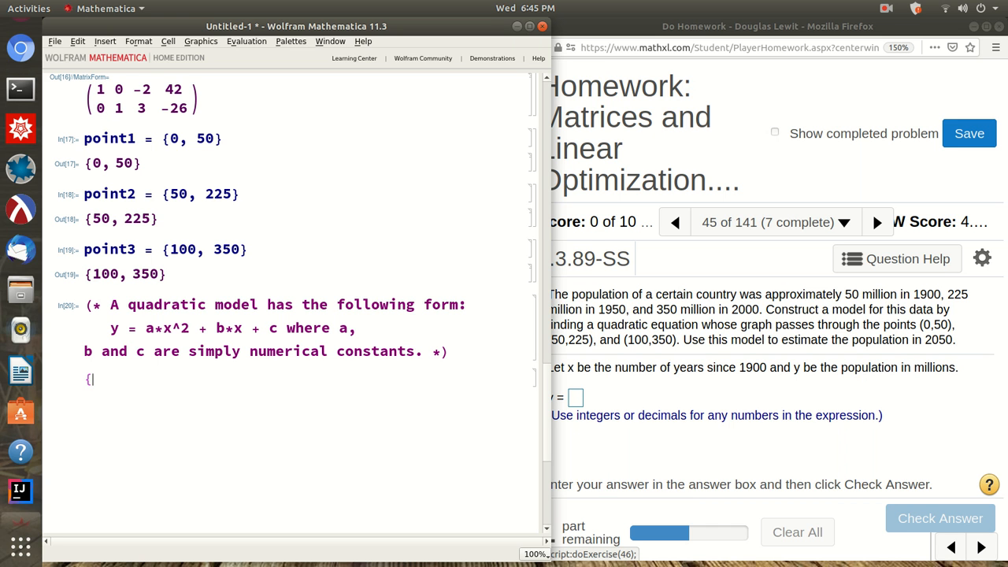
pyautogui.press('BackSpace')
pyautogui.write('m')
pyautogui.press('BackSpace')
pyautogui.write('Clear[matrix')
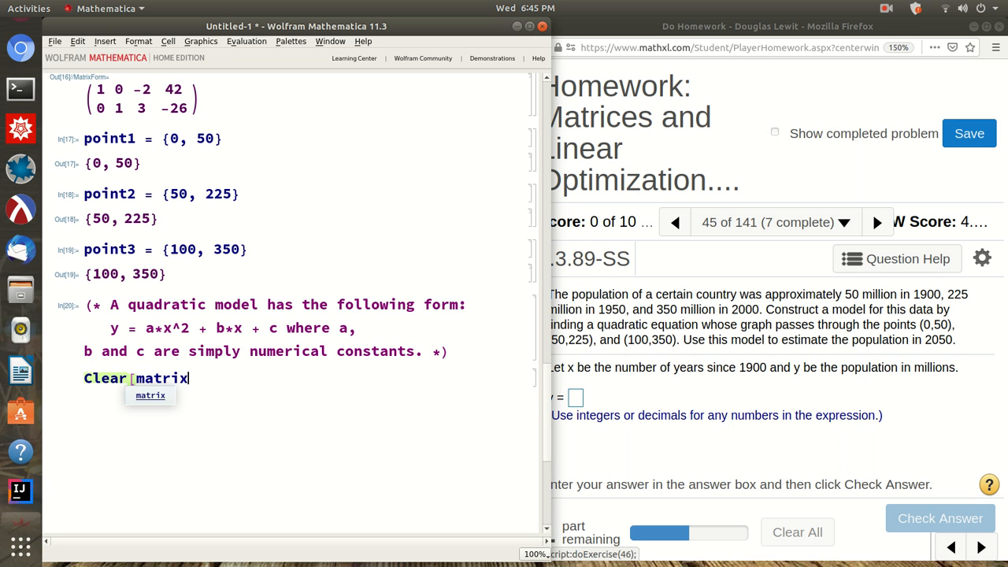
pyautogui.hotkey('shift', 'Return')
# - Begin a new matrix definition with {0, 0, 1, 50} as its first row, based on point1
pyautogui.write('matri')
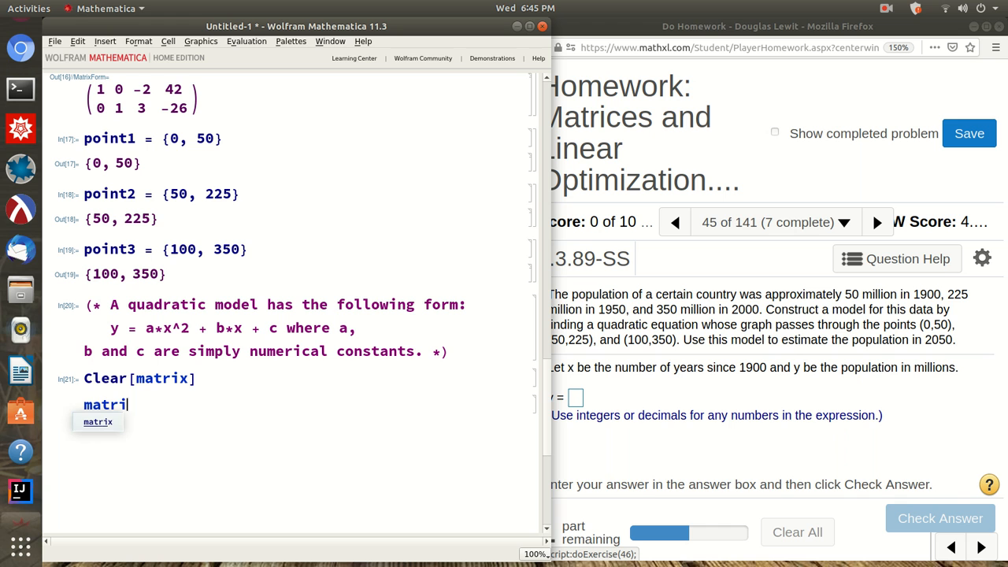
pyautogui.write('x = {{')
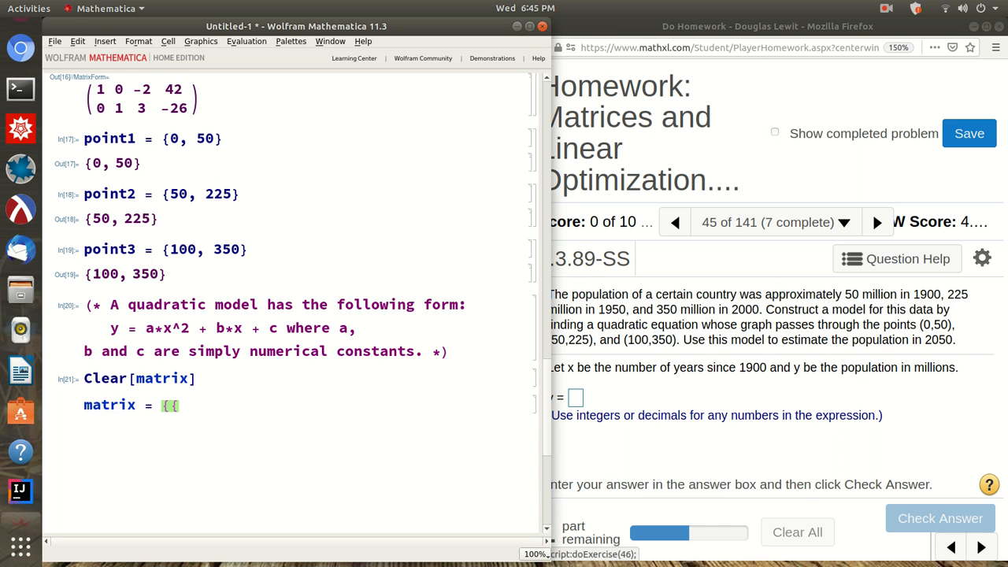
pyautogui.moveTo(224, 139); pyautogui.dragTo(161, 136)
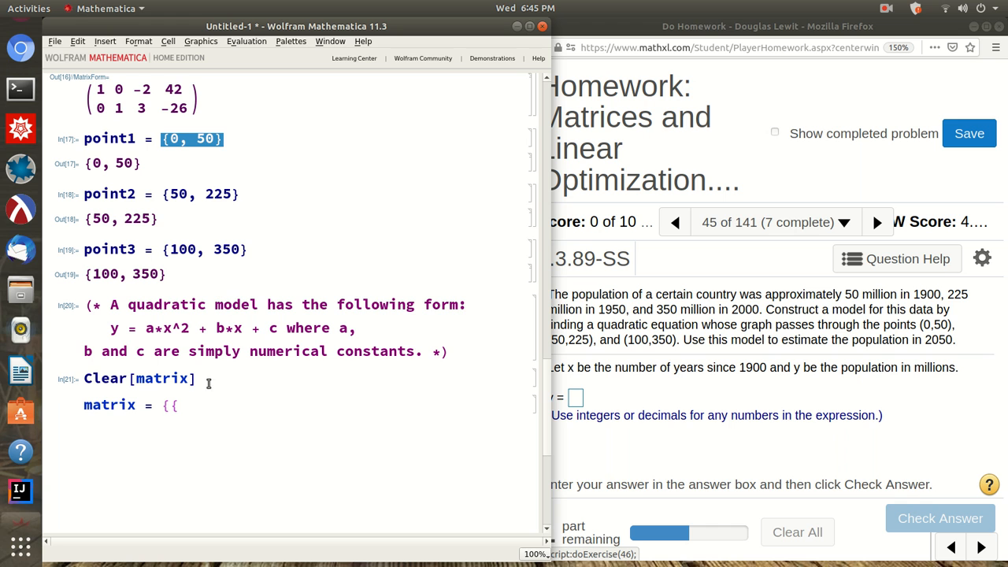
pyautogui.click(186, 406)
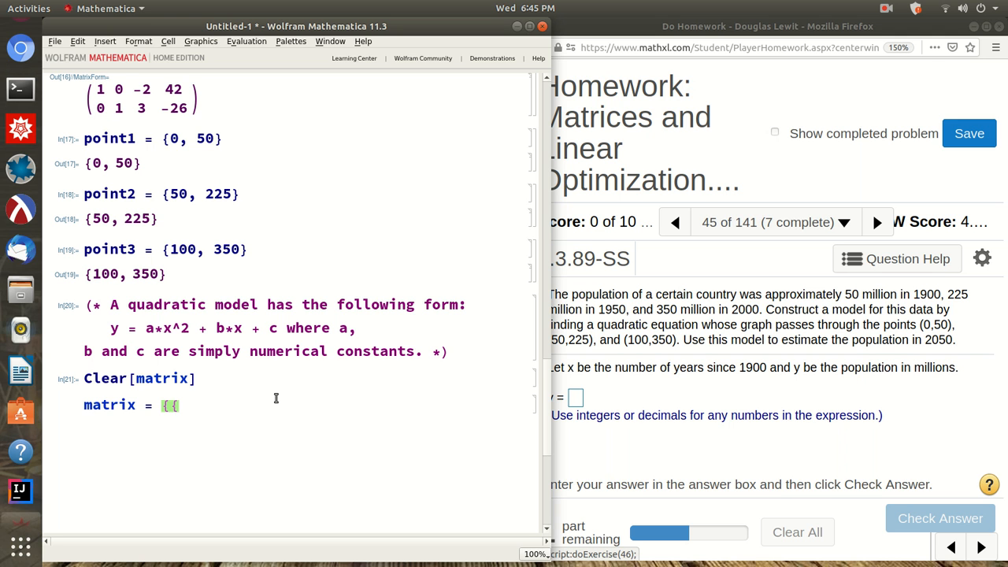
pyautogui.write('0, 0, 1, 50}, {')
# - Enter {50^2, 50, 1, 225} as the matrix's second row, based on point2
pyautogui.moveTo(160, 219); pyautogui.dragTo(87, 220)
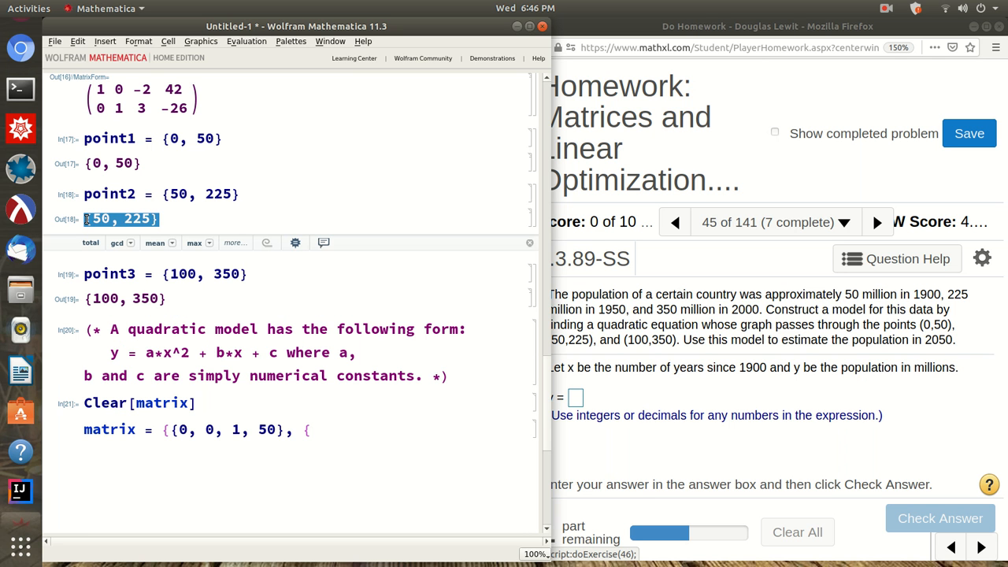
pyautogui.click(160, 219)
pyautogui.click(338, 432)
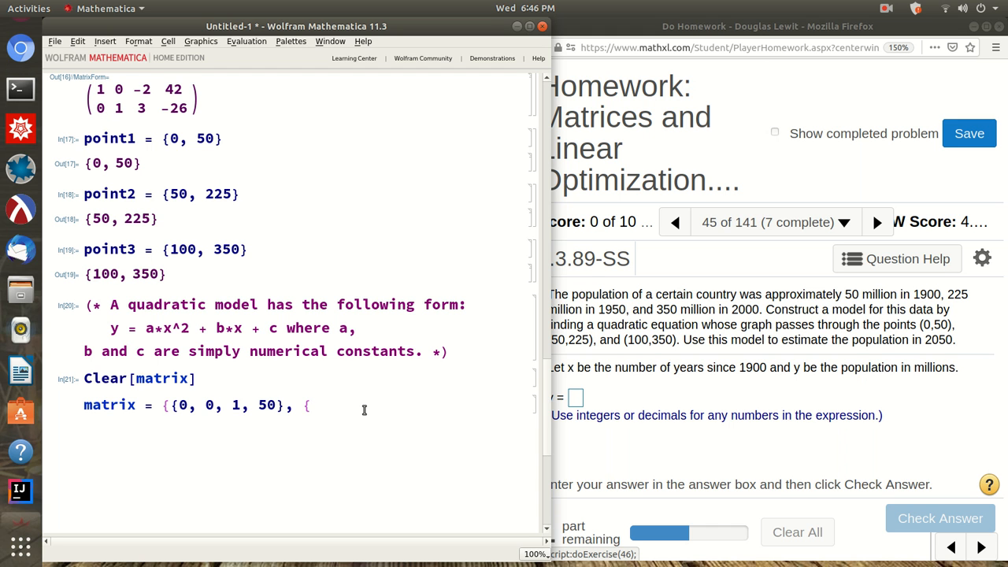
pyautogui.write('50^2, 6')
pyautogui.press('BackSpace')
pyautogui.write('50, 1, 226')
pyautogui.press('BackSpace')
pyautogui.write('5},')
# - Enter {100^2, 100, 1, 350} on a new line as the third row and evaluate the matrix definition
pyautogui.press('Return')
pyautogui.write('{')
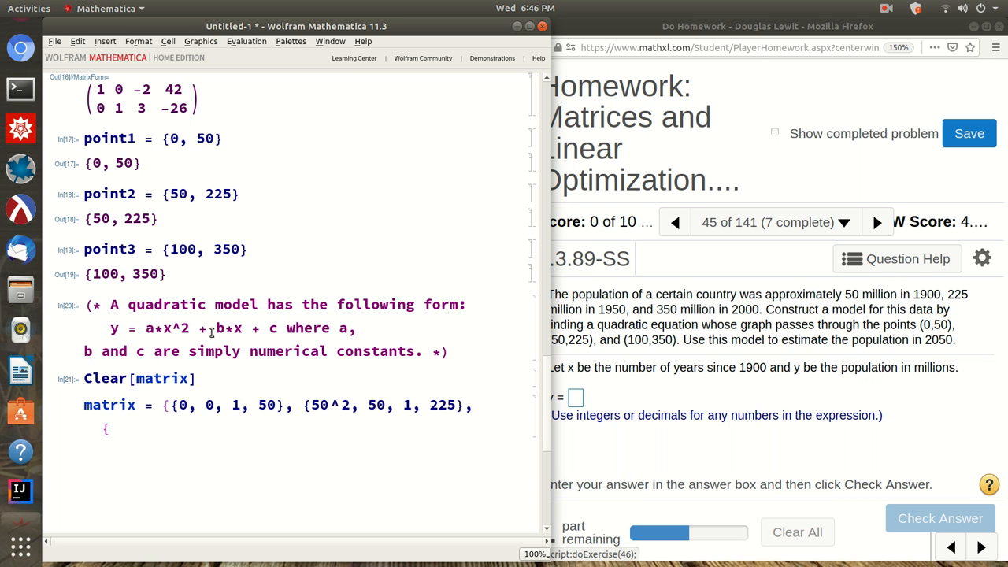
pyautogui.write('100^2, 100')
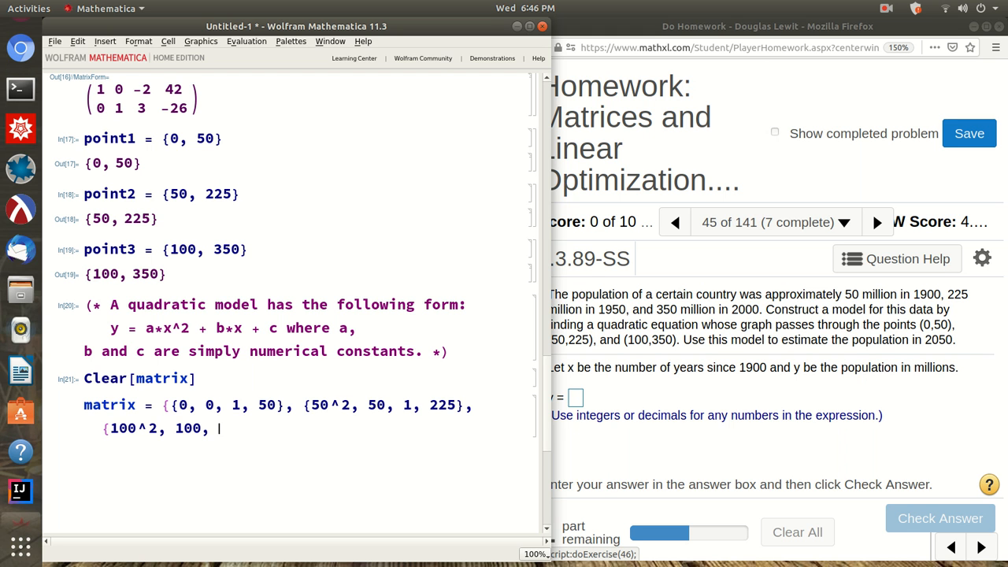
pyautogui.write(', 1, 350}}')
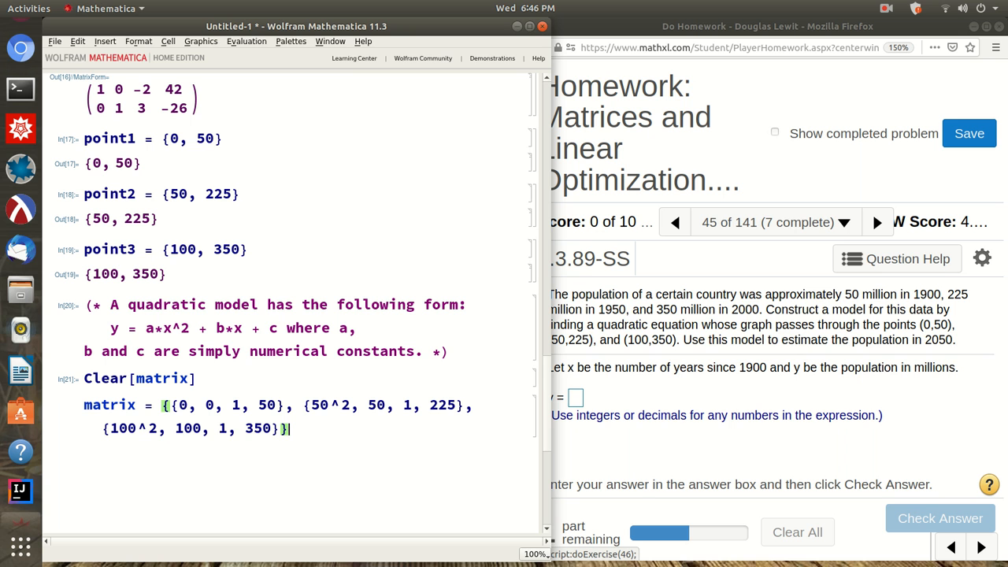
pyautogui.hotkey('shift', 'Return')
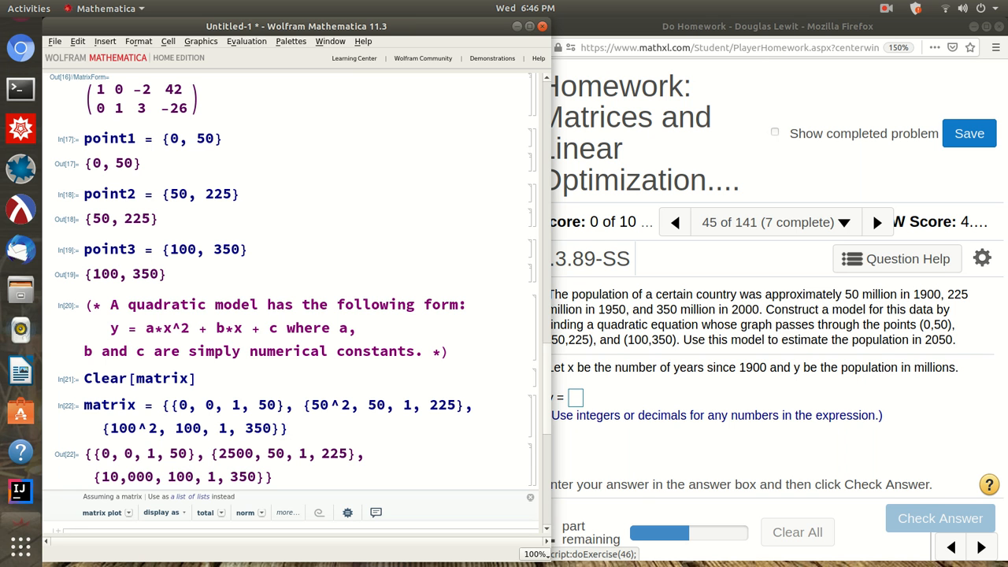
# - Display the new augmented matrix with MatrixForm and highlight its first-row, first-column entry
pyautogui.write('mat')
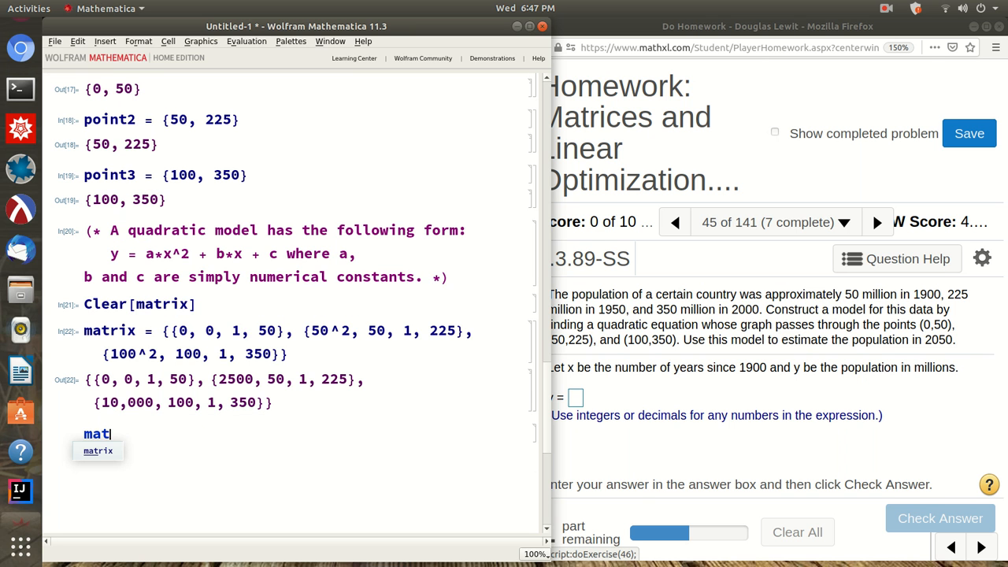
pyautogui.write('rix //')
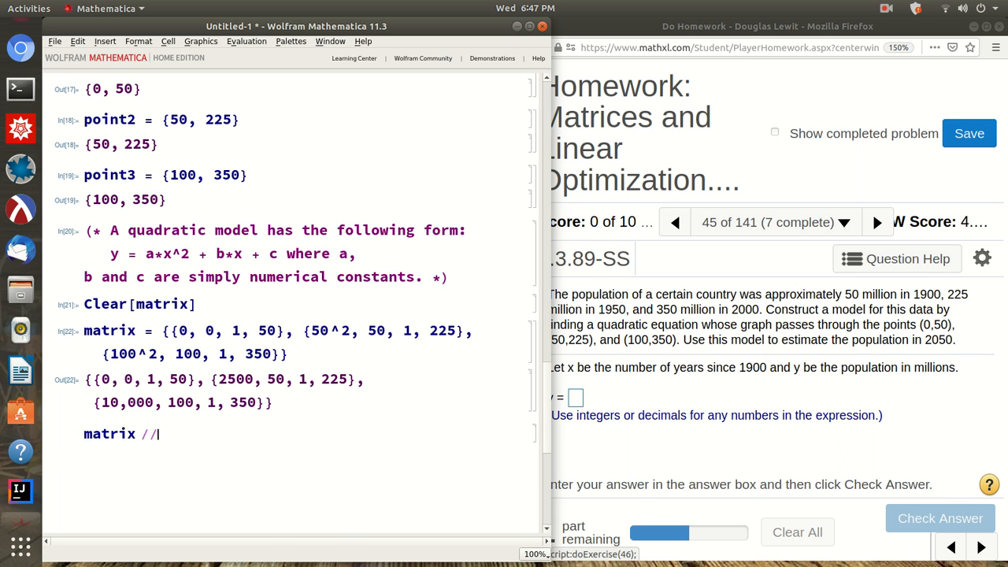
pyautogui.write(' MatrixForm')
pyautogui.hotkey('shift', 'Return')
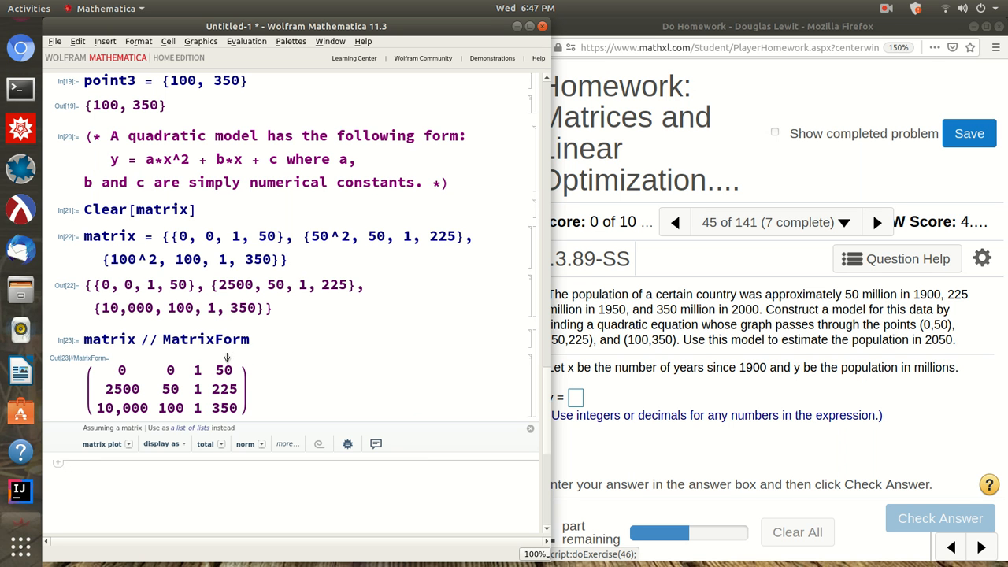
pyautogui.click(126, 370)
pyautogui.doubleClick(122, 370)
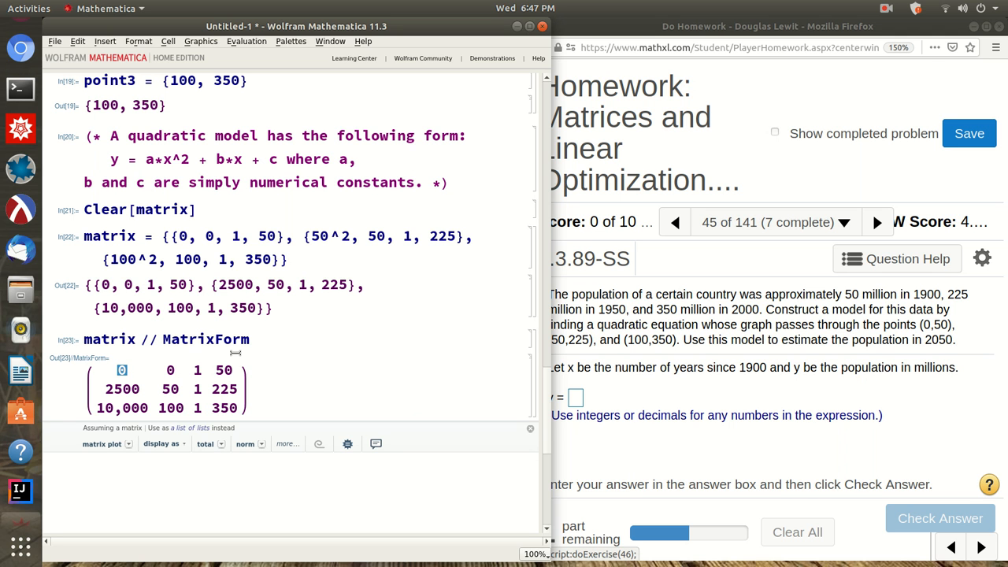
# - Enter the swap of the matrix's first two rows as matrix[[{1, 2}]] = matrix[[{2, 1}]]; in a new cell
pyautogui.click(174, 465)
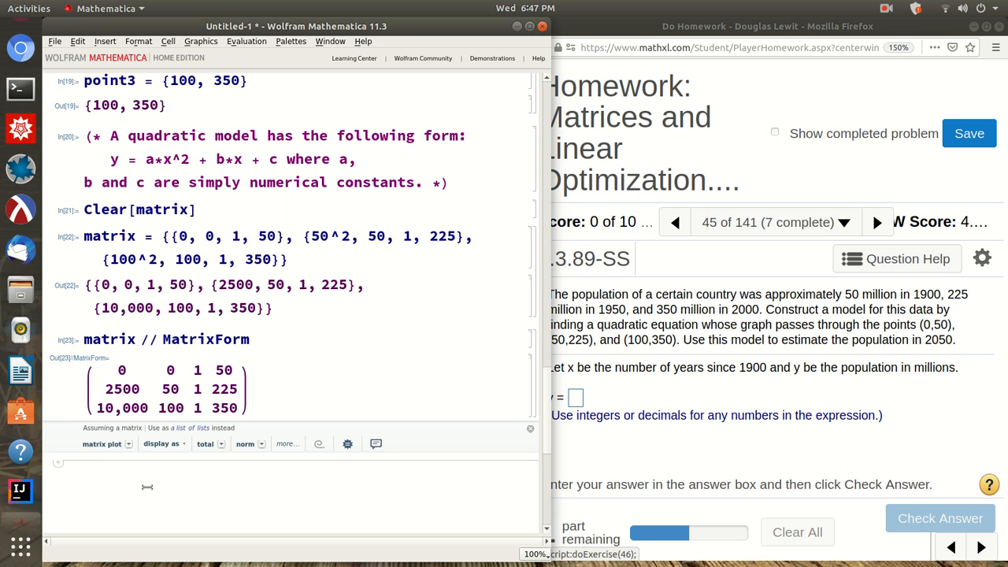
pyautogui.write('mat')
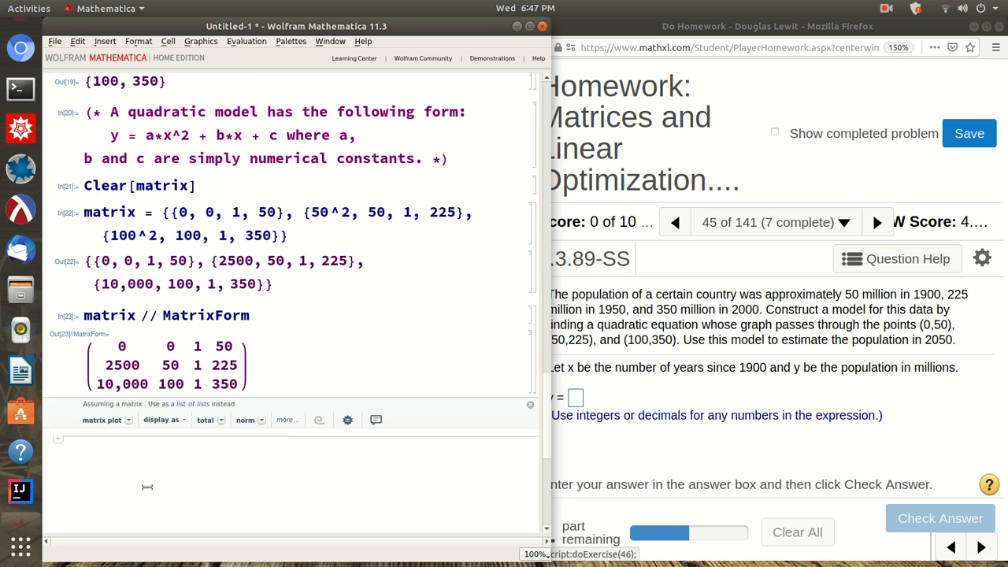
pyautogui.write('rix[[1]]')
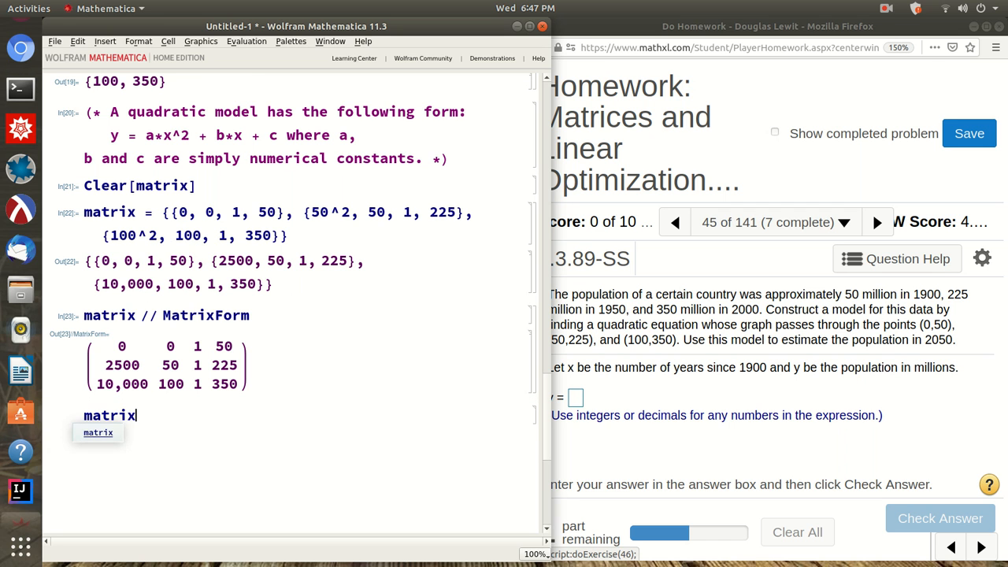
pyautogui.press('BackSpace')
pyautogui.press('BackSpace')
pyautogui.press('BackSpace')
pyautogui.write('{')
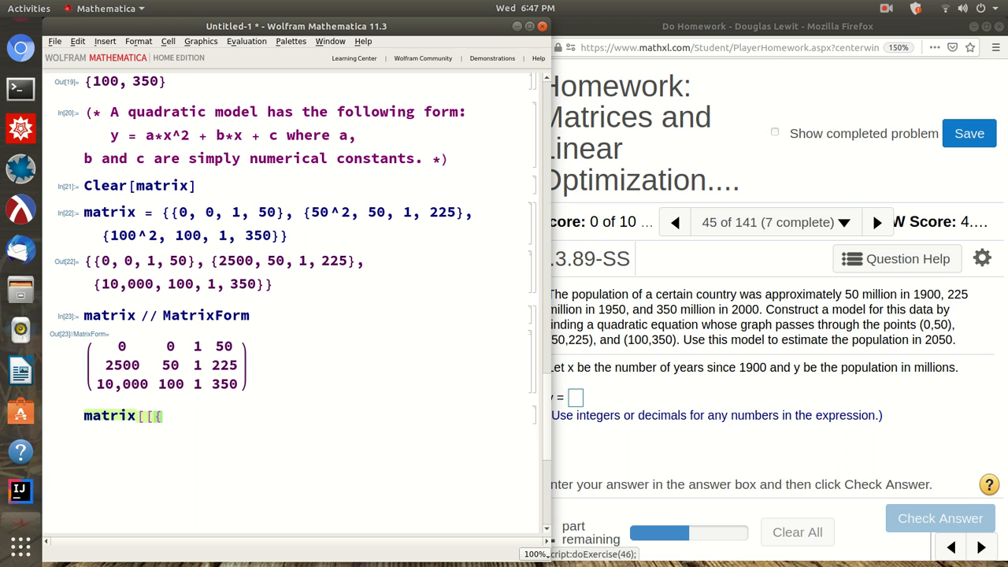
pyautogui.write('1, 2}]] = matrix[[{2, 1}]]; ')
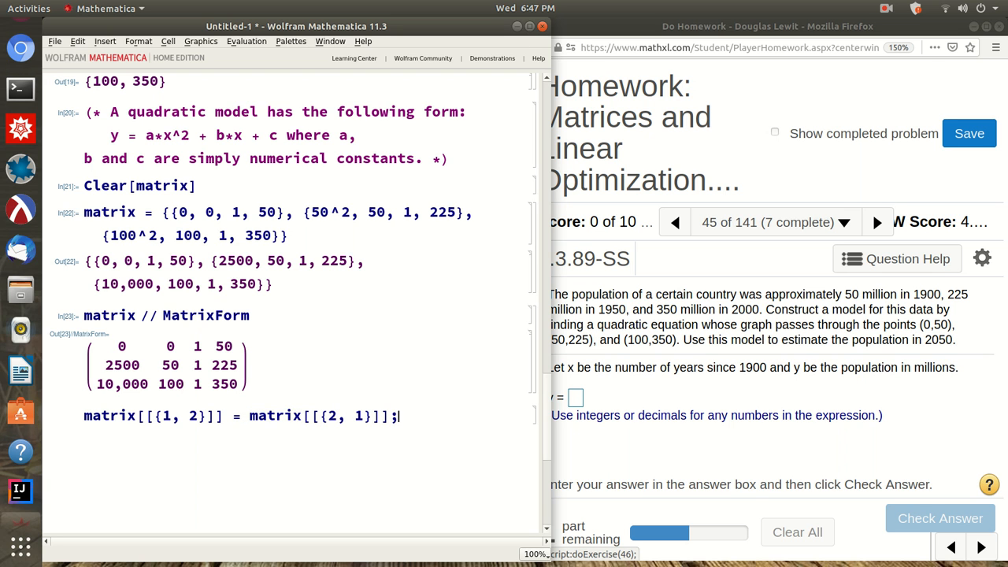
# - Add matrix // MatrixForm to the row swap, evaluate the cell, and highlight the first-row, first-column entry of the output
pyautogui.write('matrix // Mat')
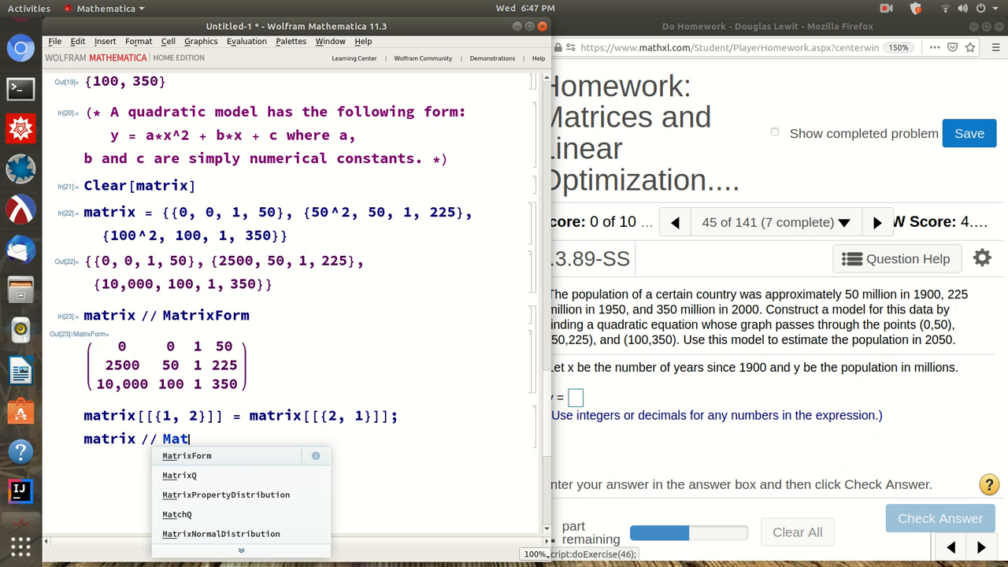
pyautogui.write('rixForm')
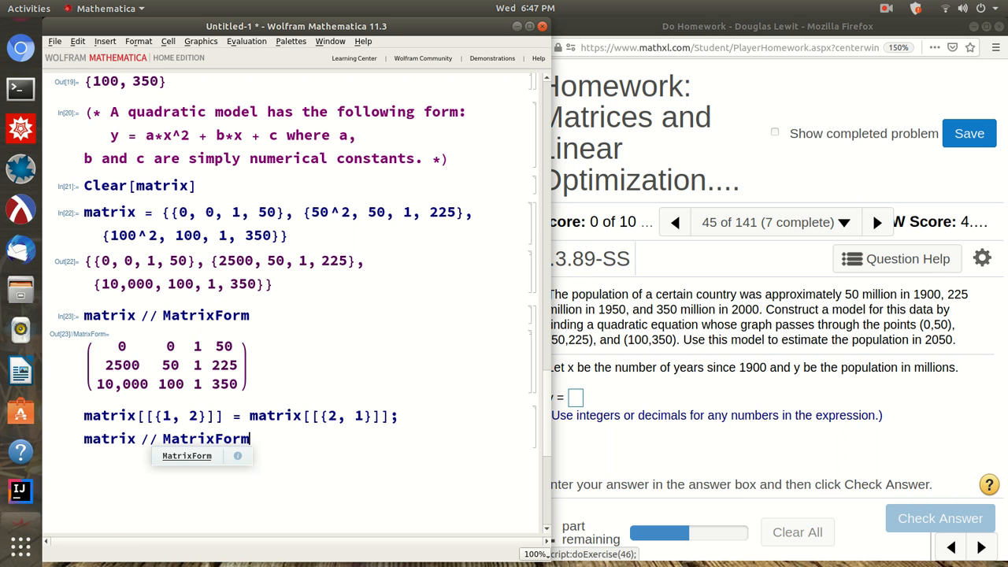
pyautogui.hotkey('shift', 'Return')
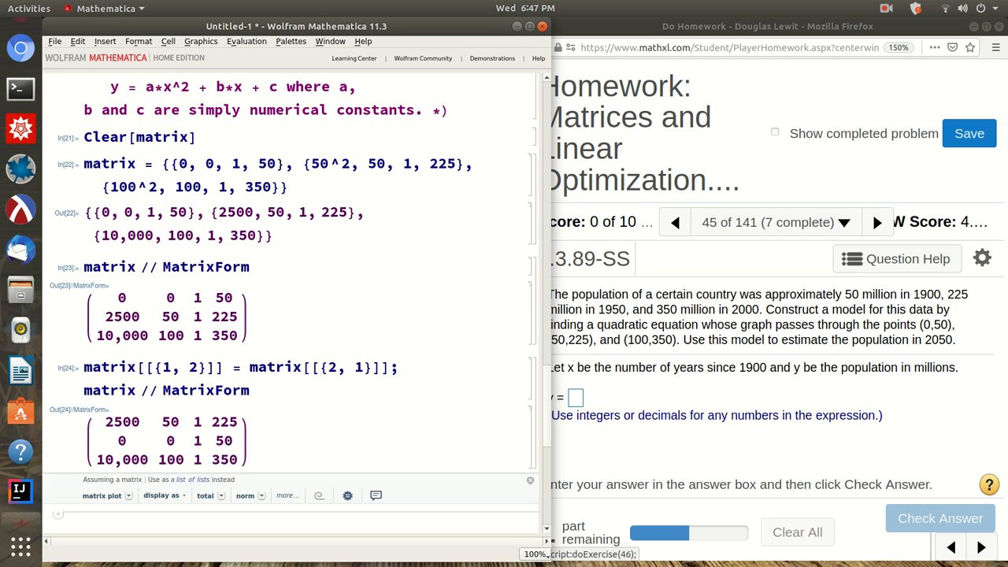
pyautogui.scroll(-1, 128, 482)
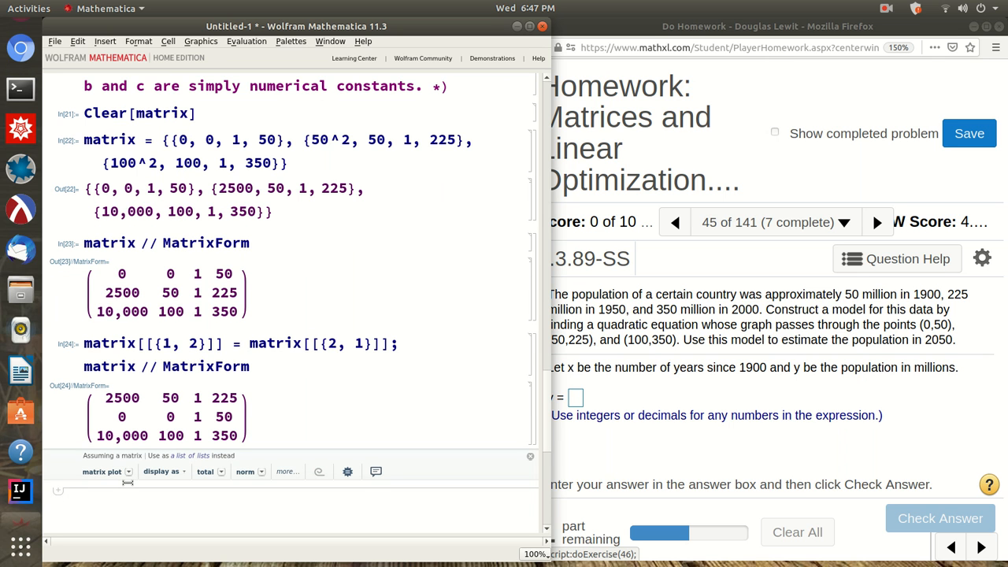
pyautogui.moveTo(141, 398); pyautogui.dragTo(99, 398)
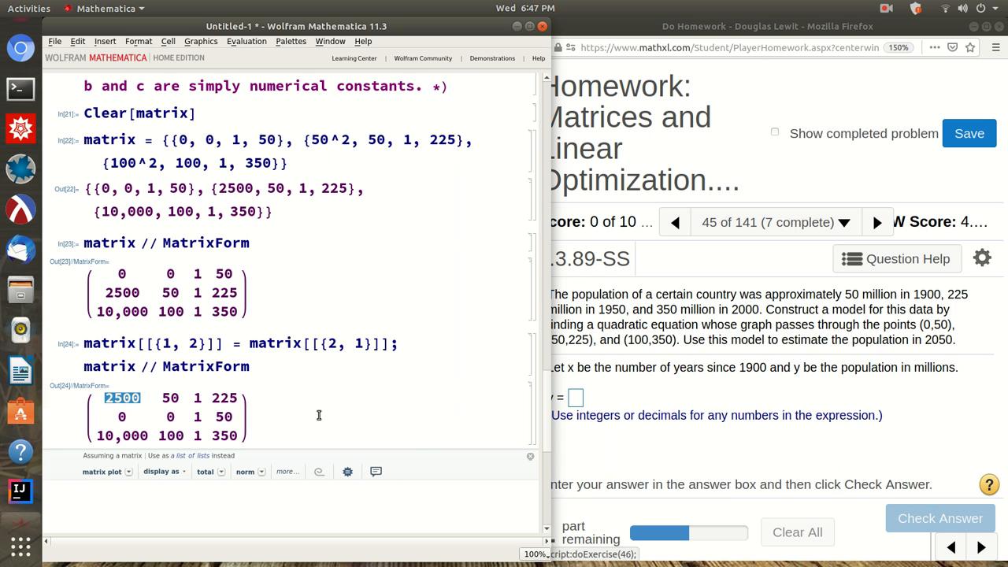
# - Enter matrix[[1]] = 1/2500*matrix[[1]]; in a new cell to scale the first row
pyautogui.scroll(-3, 318, 415)
pyautogui.click(117, 439)
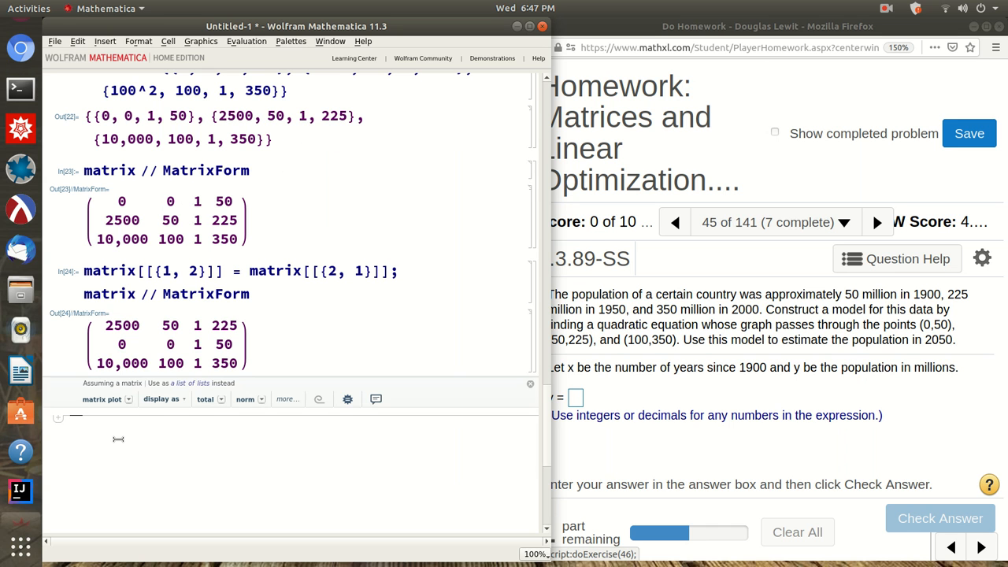
pyautogui.write('matrix[[')
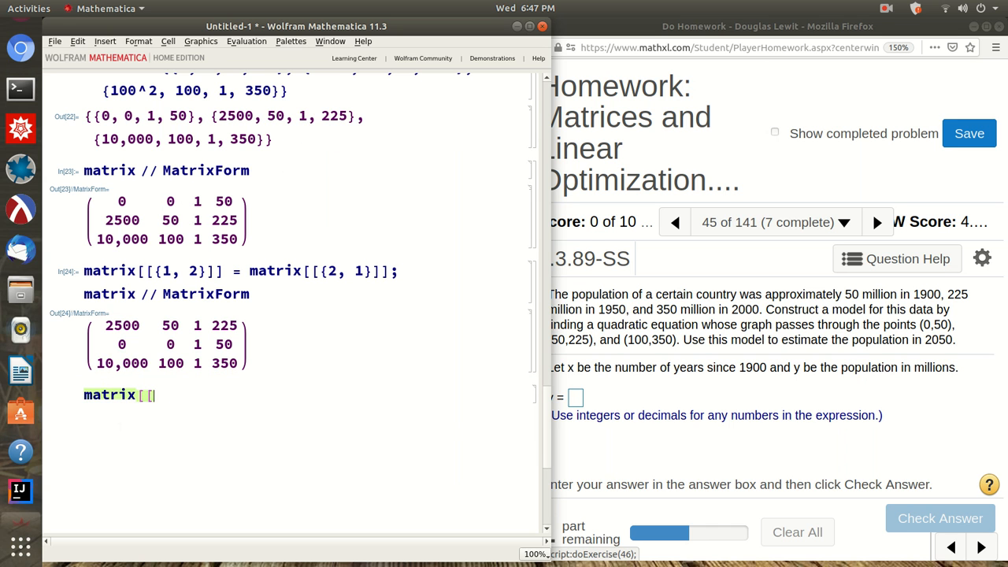
pyautogui.write('1]]=1/25')
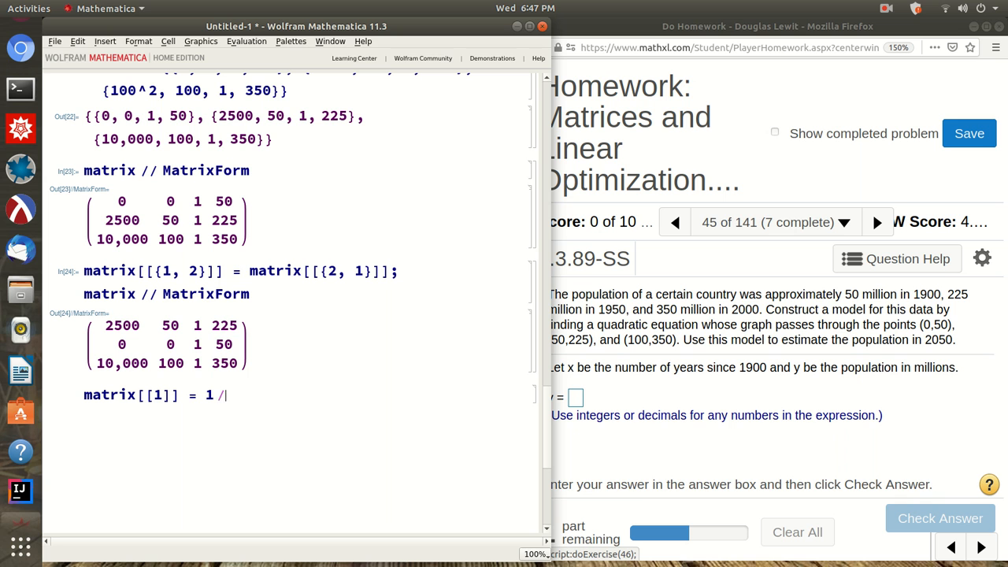
pyautogui.write('00*matrix[[')
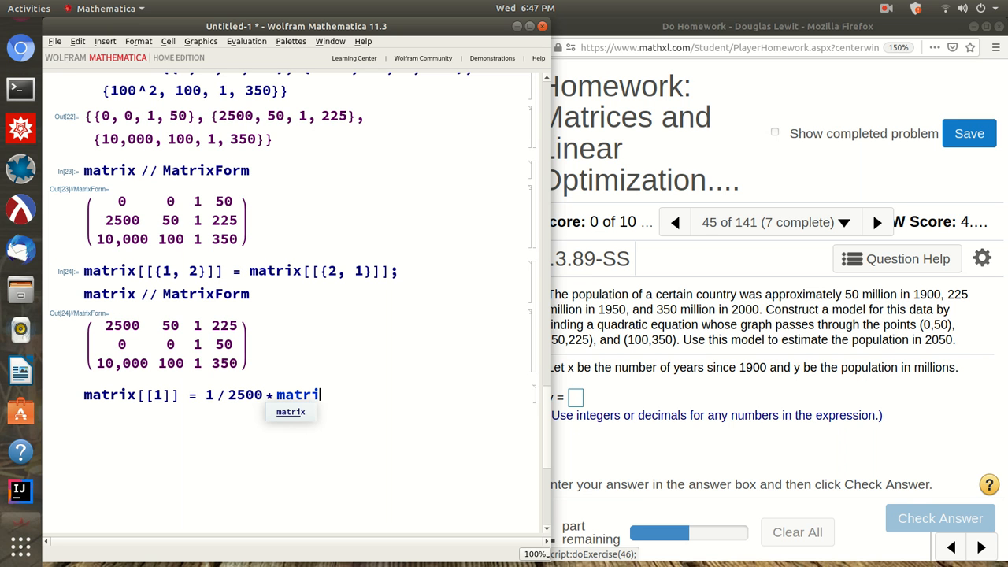
pyautogui.write('1]]; matr')
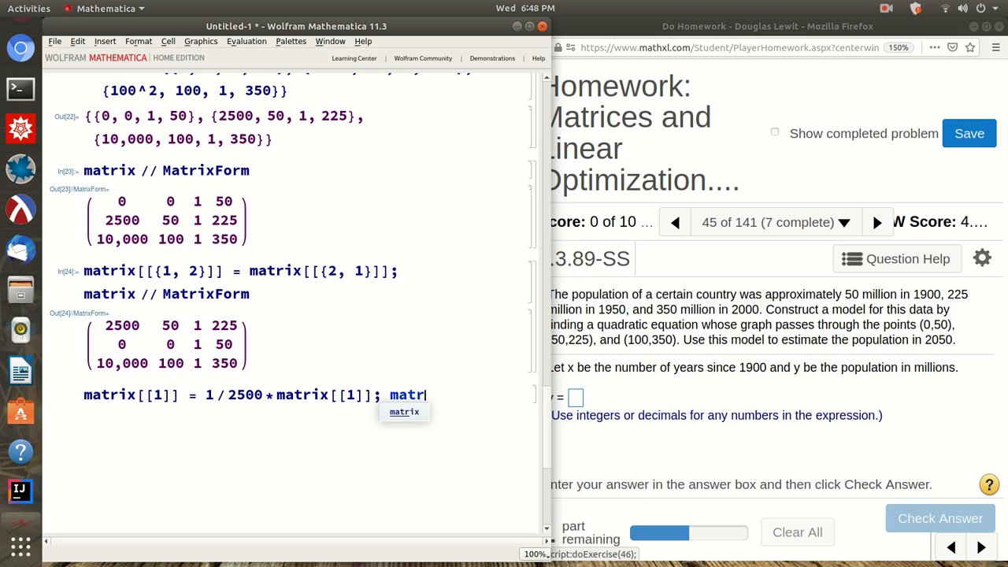
# - Complete the row-scaling cell with matrix // MatrixForm and evaluate it
pyautogui.write('ixF')
pyautogui.press('BackSpace')
pyautogui.write('//')
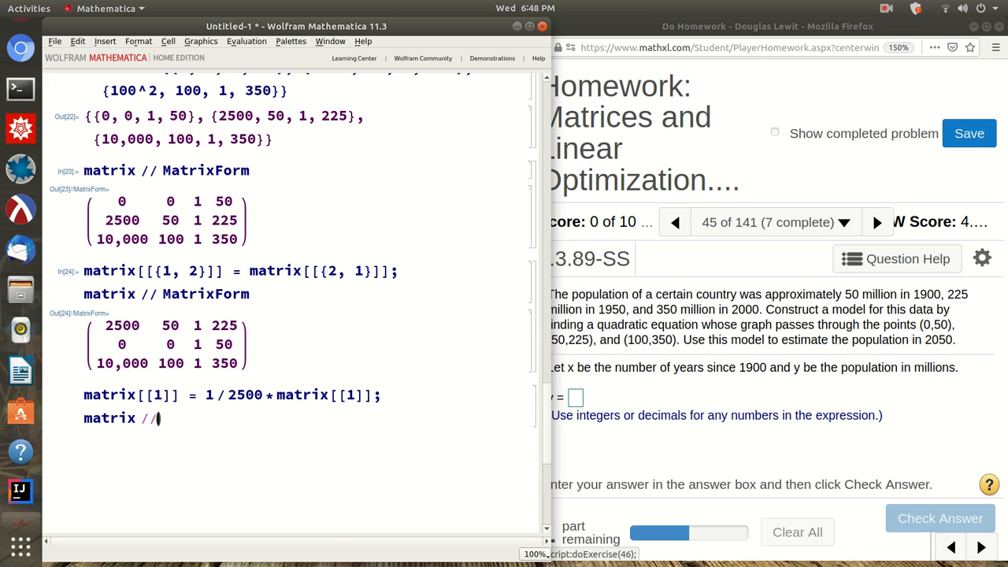
pyautogui.write(' MatrixForm')
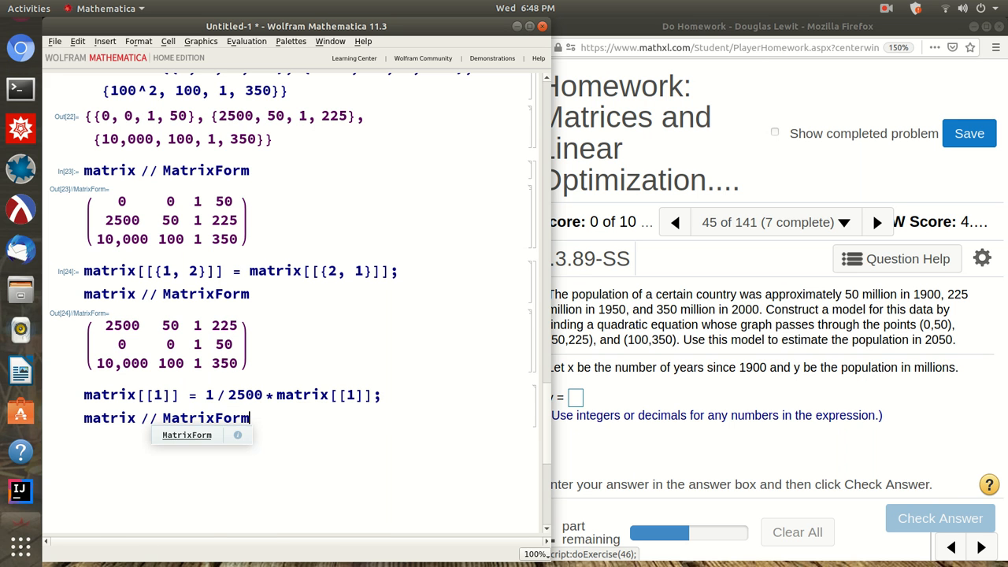
pyautogui.hotkey('shift', 'Return')
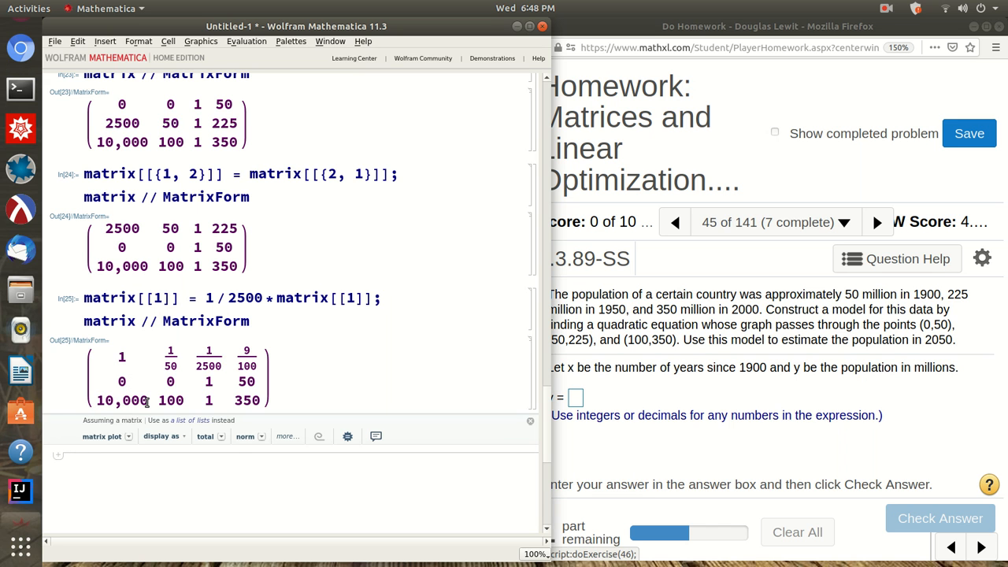
# - Highlight the first column, then enter matrix[[3]] = matrix[[3]] - 10,000*matrix[[1]] in a new cell to eliminate the third row's leading entry
pyautogui.moveTo(139, 397); pyautogui.dragTo(110, 363)
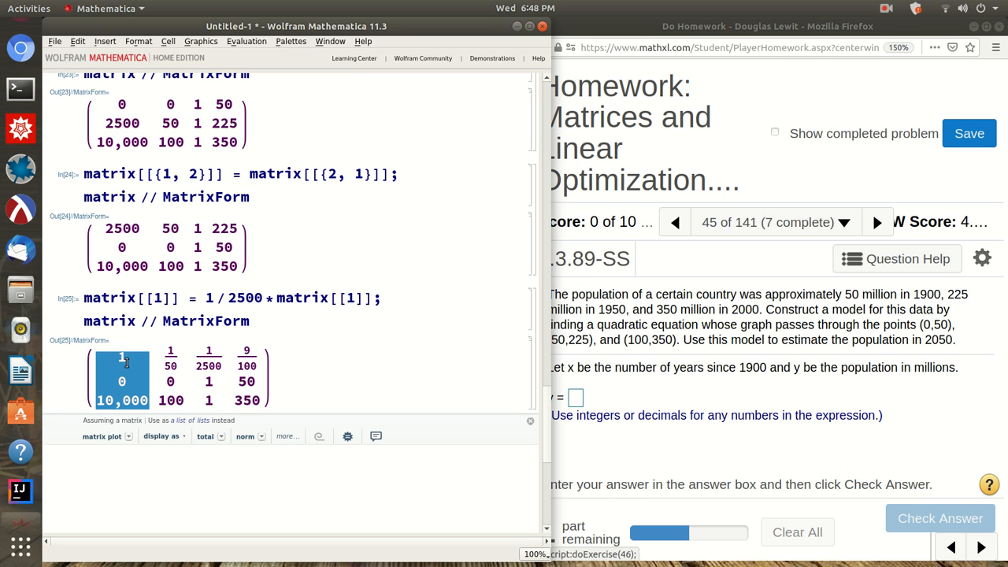
pyautogui.click(117, 460)
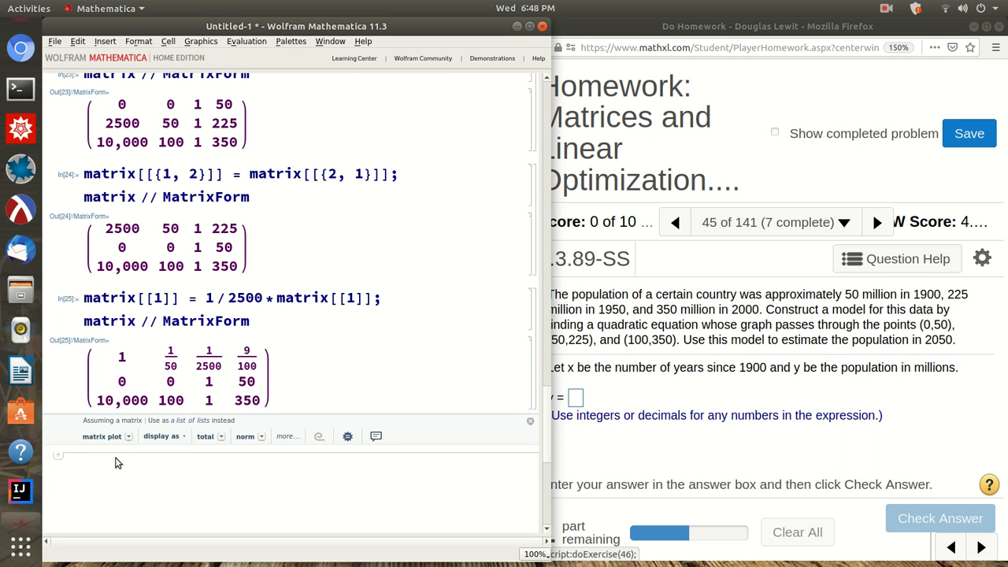
pyautogui.write('matrix[[3]]')
pyautogui.write(']')
pyautogui.write(' = matrix')
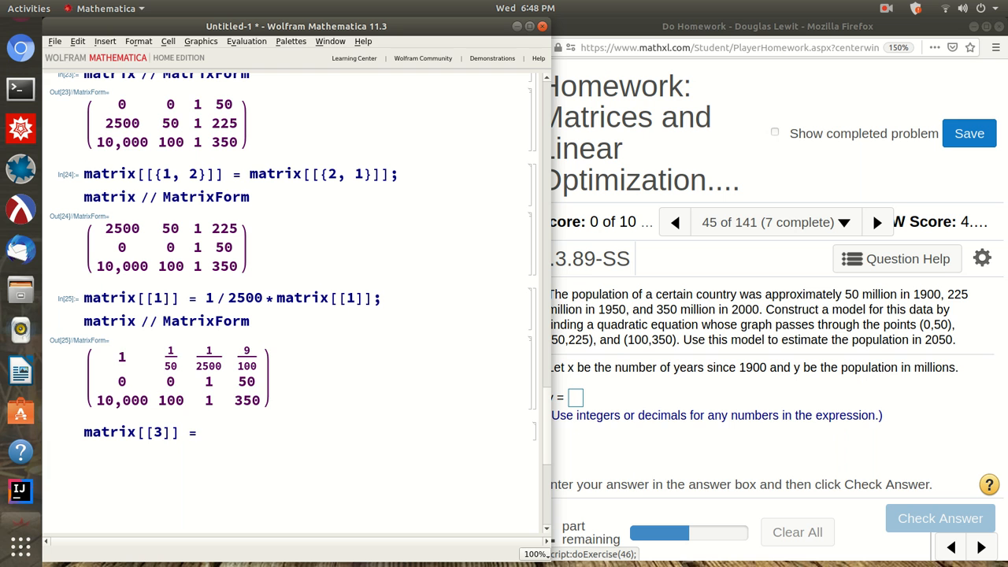
pyautogui.write('[[3]] - 100')
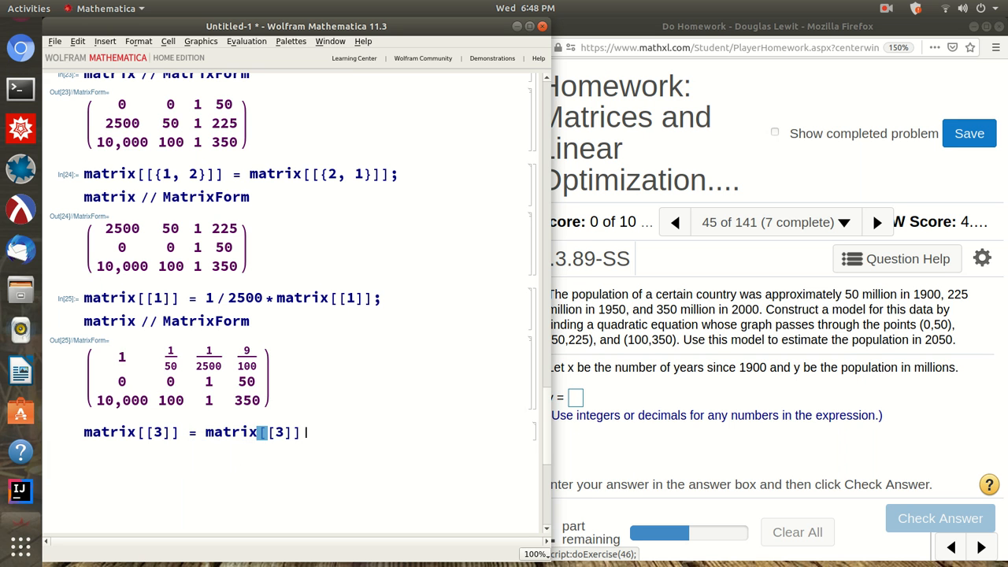
pyautogui.write('000')
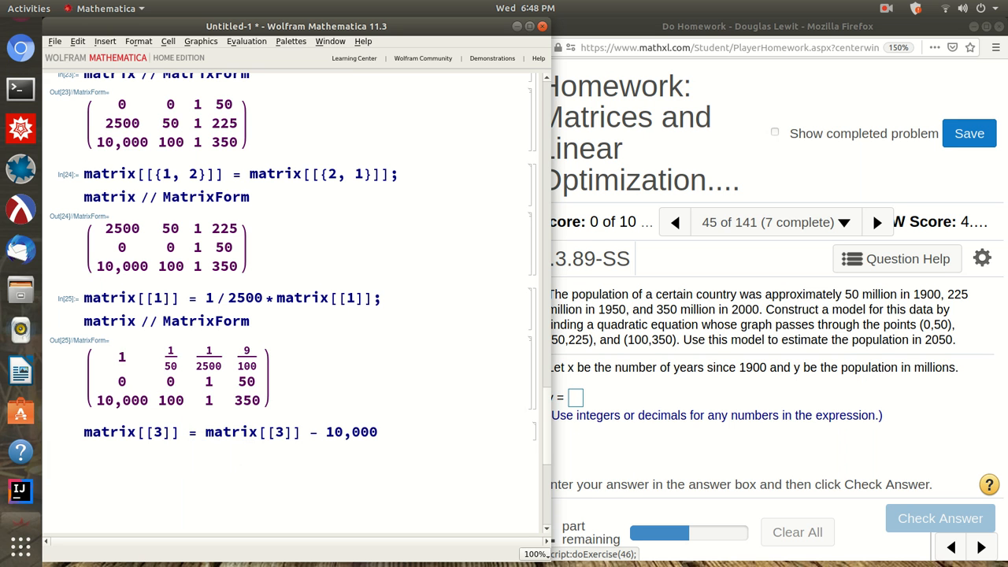
pyautogui.write('*matrix[[1]]')
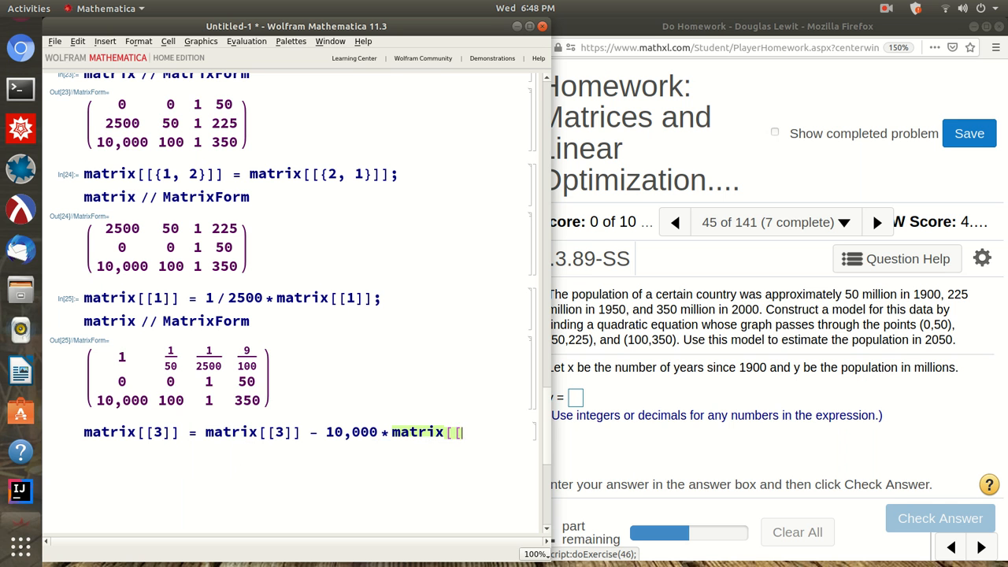
# - End the third-row operation with a semicolon, add matrix // MatrixForm on a new line, and evaluate the cell
pyautogui.write(';')
pyautogui.press('Return')
pyautogui.write('matr')
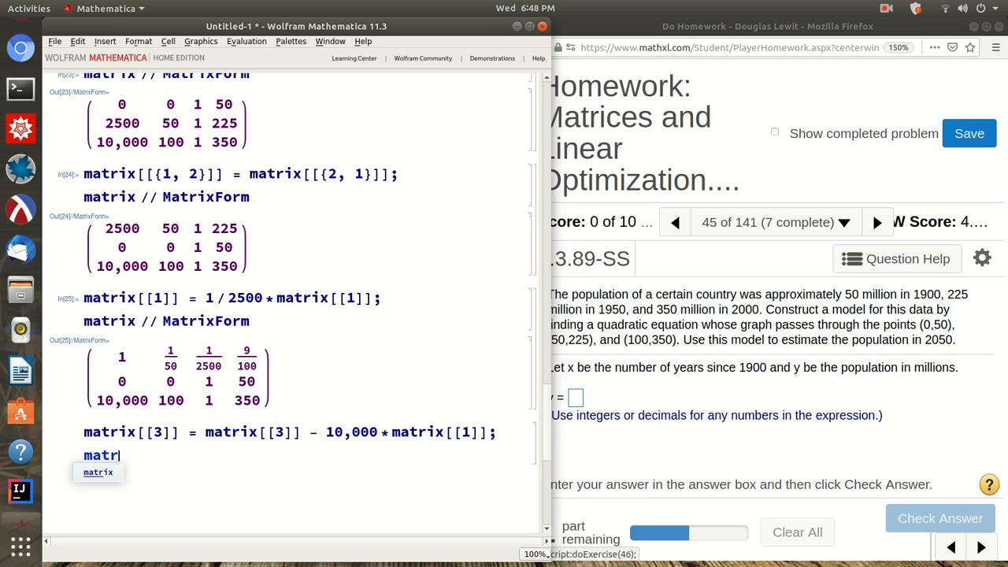
pyautogui.write('ix // MatrixForm')
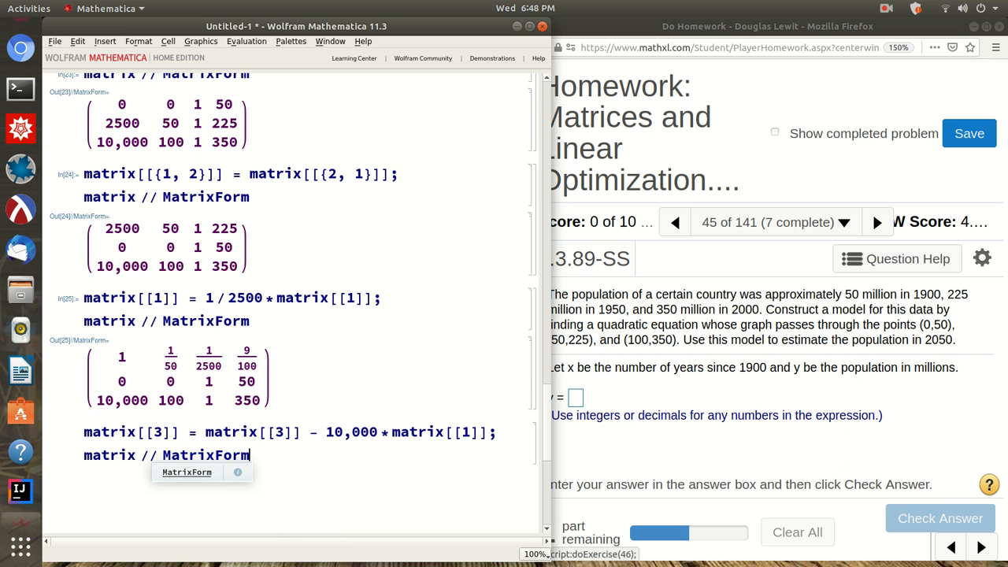
pyautogui.hotkey('shift', 'Return')
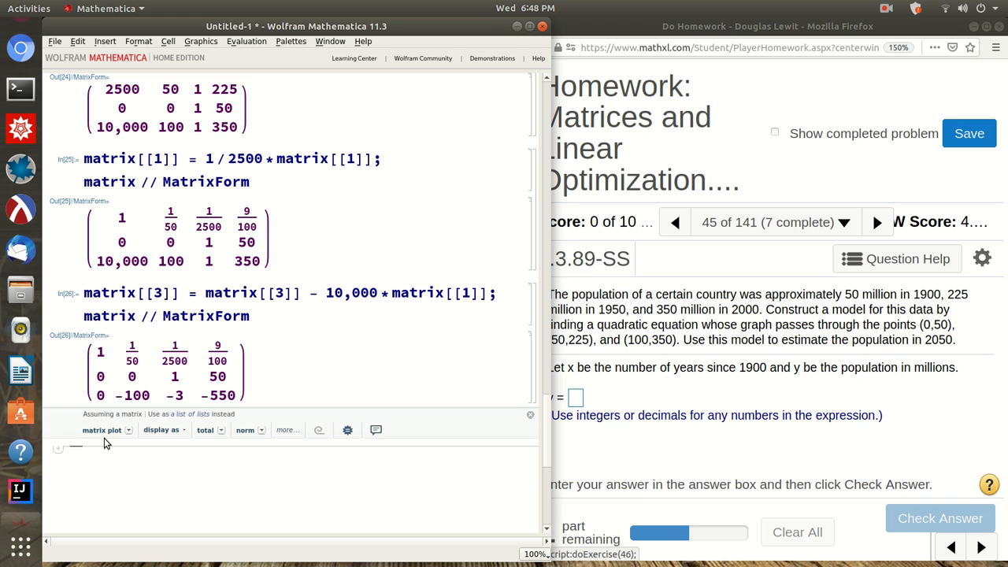
pyautogui.doubleClick(134, 377)
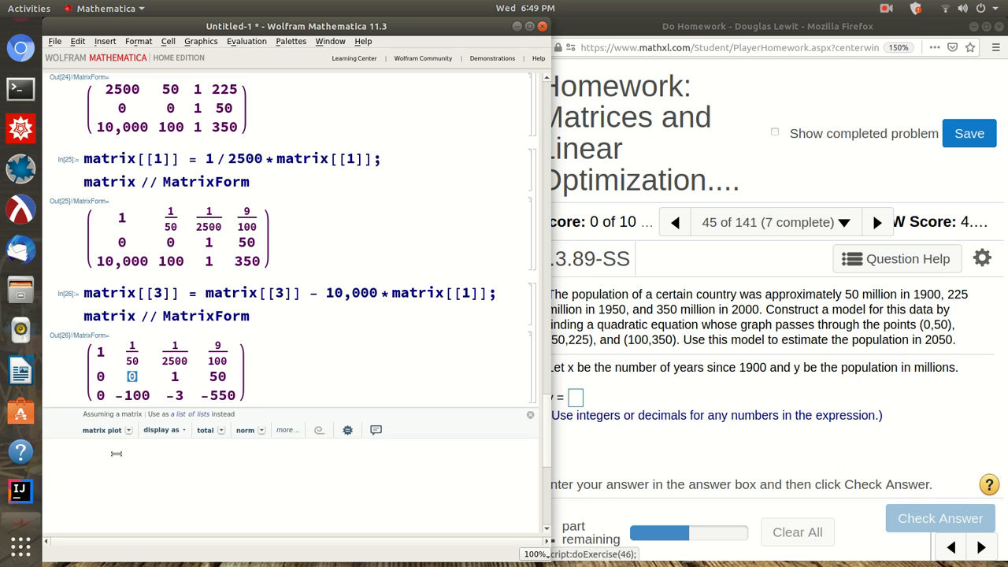
pyautogui.write('matri')
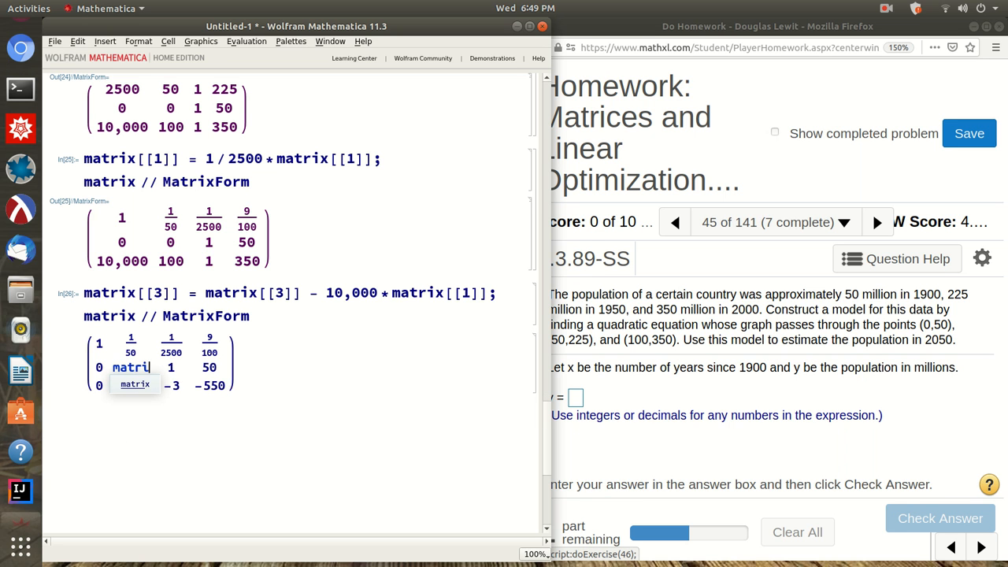
pyautogui.press('BackSpace')
pyautogui.press('BackSpace')
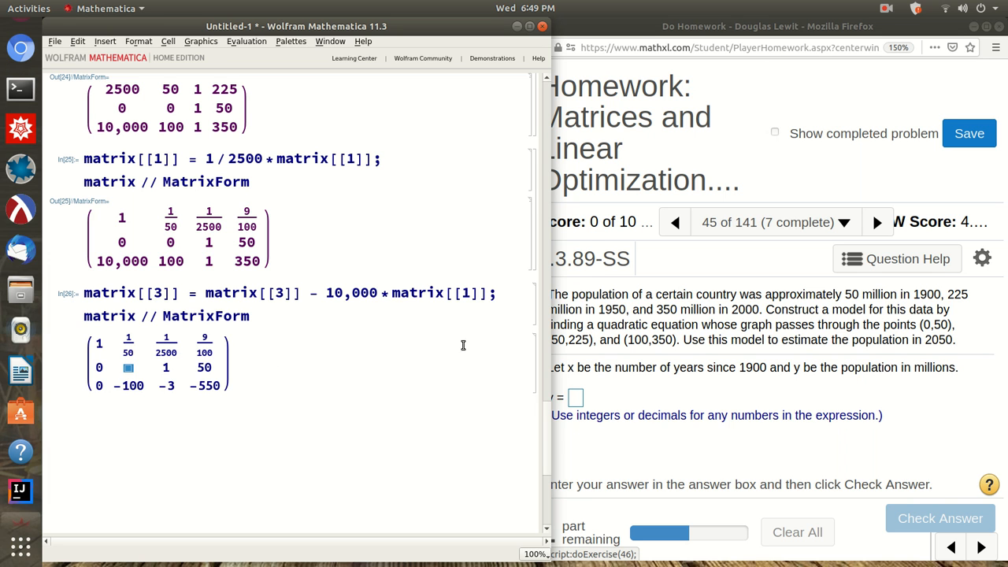
# - Delete the altered output matrix, and remove the MatrixForm line and the semicolon from the third-row operation
pyautogui.click(540, 367)
pyautogui.press('Delete')
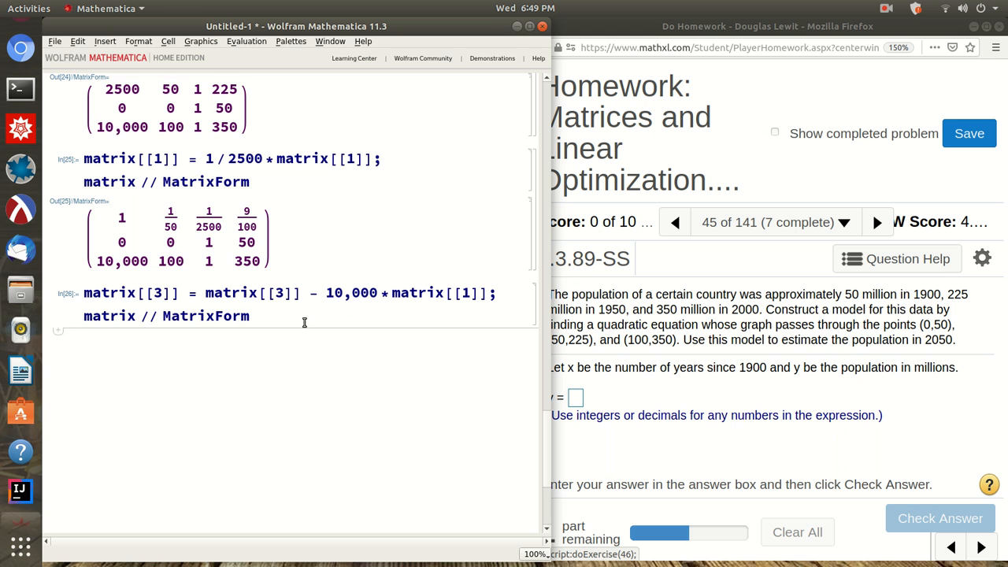
pyautogui.moveTo(282, 316); pyautogui.dragTo(82, 319)
pyautogui.press('BackSpace')
pyautogui.press('BackSpace')
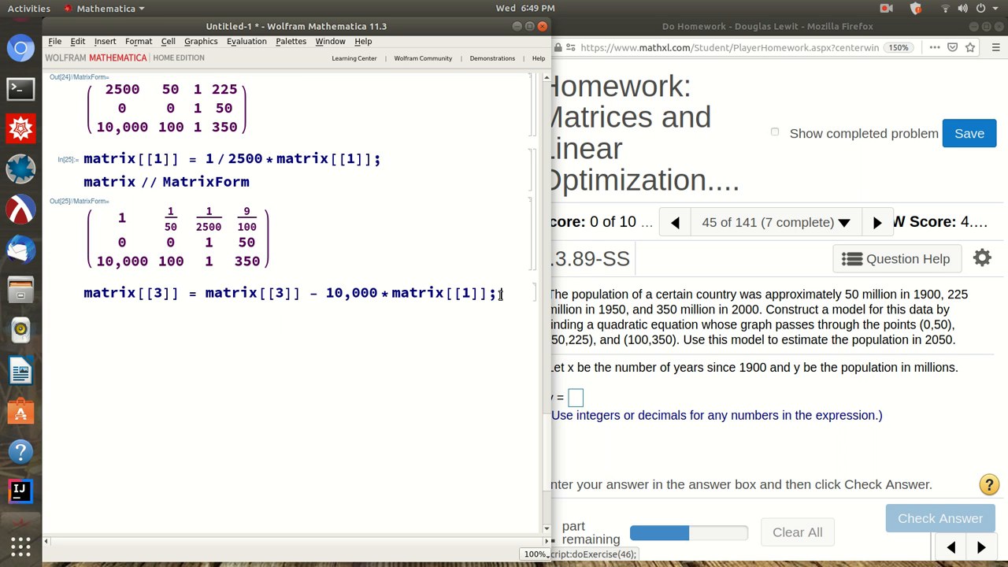
pyautogui.press('BackSpace')
# - Enter matrix // MatrixForm in a separate cell below the third-row operation
pyautogui.click(129, 320)
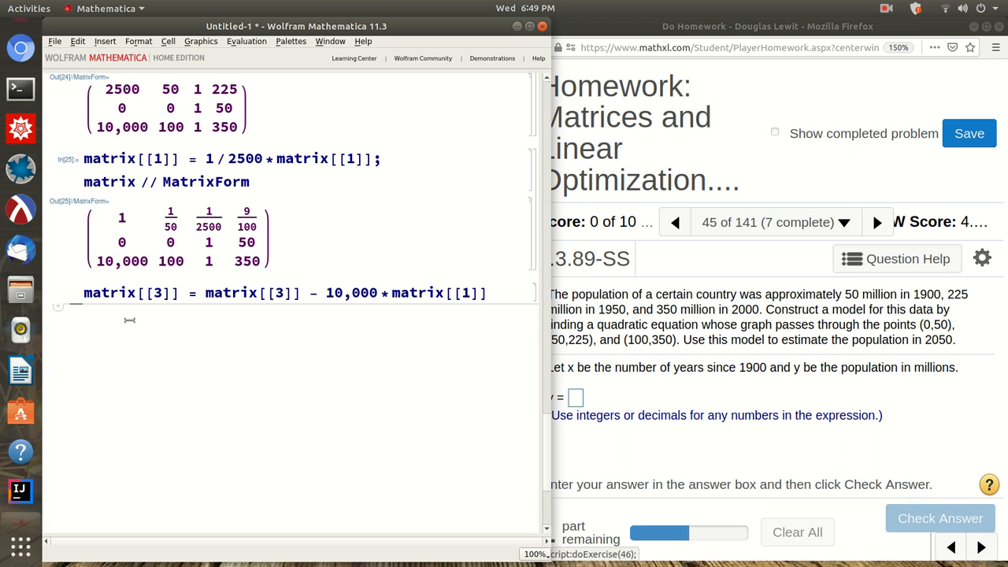
pyautogui.write('matrix /')
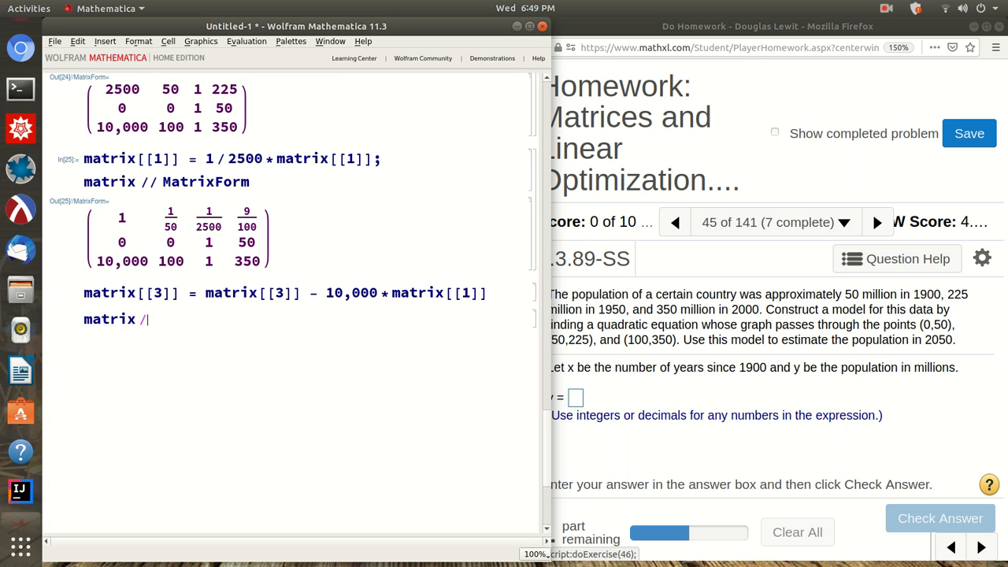
pyautogui.write('/ MatrixForm')
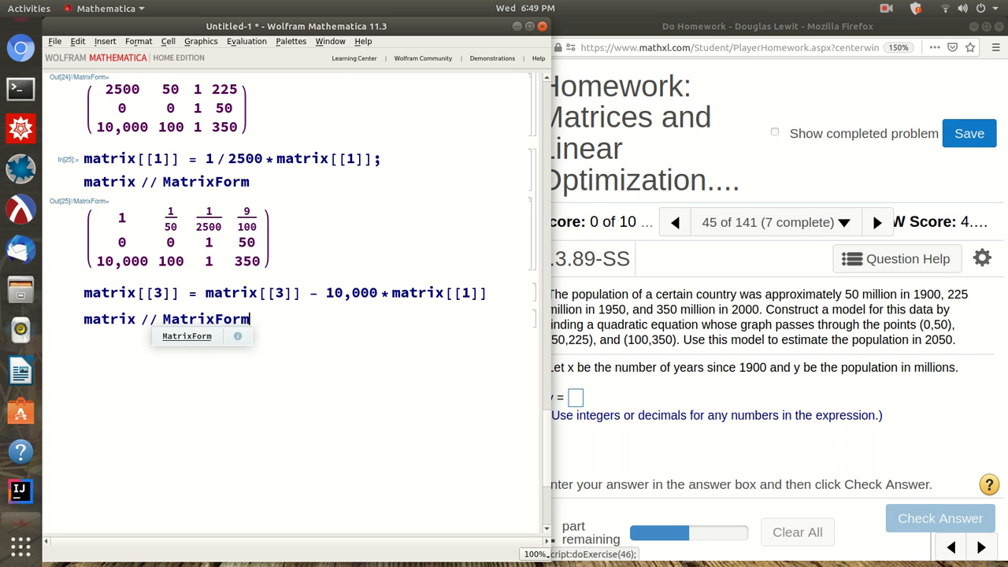
# - Evaluate the MatrixForm cell, then enter matrix[[{2, 3}]] = matrix[[{3, 2}]]; in a new cell to swap rows two and three
pyautogui.hotkey('shift', 'Return')
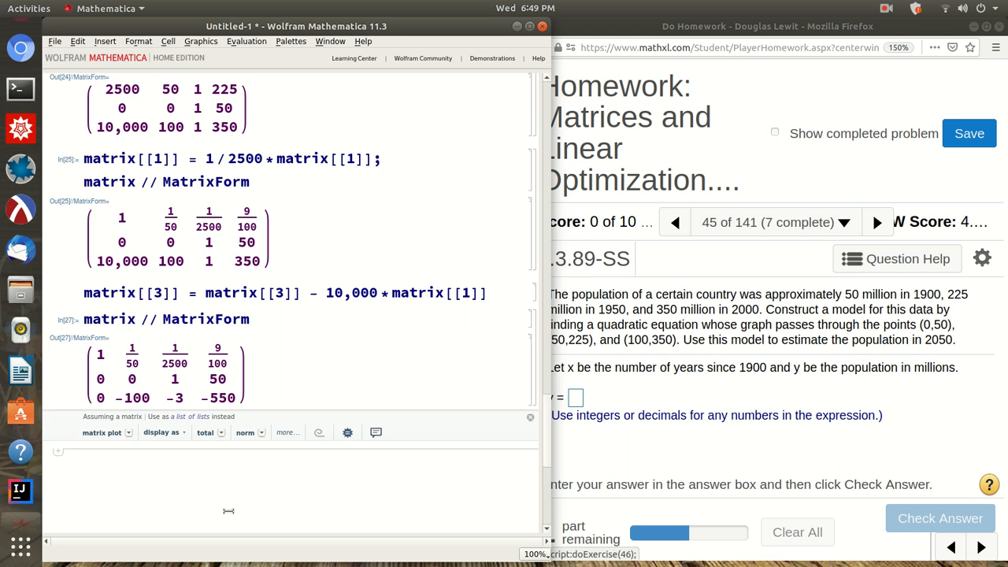
pyautogui.scroll(-2, 226, 510)
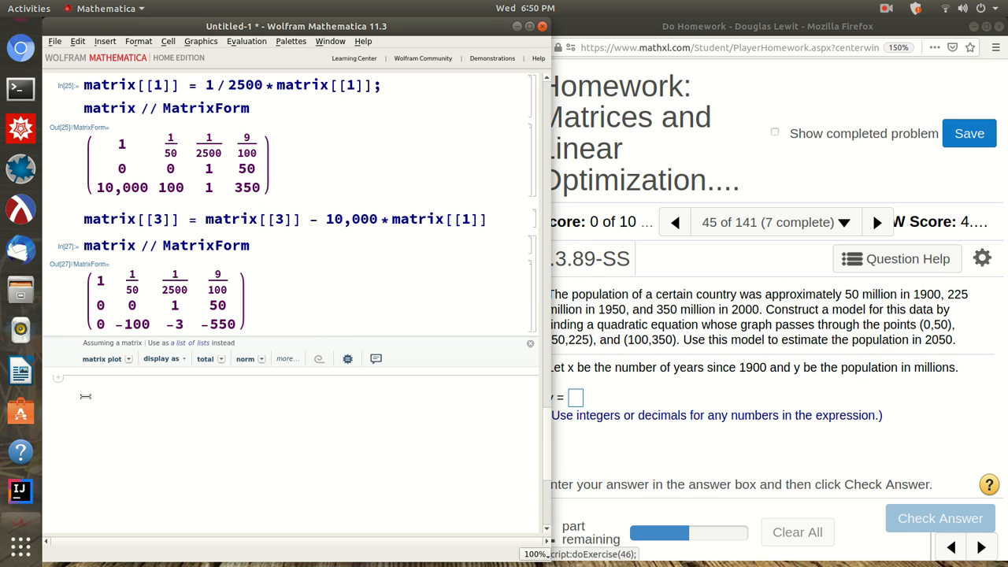
pyautogui.write('mat')
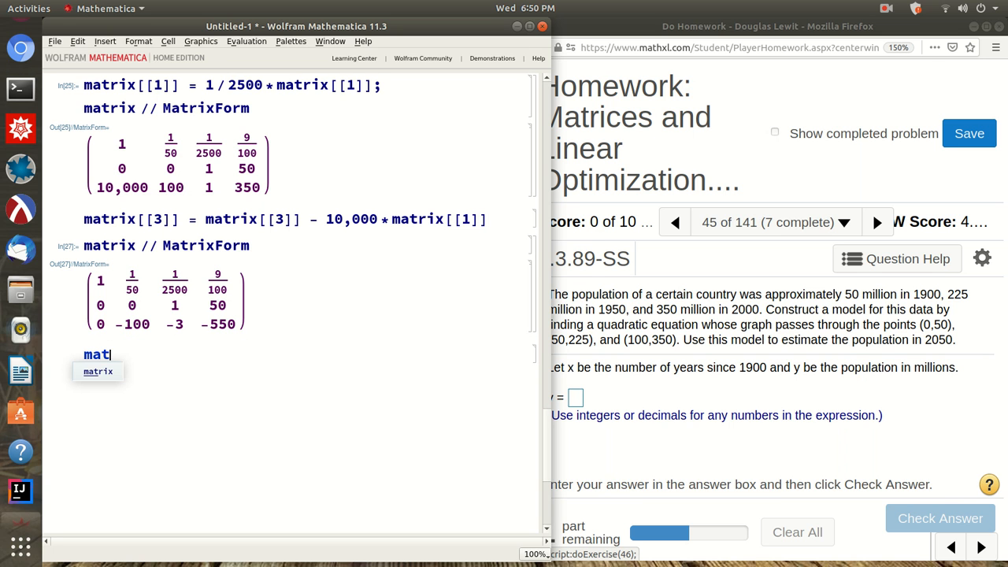
pyautogui.write('rix[[{2')
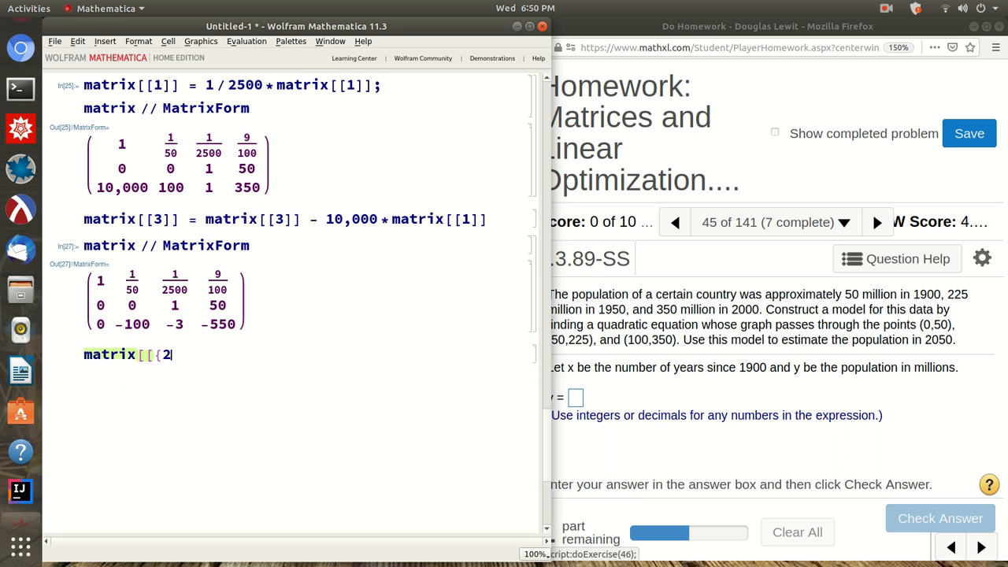
pyautogui.write(', 3}]] = ')
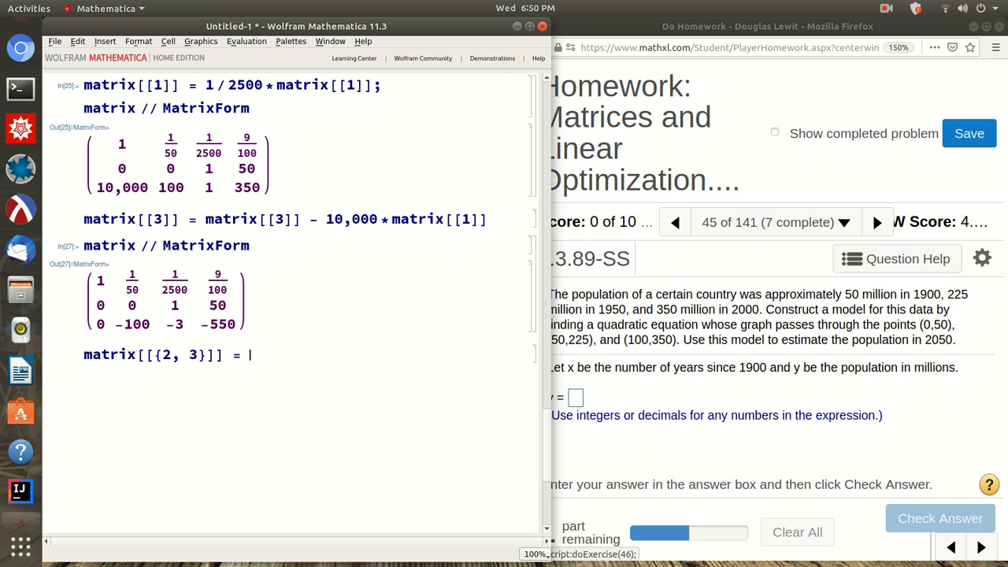
pyautogui.write('matrix[[')
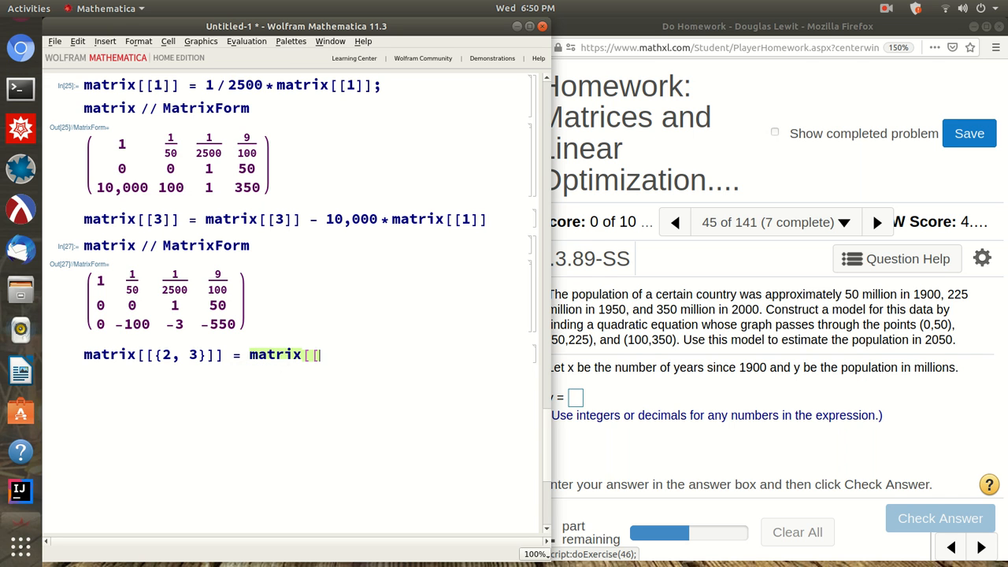
pyautogui.write('{3, 2}]];')
# - Add matrix // MatrixForm on a line below the row swap and evaluate the cell
pyautogui.press('Return')
pyautogui.write('matrixForm')
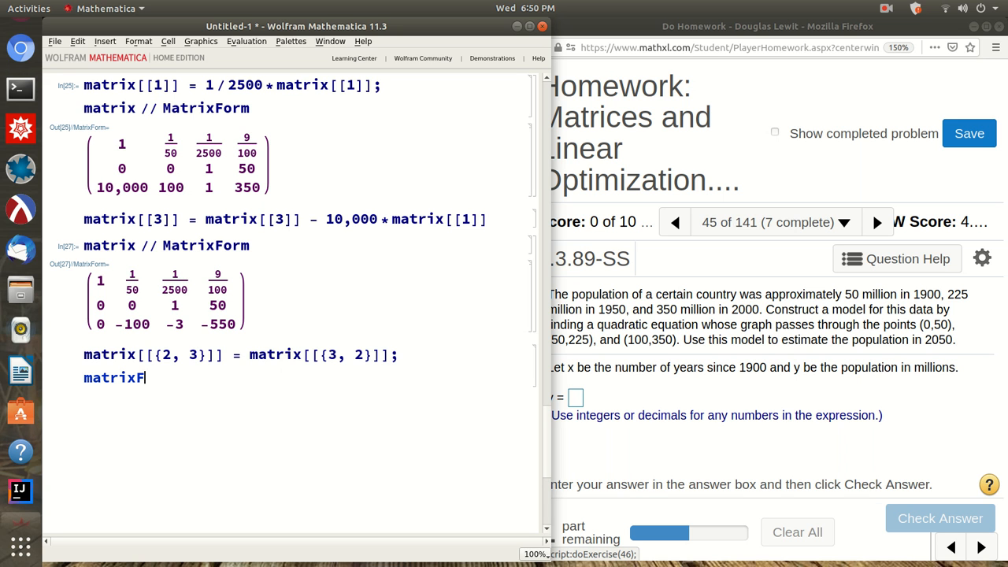
pyautogui.press('BackSpace')
pyautogui.press('BackSpace')
pyautogui.press('BackSpace')
pyautogui.press('BackSpace')
pyautogui.write('// MatrixForm')
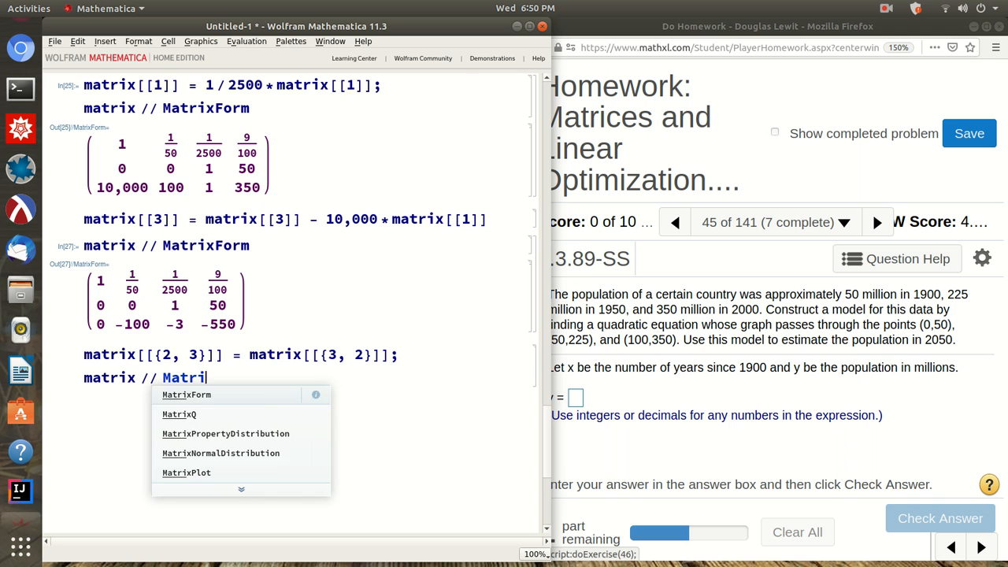
pyautogui.hotkey('shift', 'Return')
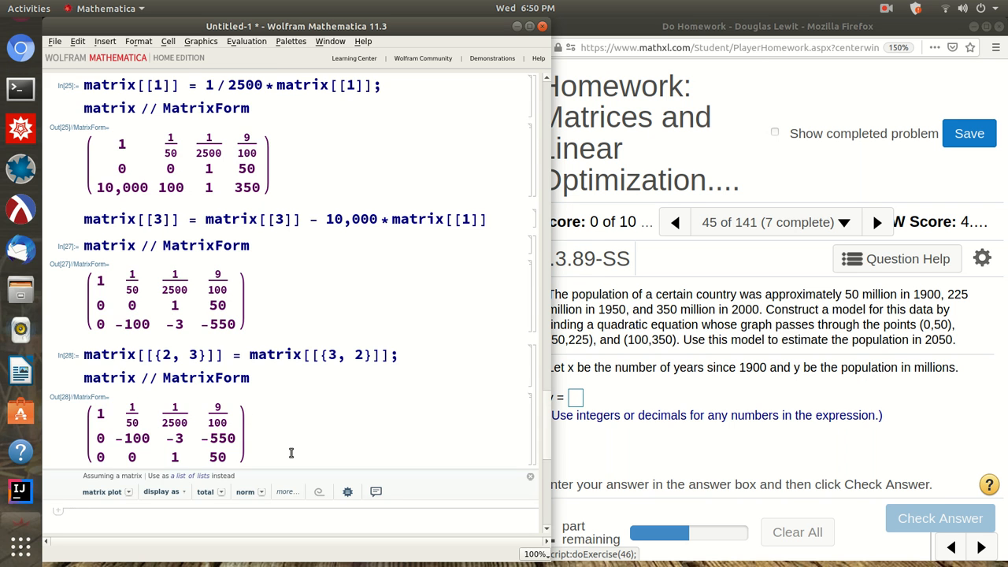
# - Highlight the second column's 1/50 and -100 entries, then enter matrix[[2]] = -1/100*matrix[[2]]; in a new cell to scale the second row
pyautogui.scroll(-3, 288, 453)
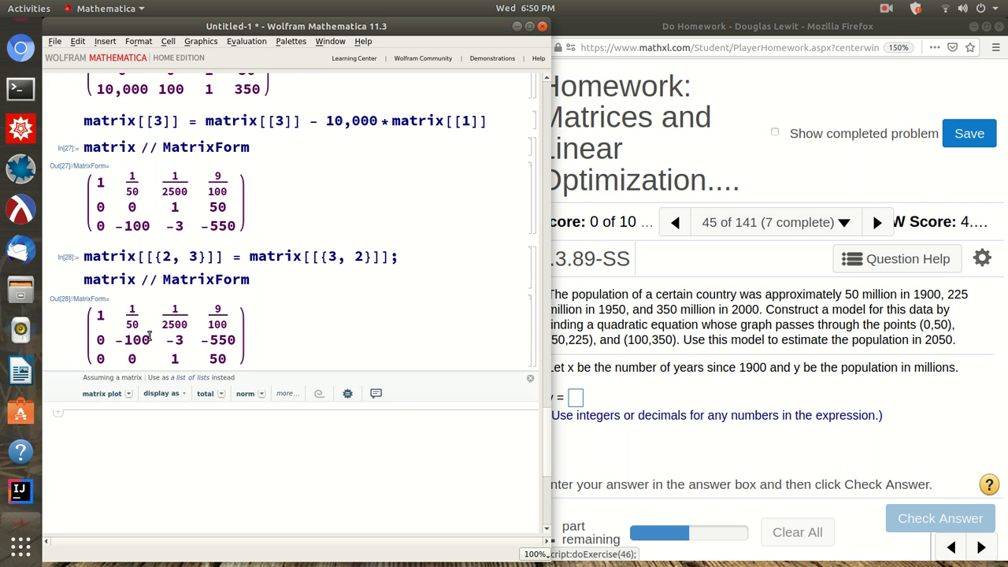
pyautogui.doubleClick(133, 319)
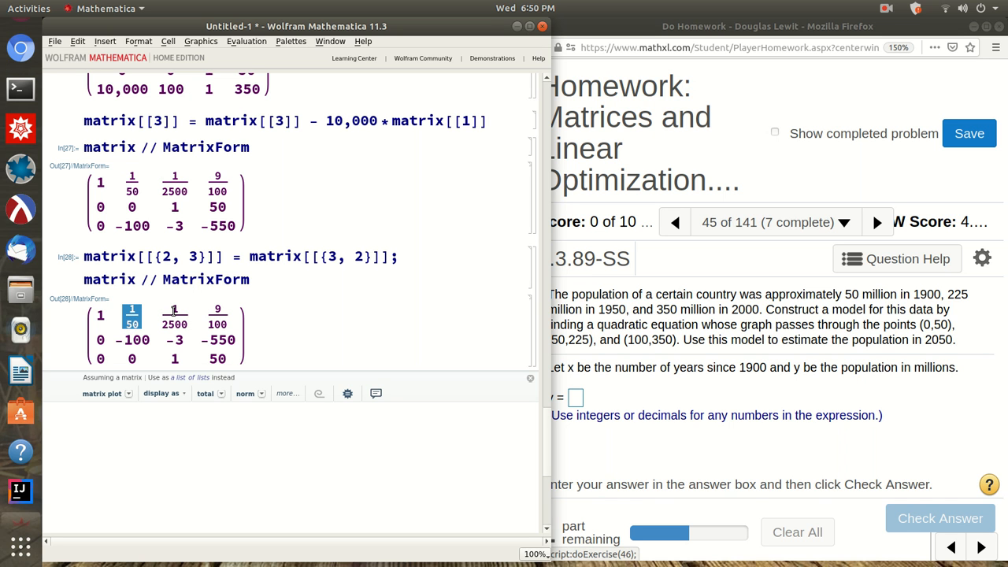
pyautogui.click(143, 340)
pyautogui.moveTo(143, 339); pyautogui.dragTo(116, 340)
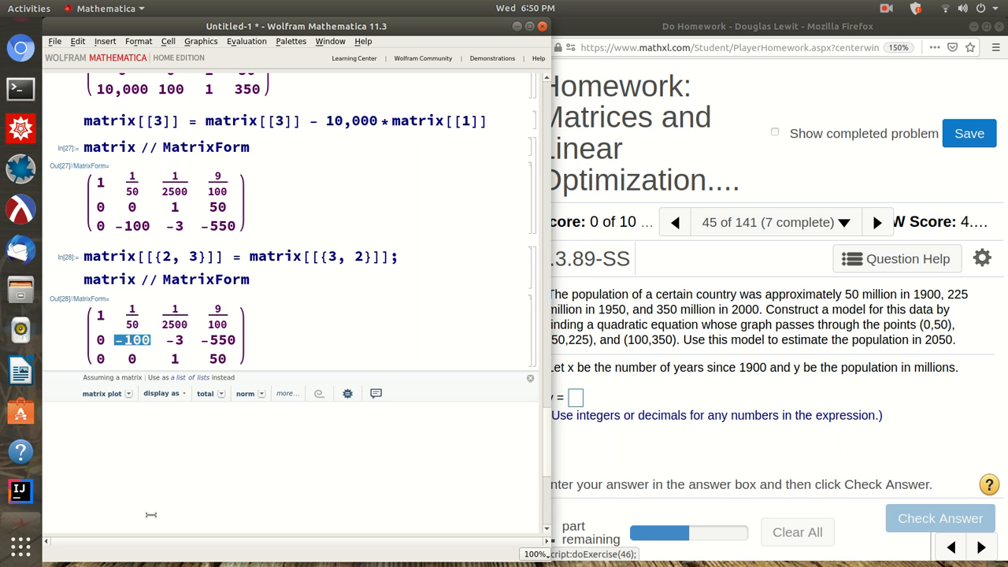
pyautogui.click(103, 437)
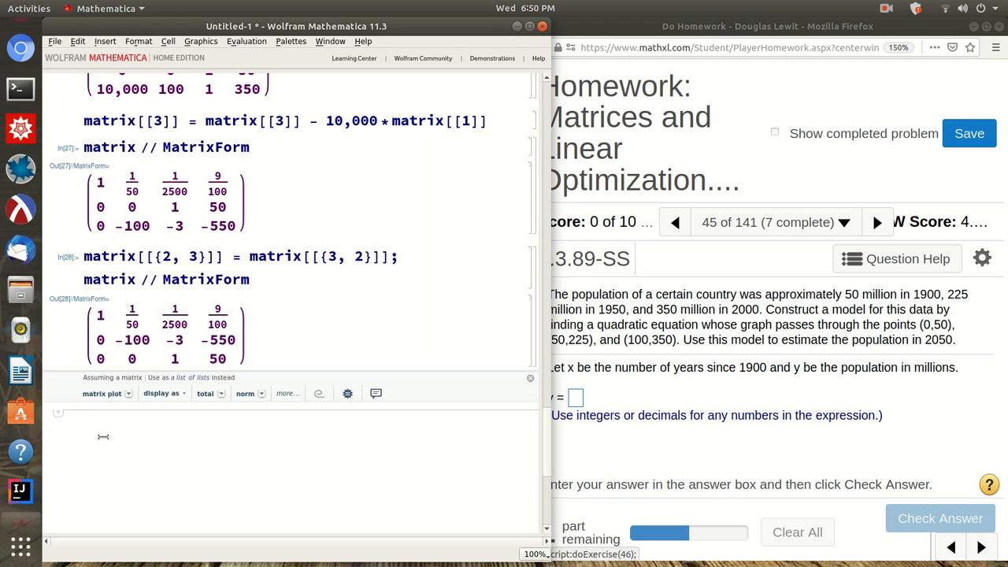
pyautogui.write('m')
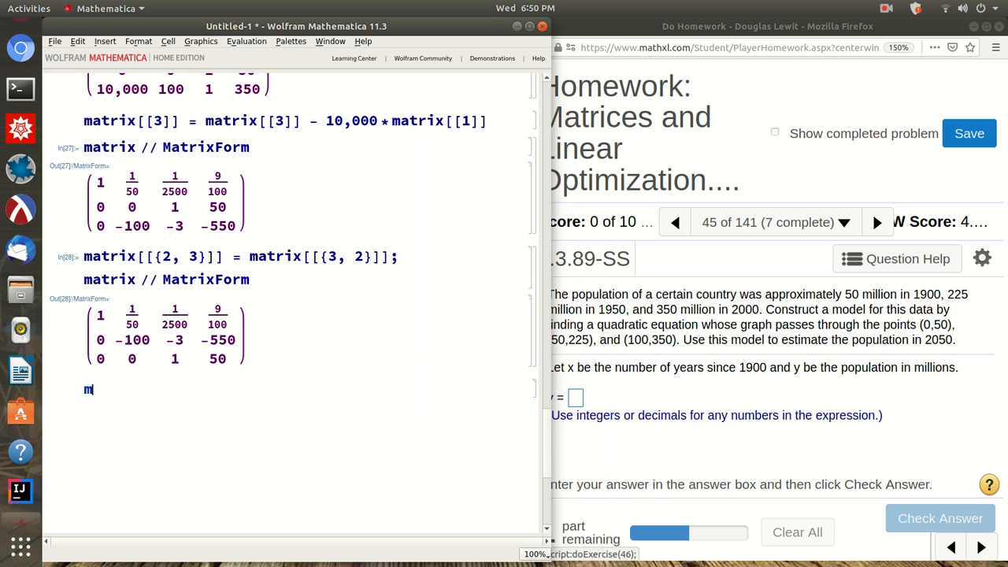
pyautogui.write('atrix[[2]] = -1 / 100 ')
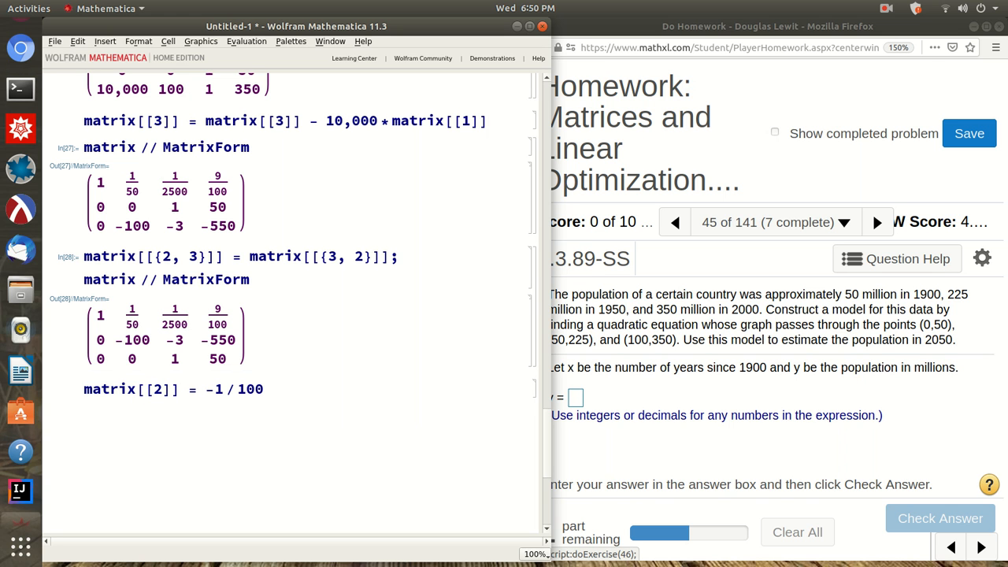
pyautogui.write('* matrix[[2]];')
# - Add matrix // MatrixForm below the second-row scaling and evaluate the cell
pyautogui.press('Return')
pyautogui.write('matrix // ')
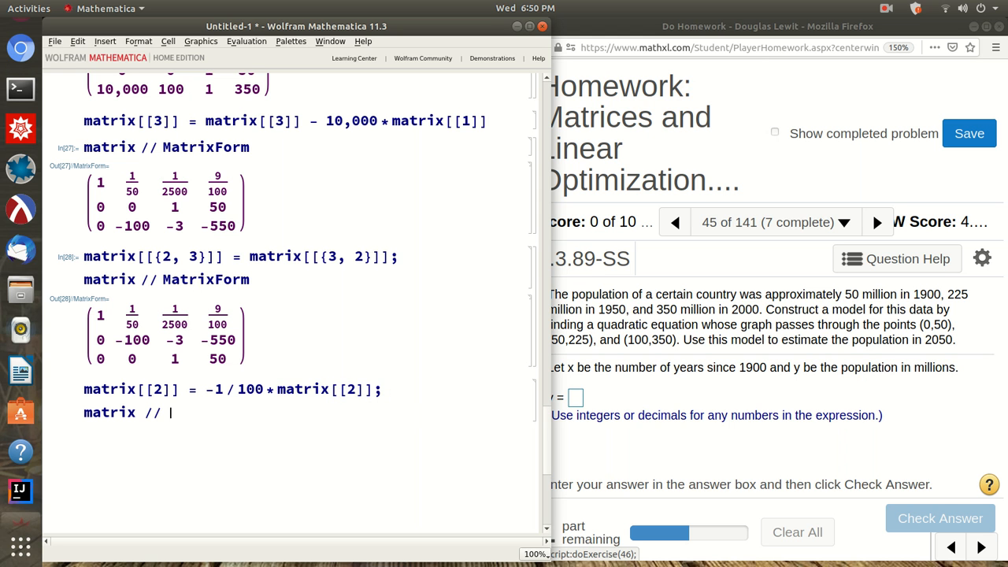
pyautogui.write('MatrixForm')
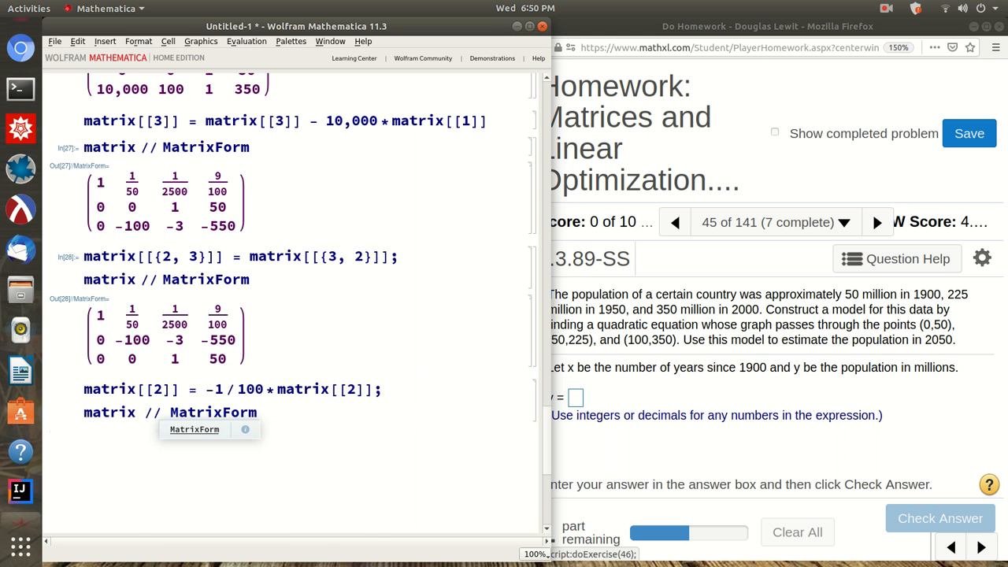
pyautogui.hotkey('shift', 'Return')
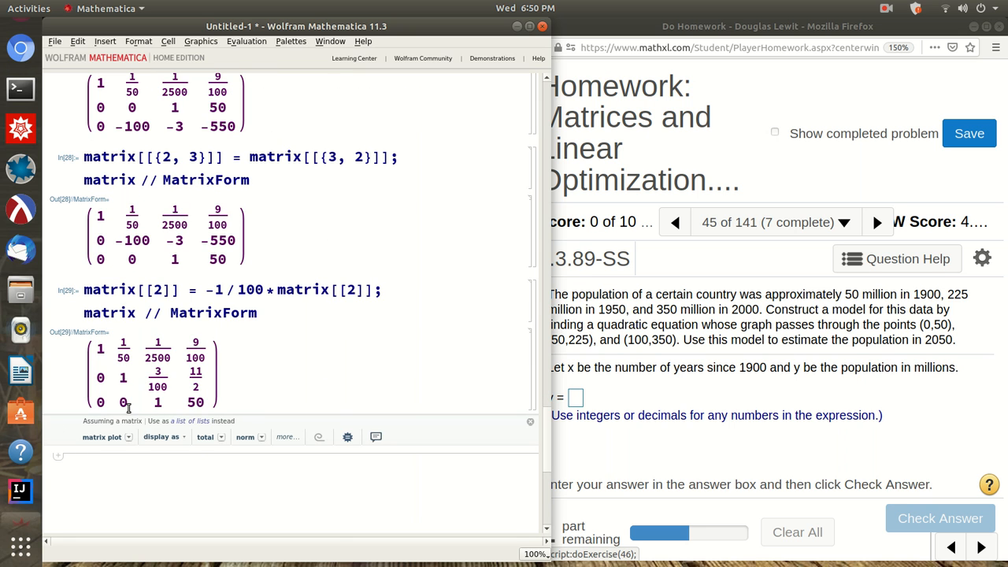
# - Highlight the 1/50 entry in the first row, then enter matrix[[1]] = matrix[[1]] - 1/50*matrix[[2]]; in a new cell to eliminate it
pyautogui.click(129, 349)
pyautogui.doubleClick(123, 348)
pyautogui.click(110, 463)
pyautogui.write('matrix')
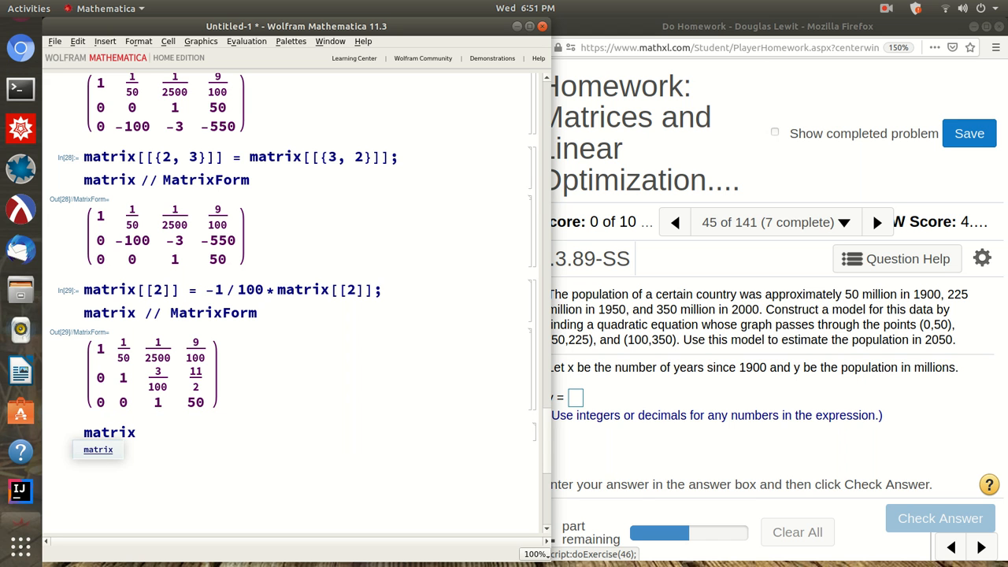
pyautogui.write('[[1]] = m')
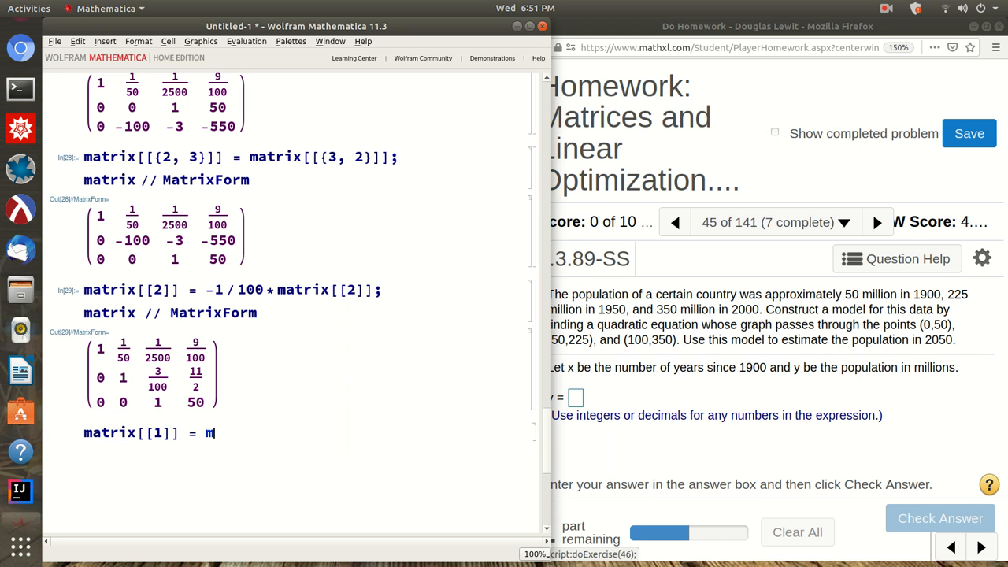
pyautogui.write('atrix[[1]]')
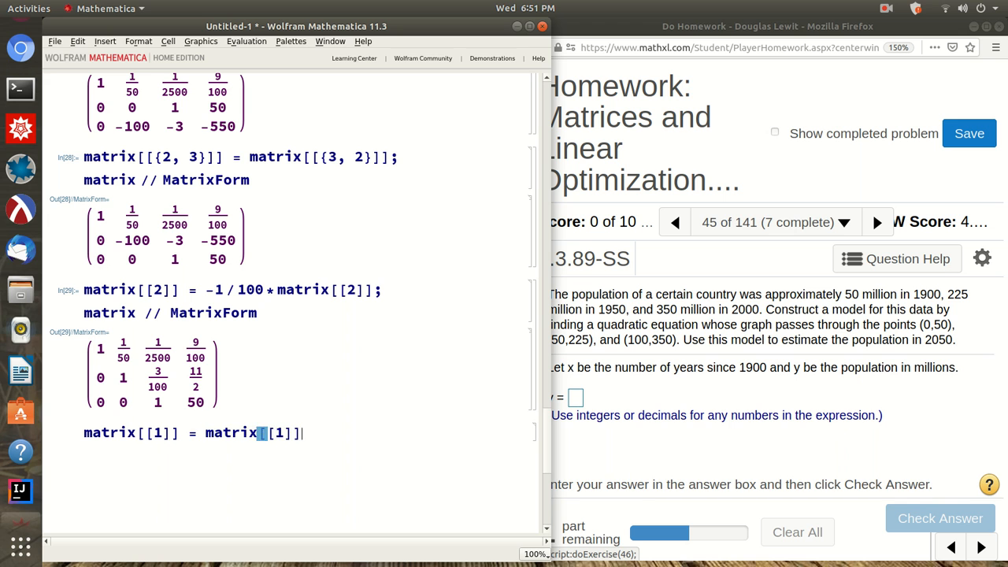
pyautogui.write(' - 1 / 50 * matrix[[2]];')
# - Add matrix // MatrixForm below the 1/50 elimination and evaluate the cell
pyautogui.press('Return')
pyautogui.write('matrix /')
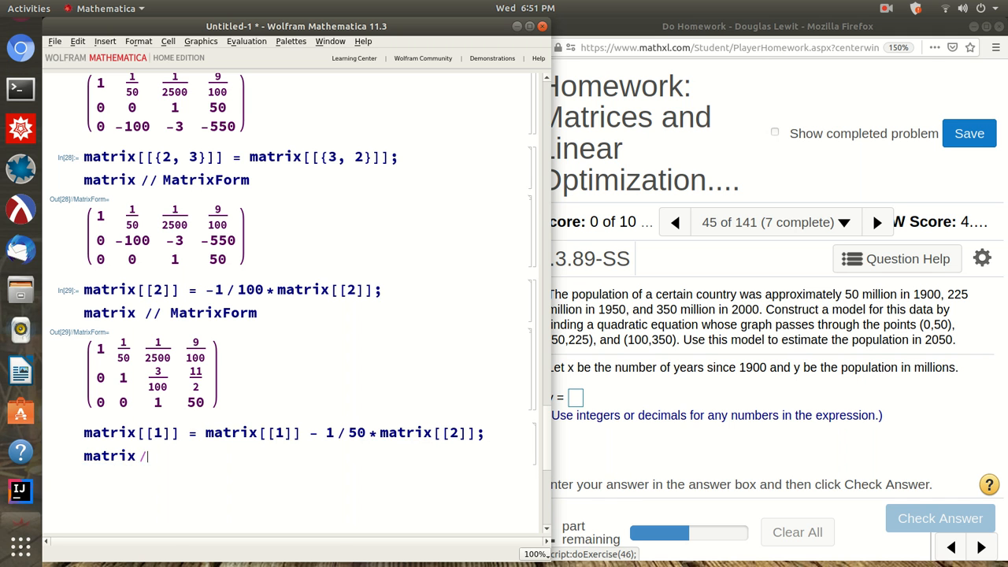
pyautogui.write('/ MatrixForm')
pyautogui.hotkey('shift', 'Return')
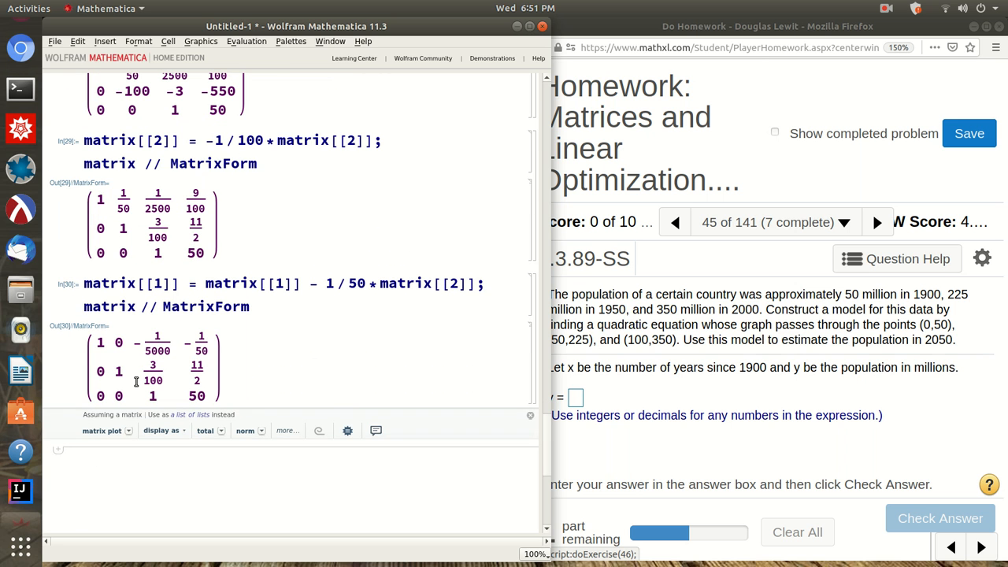
# - Highlight the first two columns of the newest output matrix, then the third-column entries above its leading 1
pyautogui.moveTo(127, 395); pyautogui.dragTo(97, 340)
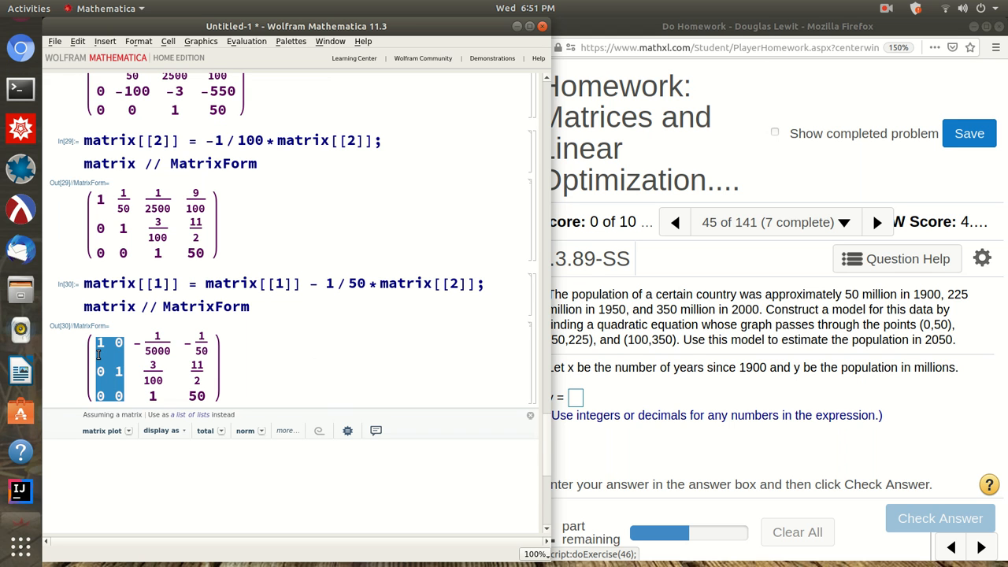
pyautogui.click(123, 403)
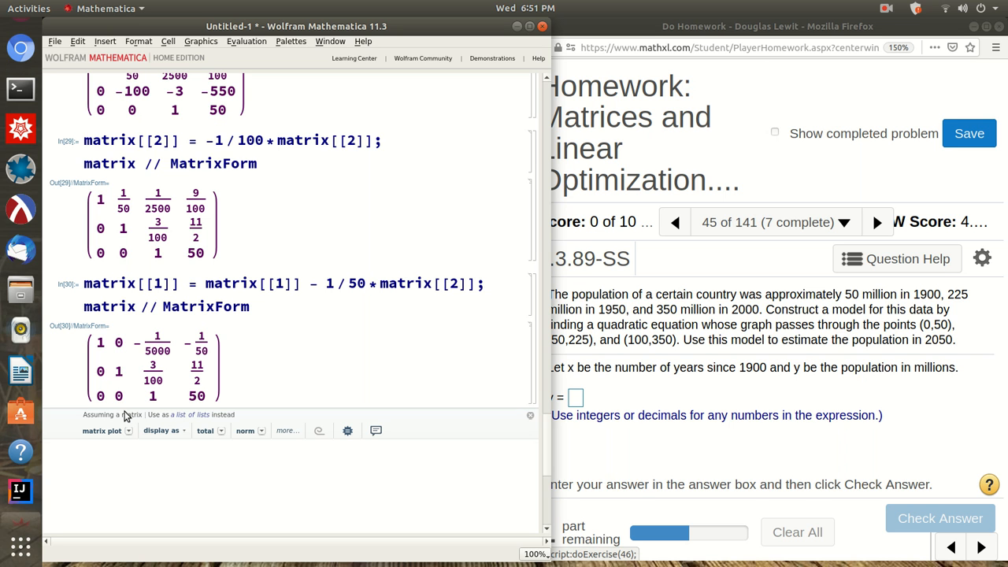
pyautogui.moveTo(162, 396); pyautogui.dragTo(144, 395)
pyautogui.moveTo(161, 376); pyautogui.dragTo(148, 349)
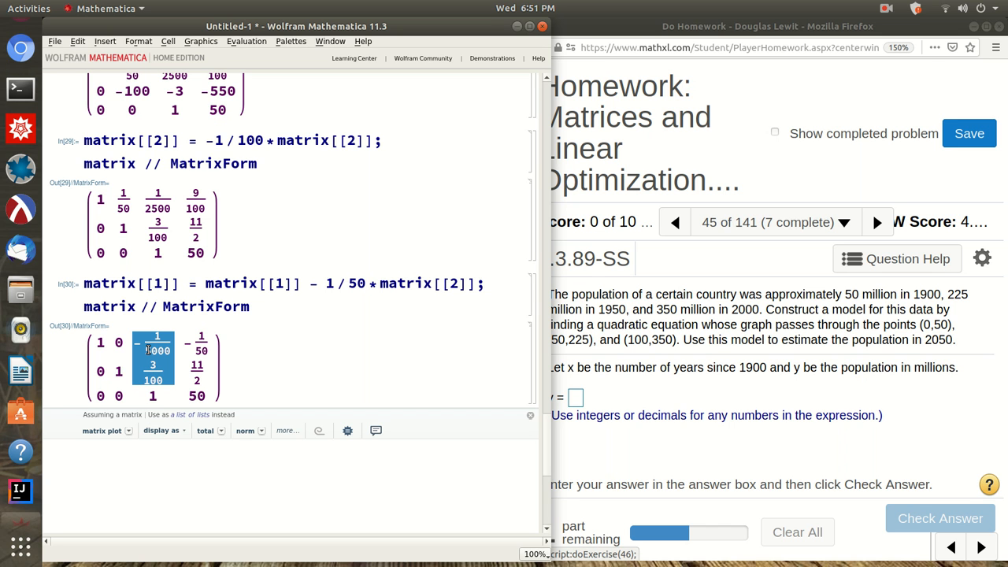
# - Enter matrix[[1]] = matrix[[1]] + 1/5000*matrix[[3]] in a new cell to eliminate the first row's third entry
pyautogui.click(74, 454)
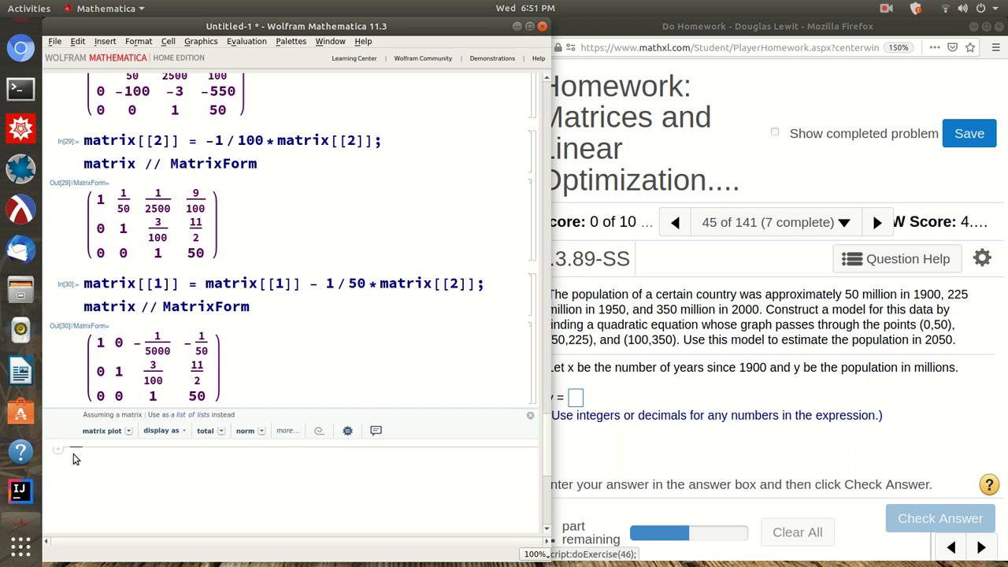
pyautogui.write('matrix[[')
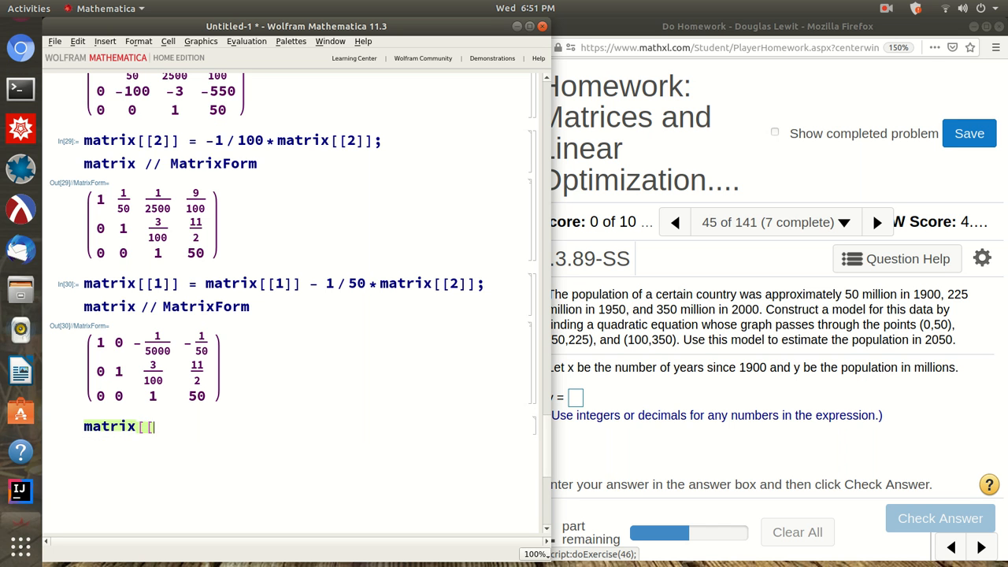
pyautogui.write('1]] = ')
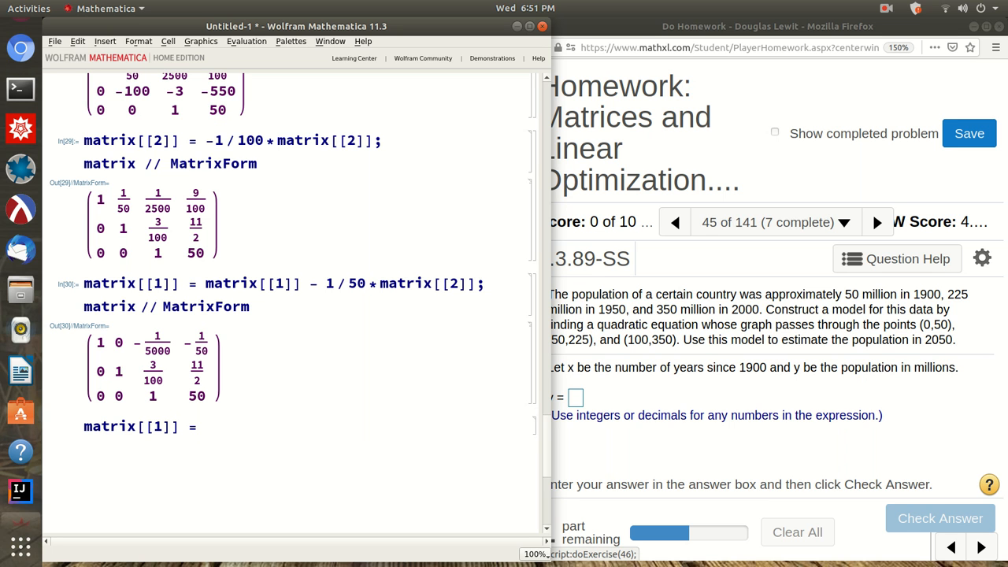
pyautogui.write('matrix[[1]]')
pyautogui.write(' + 1/5')
pyautogui.write('000*matrix[[3]]')
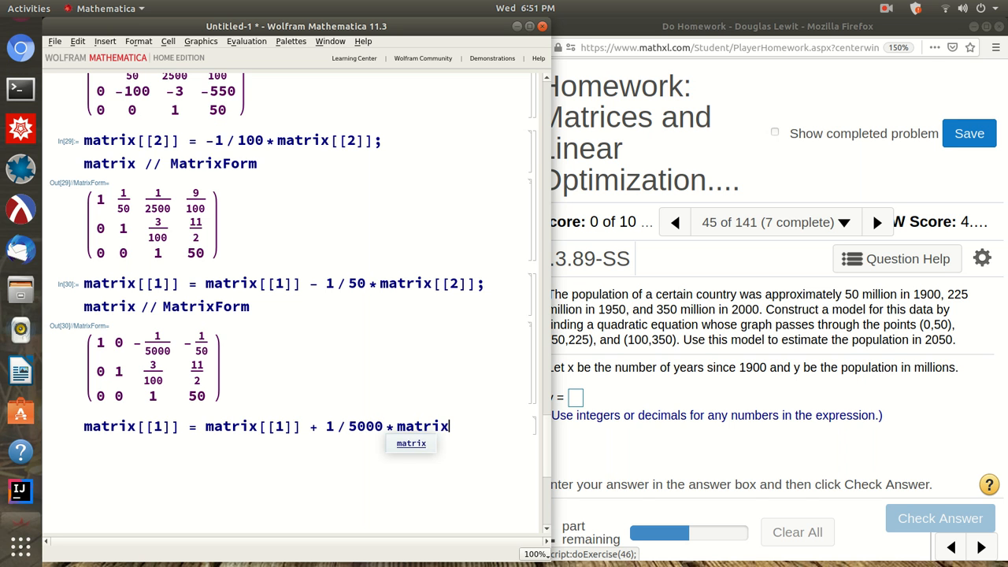
pyautogui.write(']')
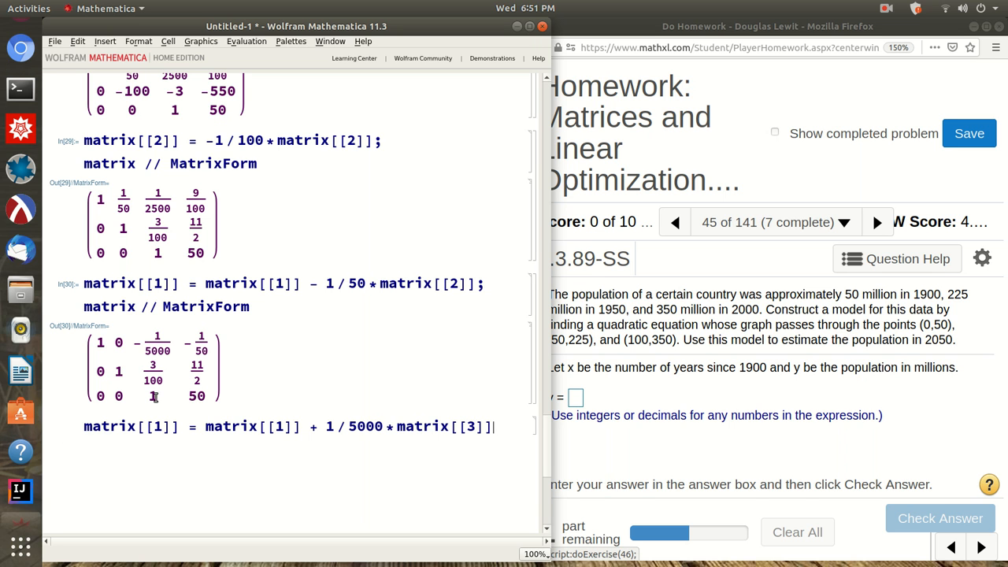
# - End the 1/5000 row operation with a semicolon, add matrix // MatrixForm on a new line, and evaluate the cell
pyautogui.write(';')
pyautogui.press('Return')
pyautogui.write('matrix')
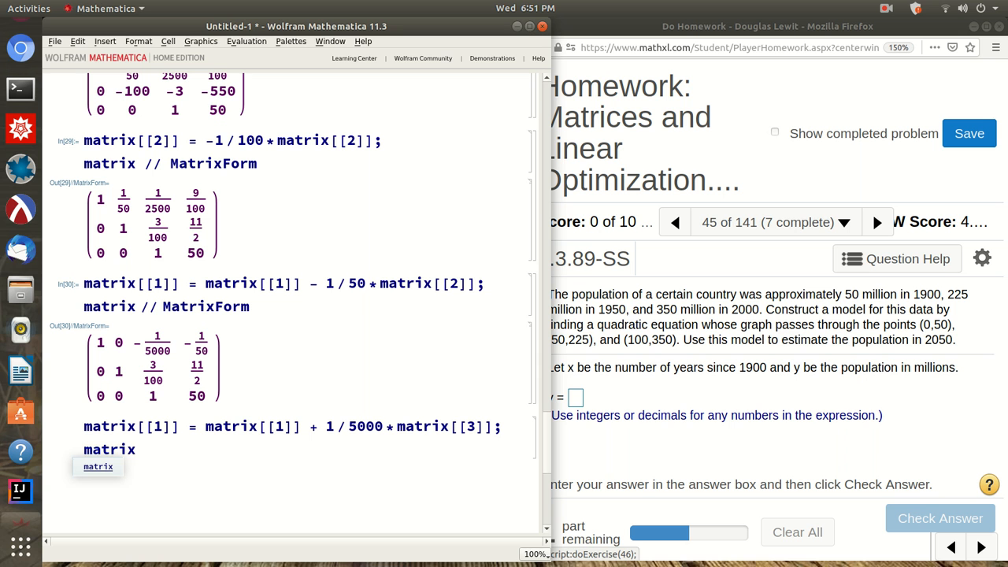
pyautogui.write(' // MatrixForm')
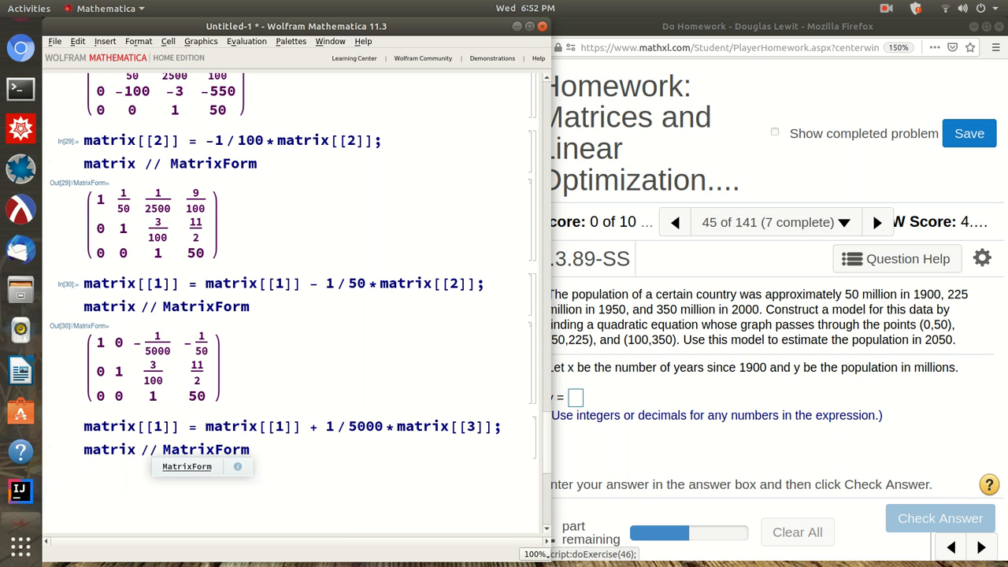
pyautogui.hotkey('shift', 'Return')
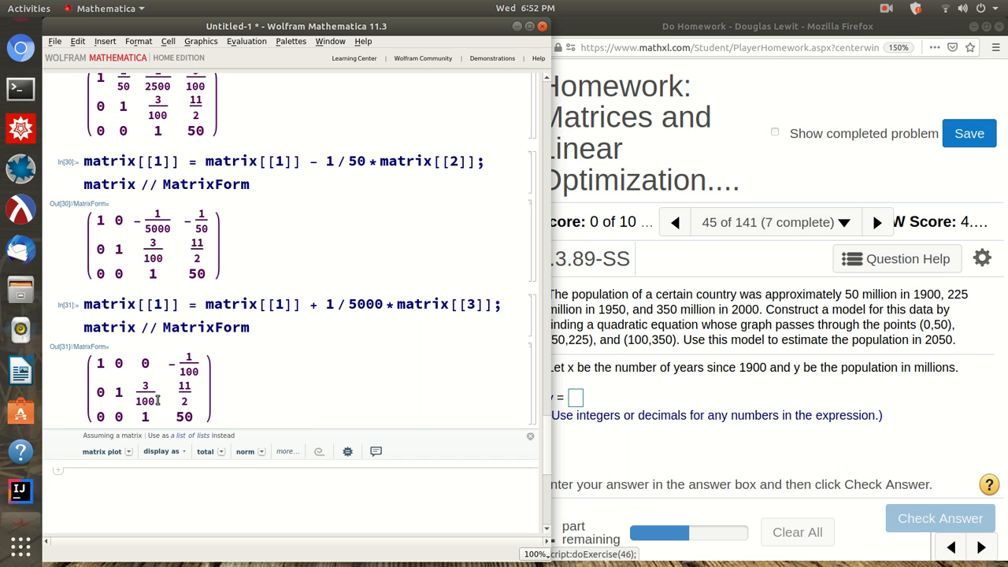
# - Enter matrix[[2]] = matrix[[2]] - 3/100*matrix[[3]]; in a new cell to eliminate the second row's third entry
pyautogui.moveTo(157, 401); pyautogui.dragTo(128, 378)
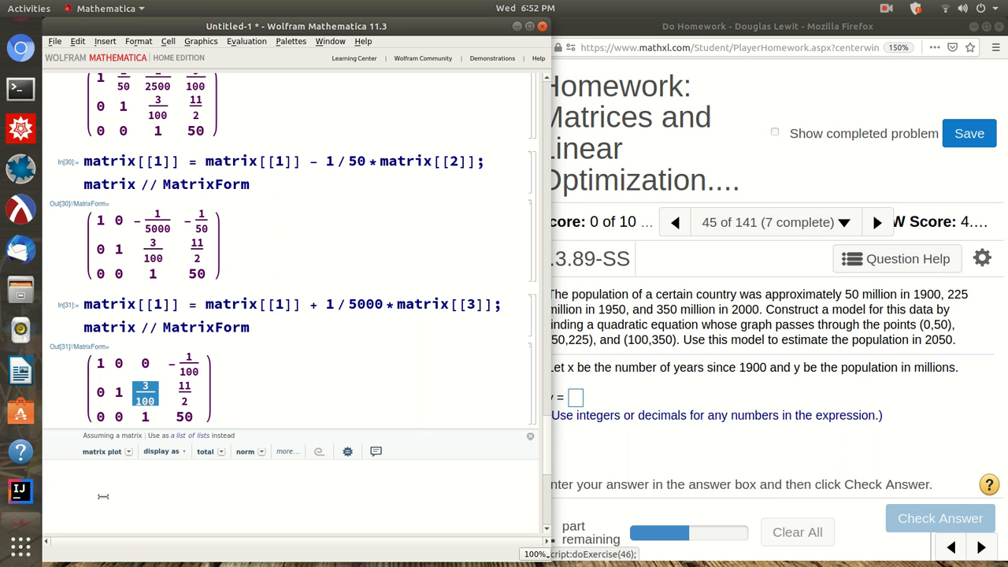
pyautogui.click(68, 471)
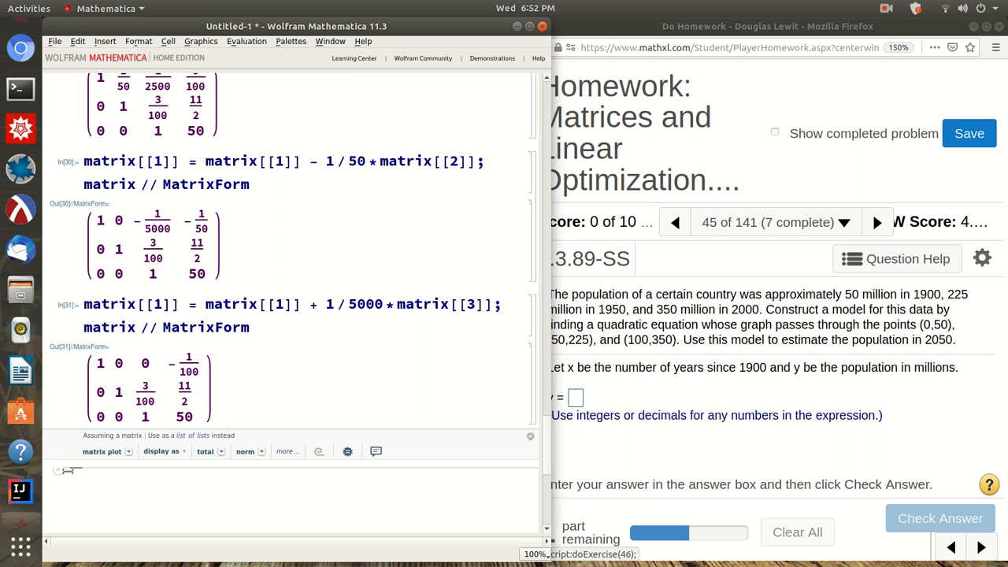
pyautogui.doubleClick(145, 387)
pyautogui.moveTo(145, 389); pyautogui.dragTo(150, 396)
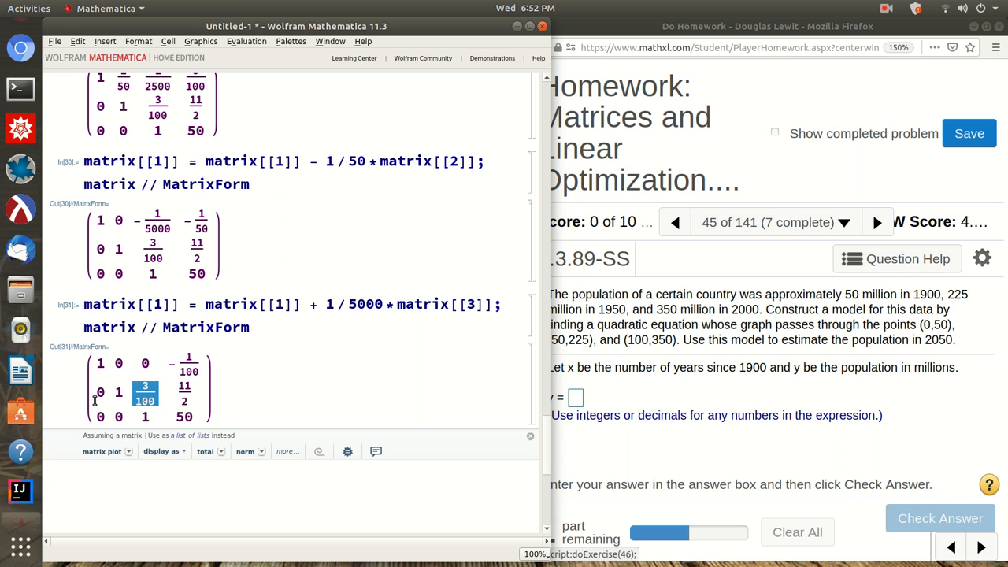
pyautogui.click(107, 488)
pyautogui.write('matrix[[2]]')
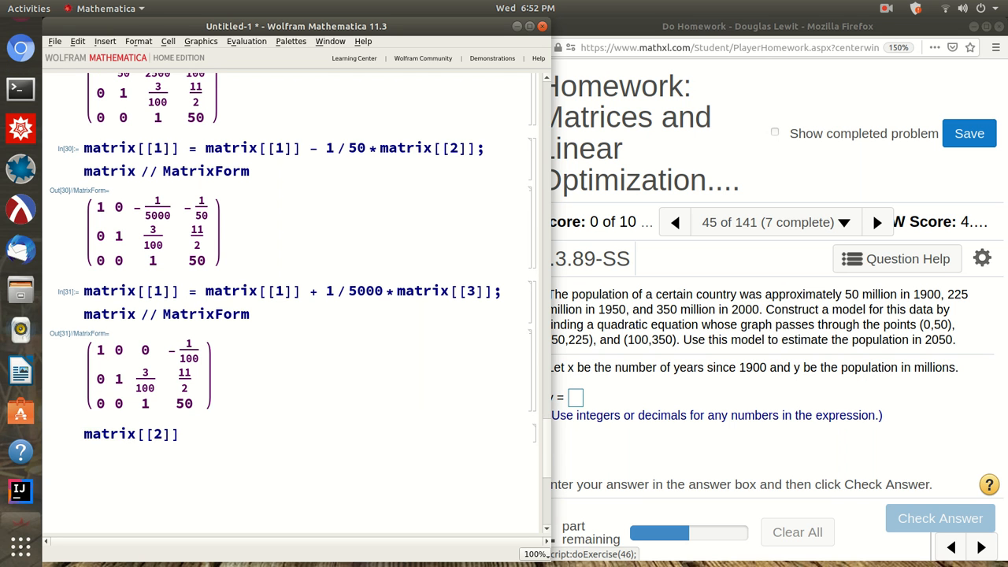
pyautogui.write(' = matrix[[2]]')
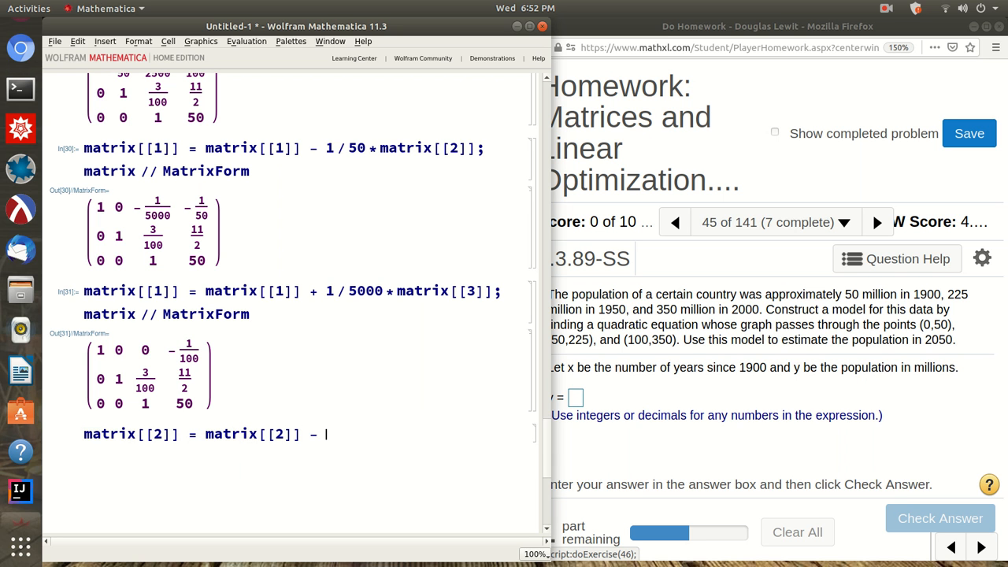
pyautogui.write(' - 3 / 100 * matrix')
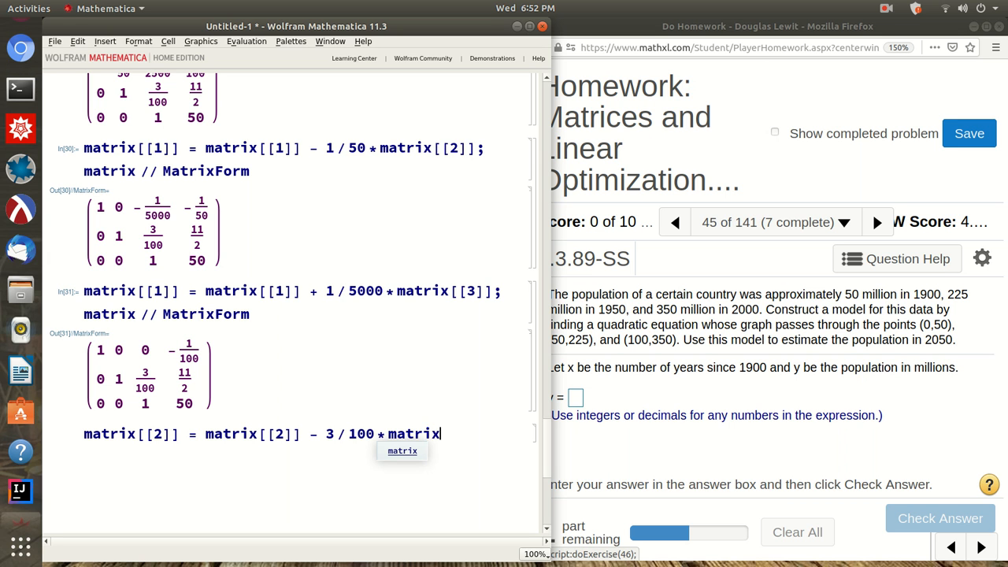
pyautogui.write('[[3]];')
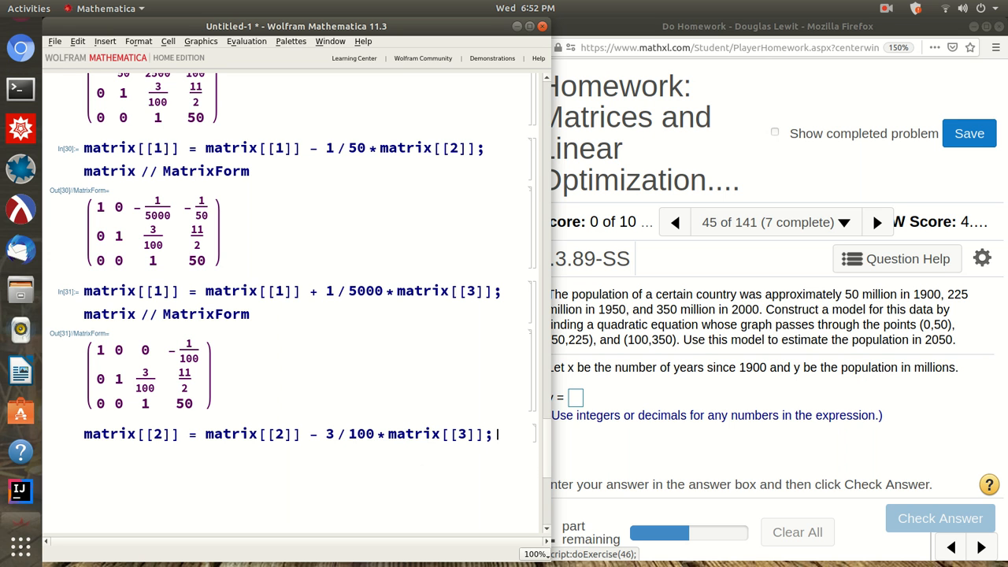
# - Add matrix // MatrixForm below the 3/100 row operation and evaluate the cell
pyautogui.press('Return')
pyautogui.write('matrix')
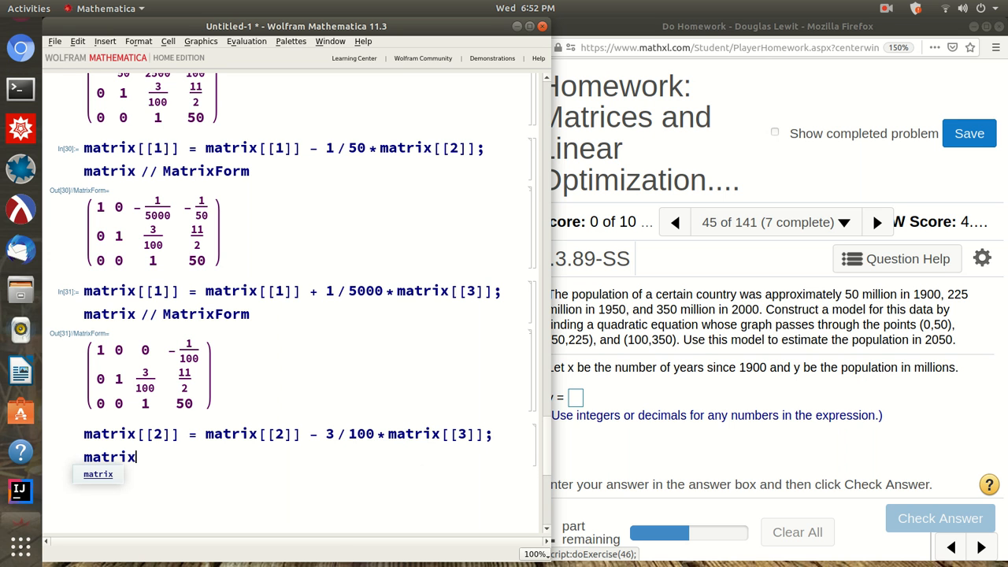
pyautogui.write(' // MatrixForm')
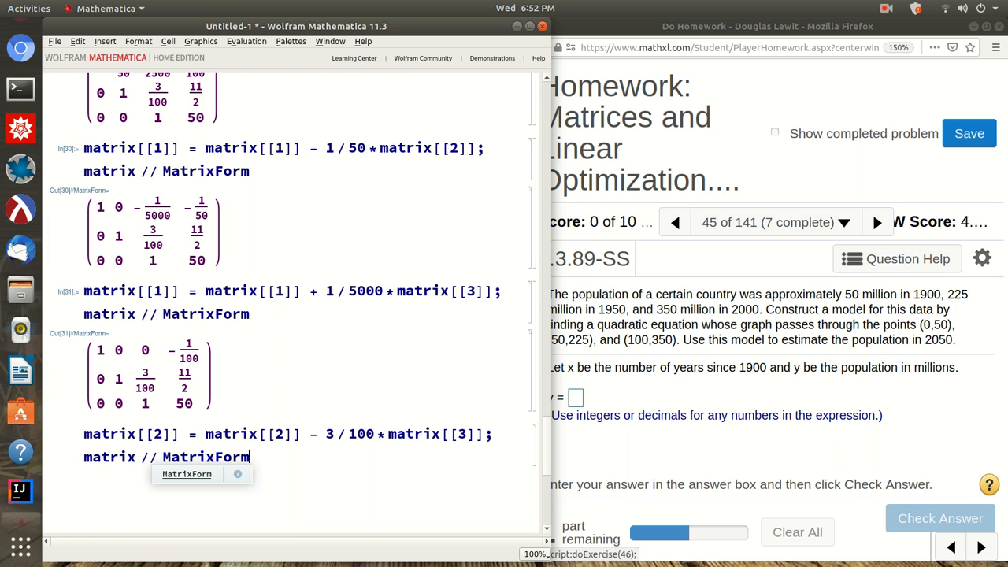
pyautogui.hotkey('shift', 'Return')
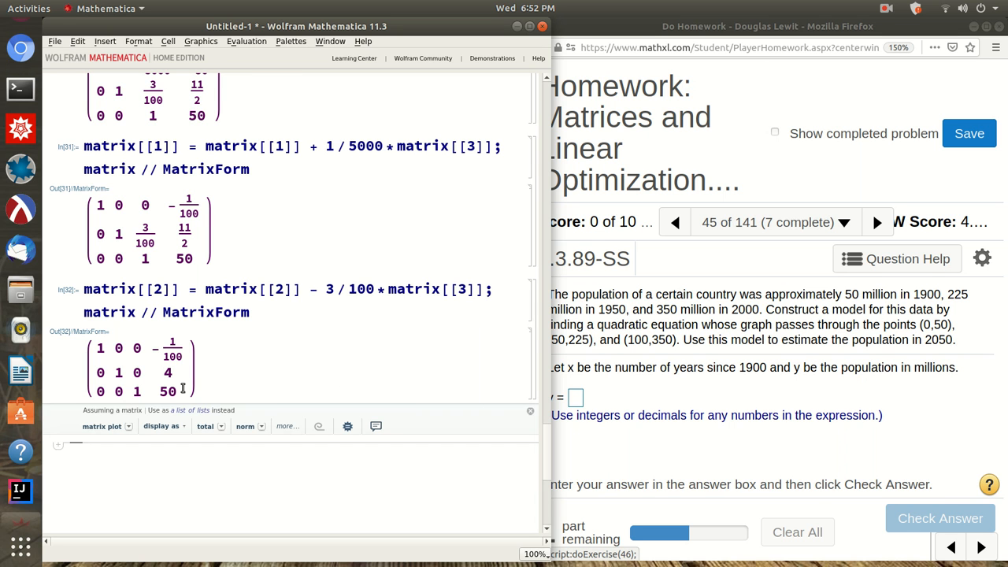
# - Assign the reduced matrix's last column to the coefficients with {a, b, c} = matrix[[All, 4]] in a new evaluated cell
pyautogui.moveTo(179, 392); pyautogui.dragTo(155, 344)
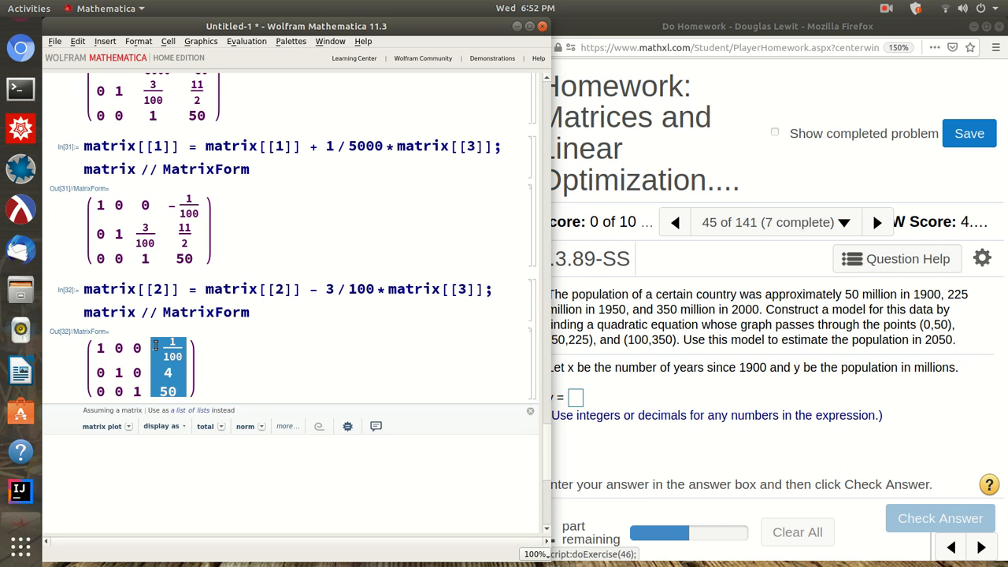
pyautogui.click(122, 455)
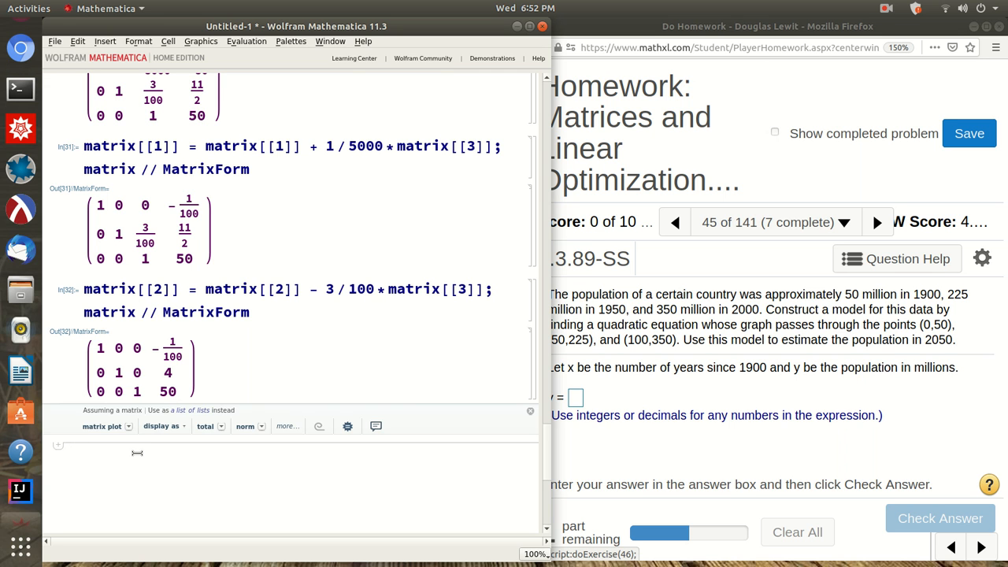
pyautogui.write('{a, b, c} = matrix[[All')
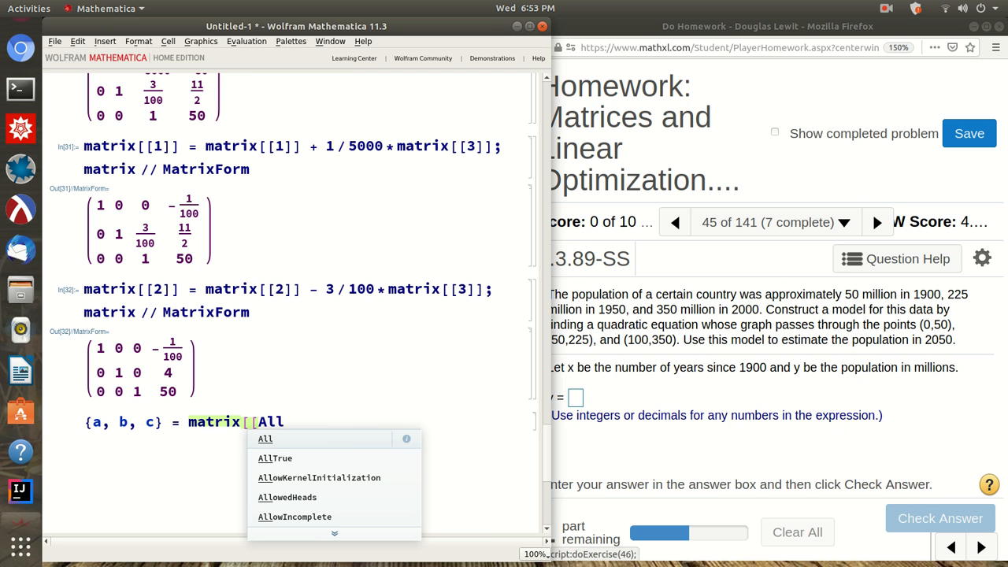
pyautogui.write(', 4]]')
pyautogui.hotkey('shift', 'Return')
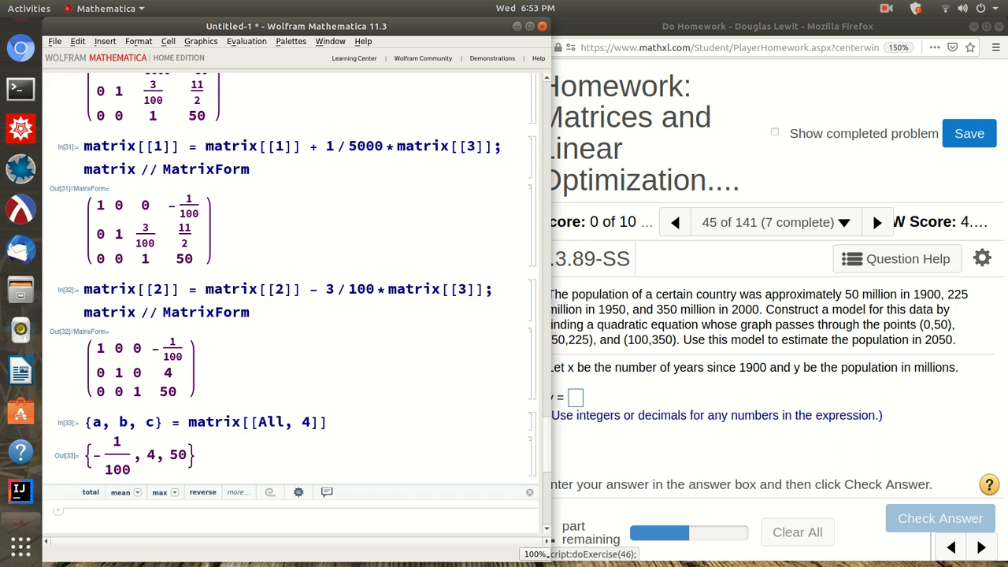
# - Evaluate a, b and c in three separate cells
pyautogui.write('a')
pyautogui.hotkey('shift', 'Return')
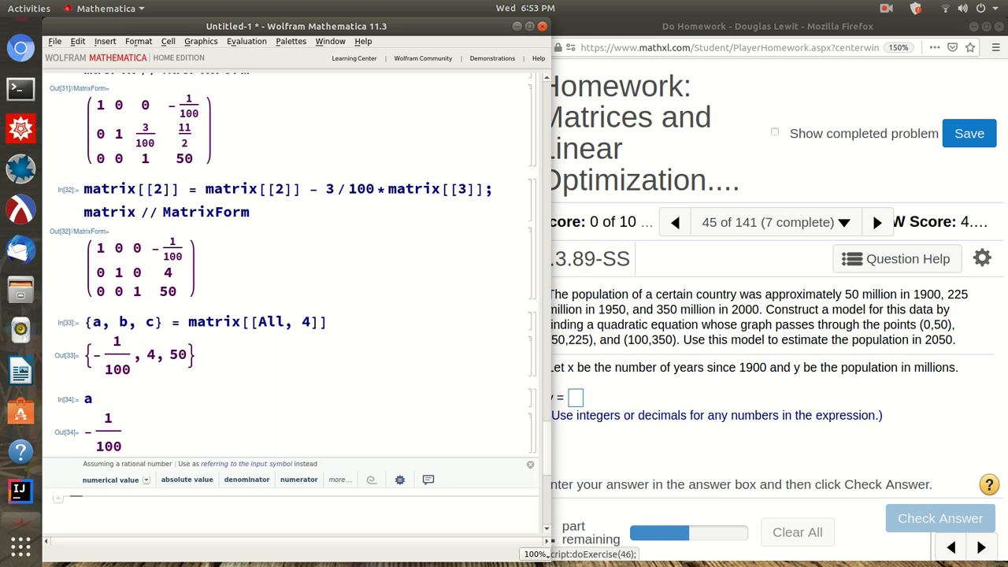
pyautogui.write('b')
pyautogui.hotkey('shift', 'Return')
pyautogui.write('c')
pyautogui.hotkey('shift', 'Return')
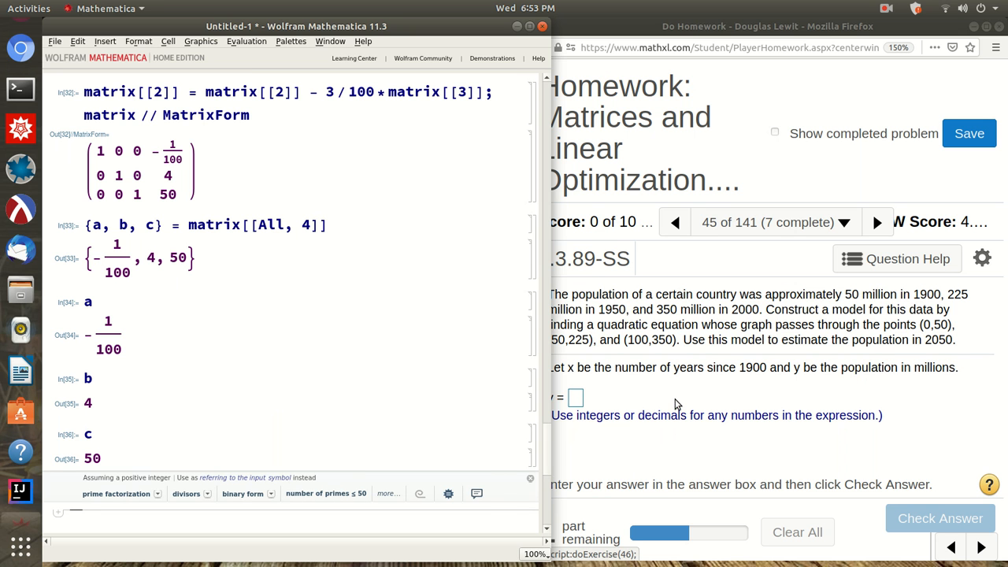
# - Switch to the MathXL window in Firefox, answer y with -0.01x^2 + 4x + 50, check the answer and dismiss the feedback
pyautogui.click(675, 404)
pyautogui.moveTo(530, 311); pyautogui.dragTo(412, 316)
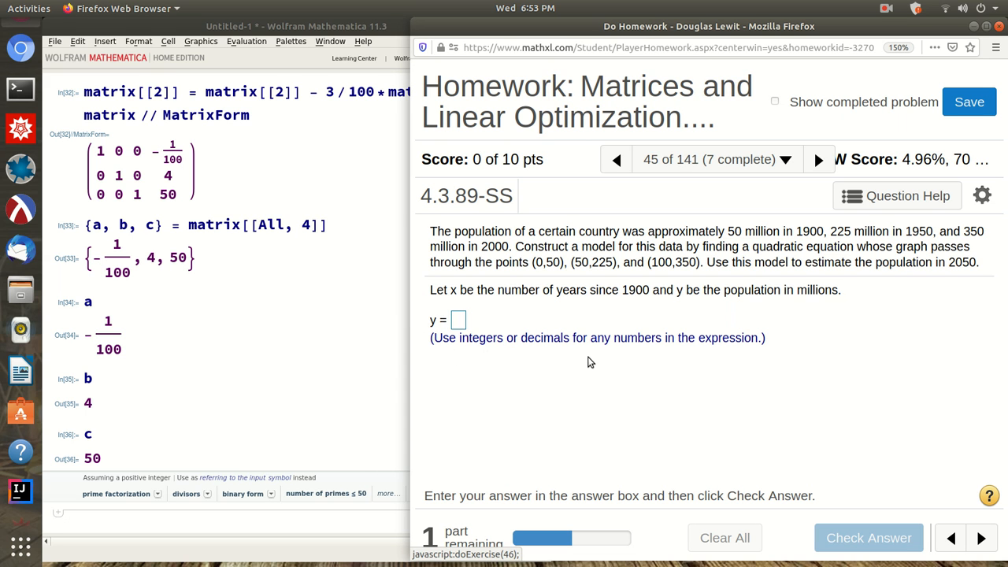
pyautogui.click(458, 319)
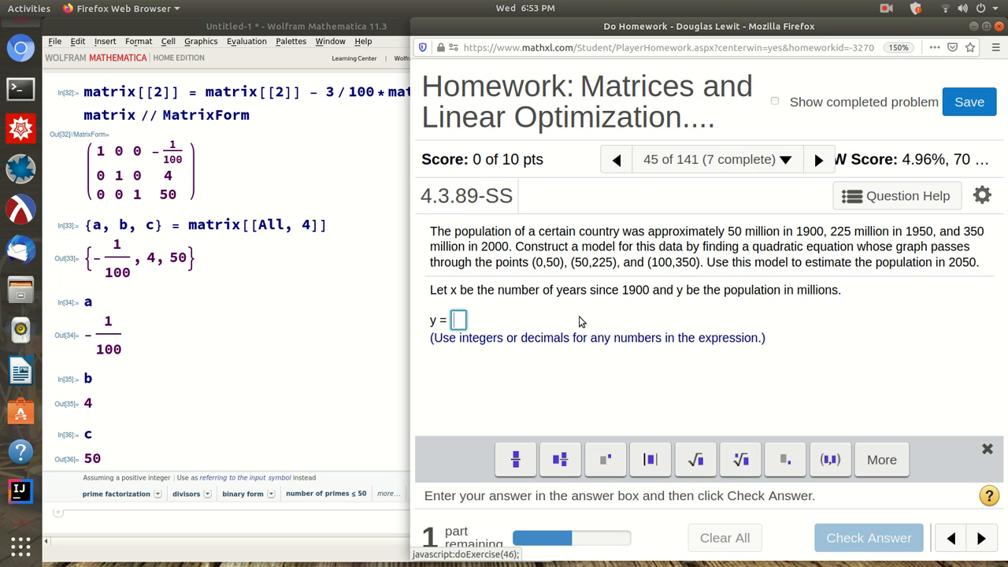
pyautogui.write('-0.')
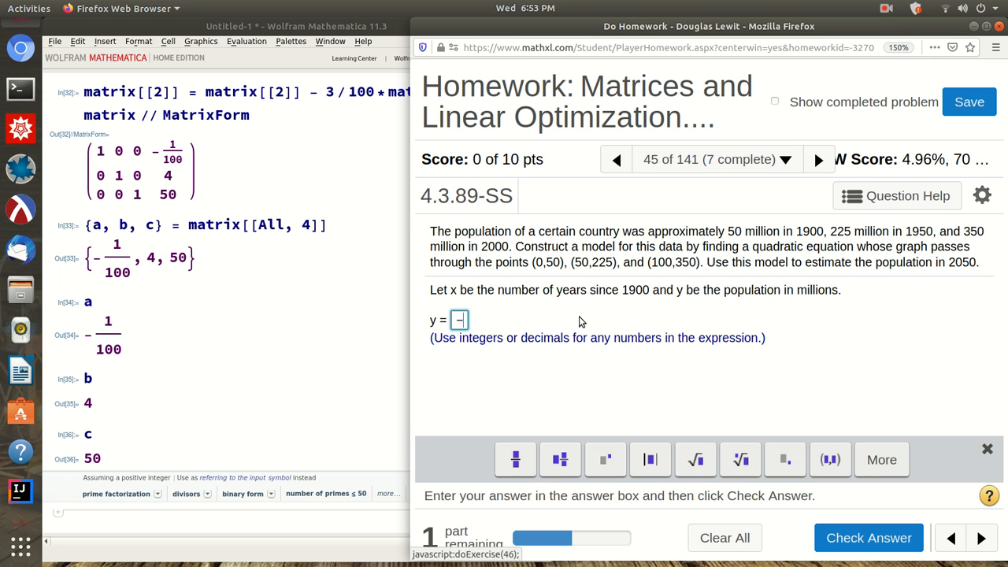
pyautogui.write('01x')
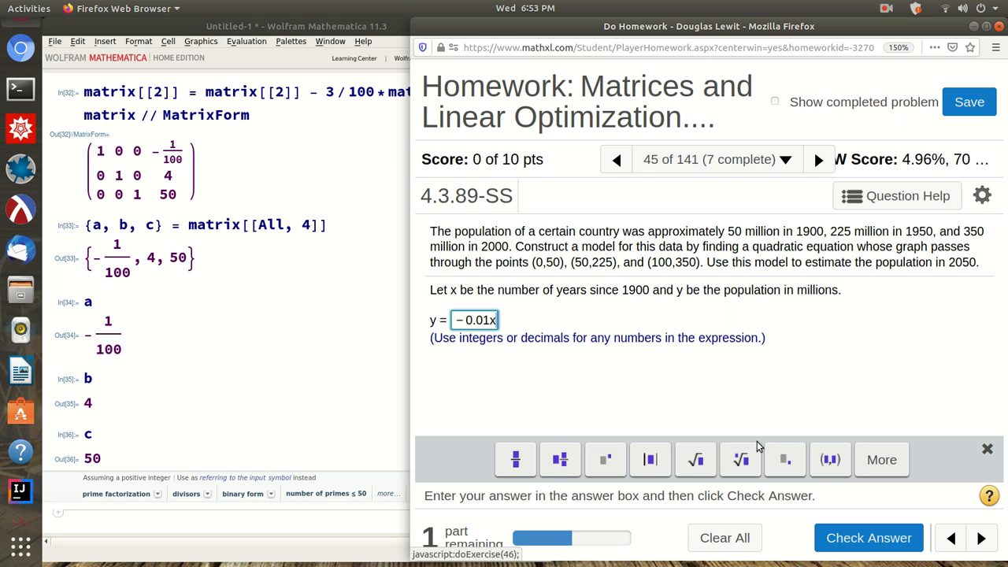
pyautogui.click(614, 460)
pyautogui.write('2')
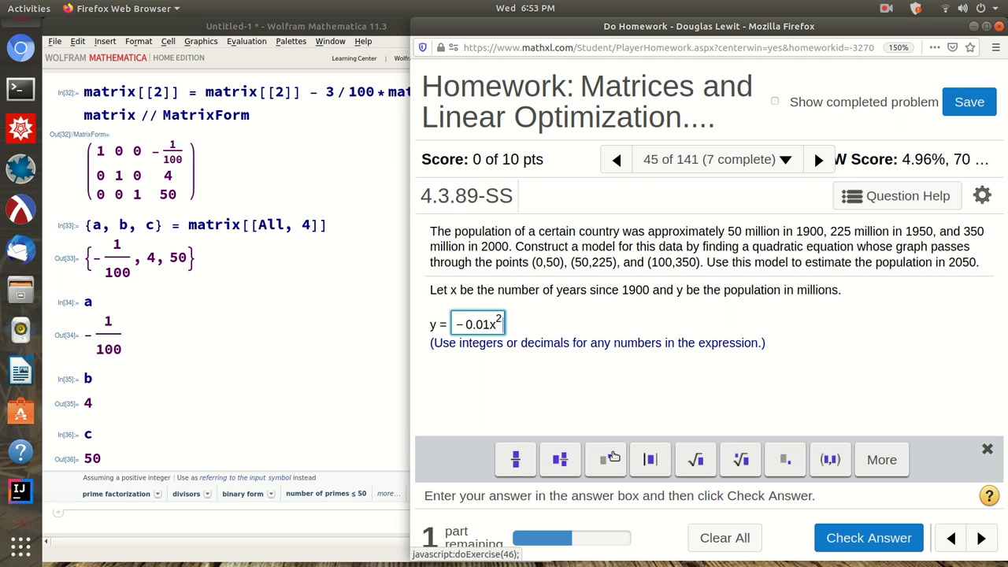
pyautogui.press('Right')
pyautogui.write('+ 4x + 50')
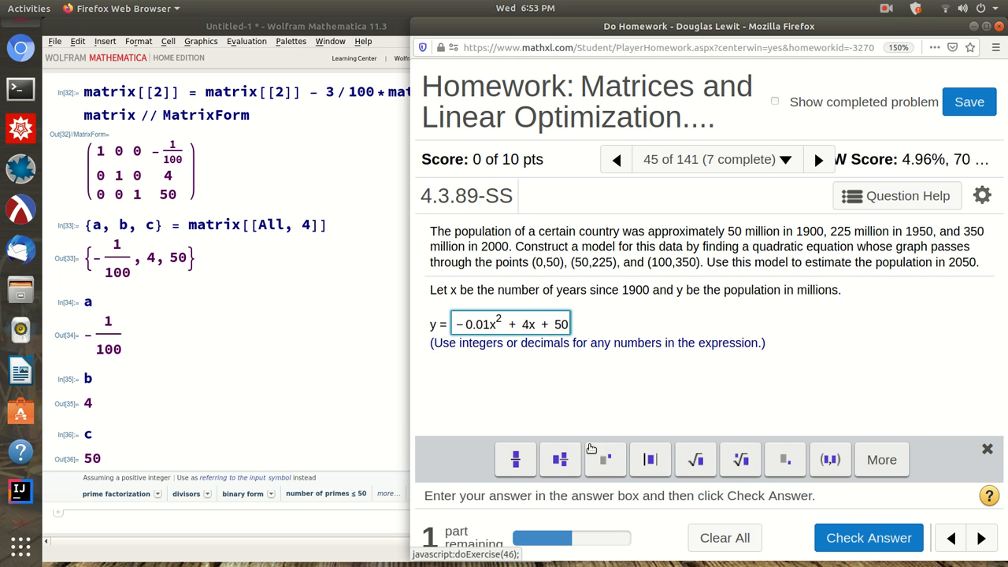
pyautogui.click(847, 537)
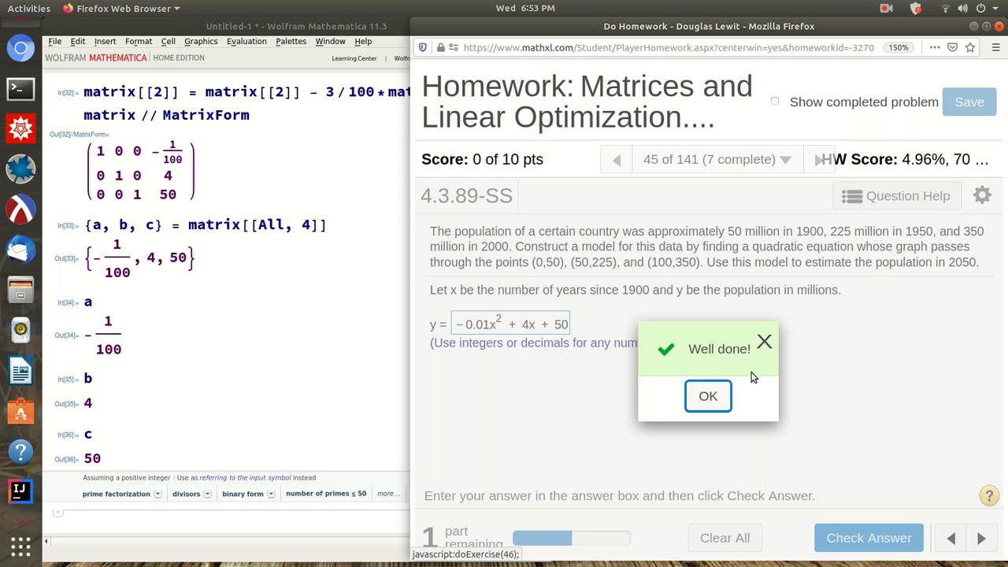
pyautogui.click(726, 398)
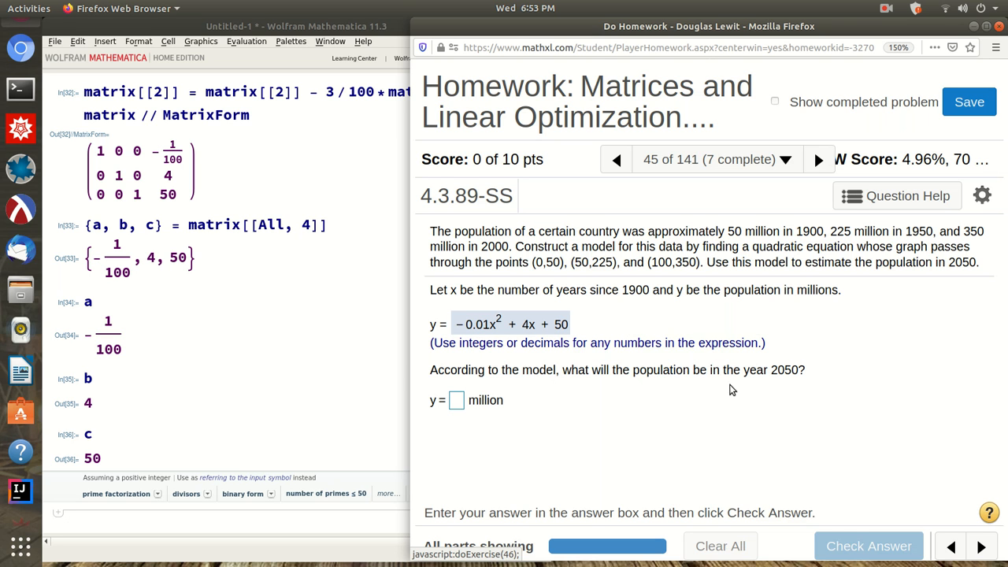
# - Return to Mathematica and define y[x_] := -0.01 x^2 + 4 x + 50 in a new evaluated cell
pyautogui.click(299, 357)
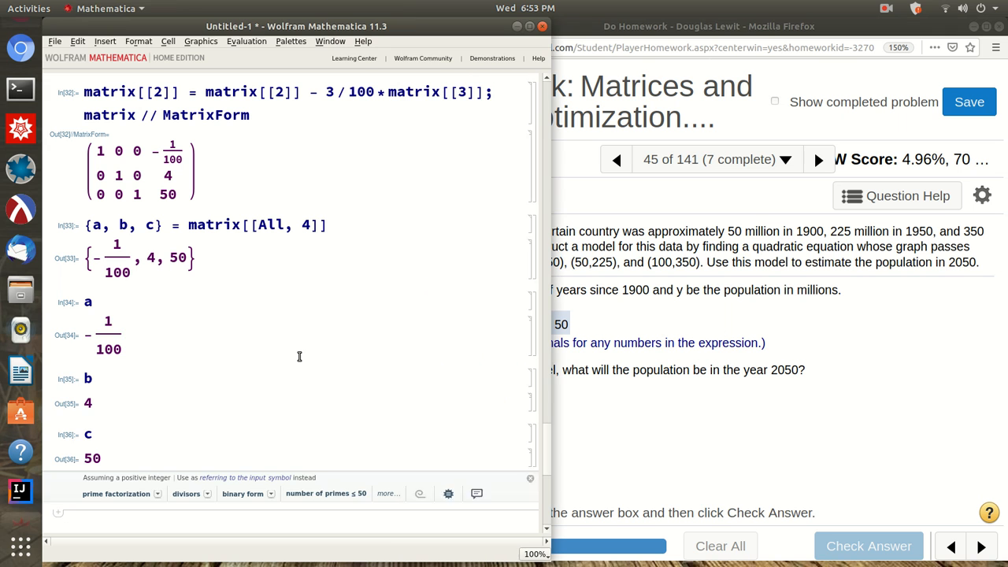
pyautogui.moveTo(583, 28); pyautogui.dragTo(611, 27)
pyautogui.scroll(-3, 218, 393)
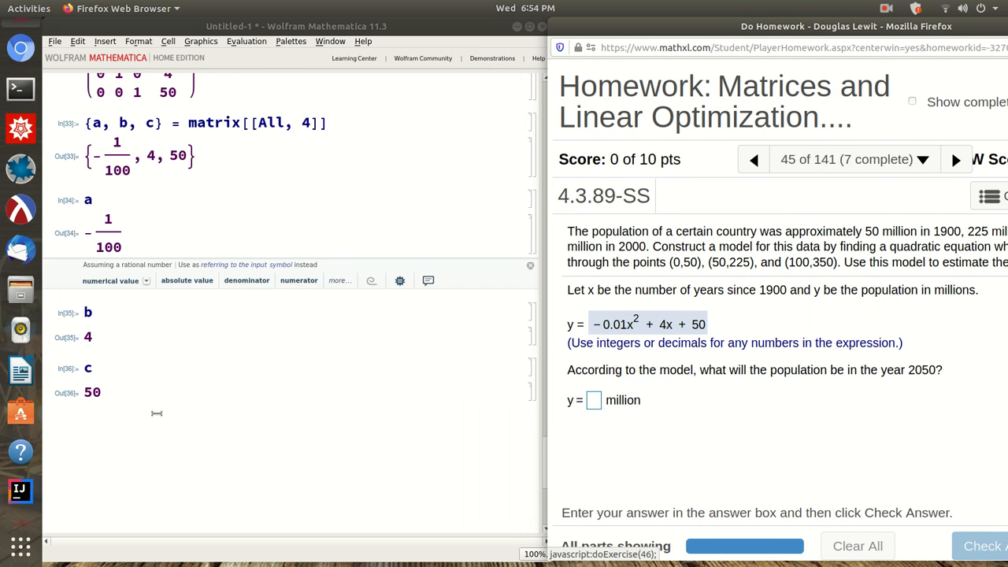
pyautogui.click(99, 419)
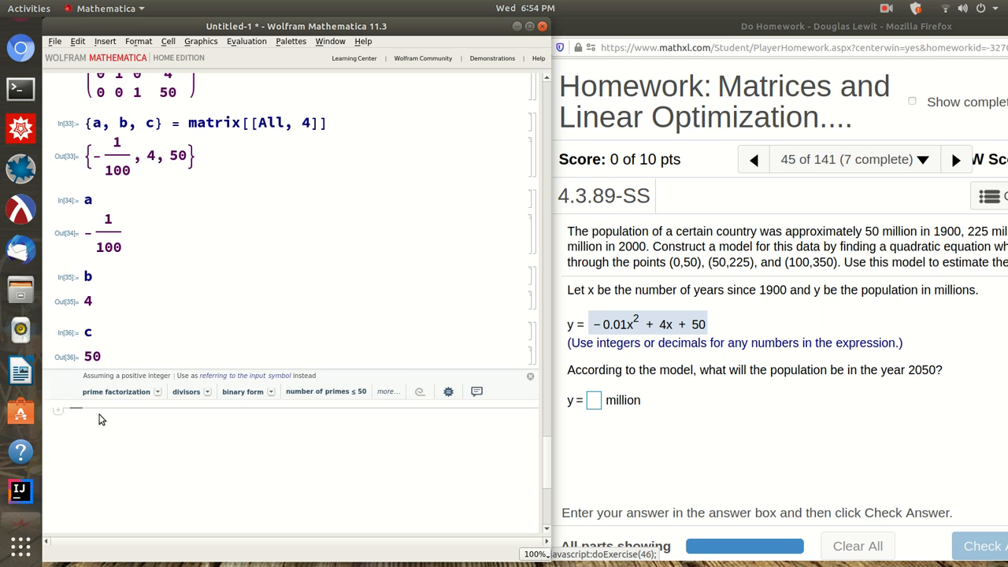
pyautogui.write('y[x_] :=')
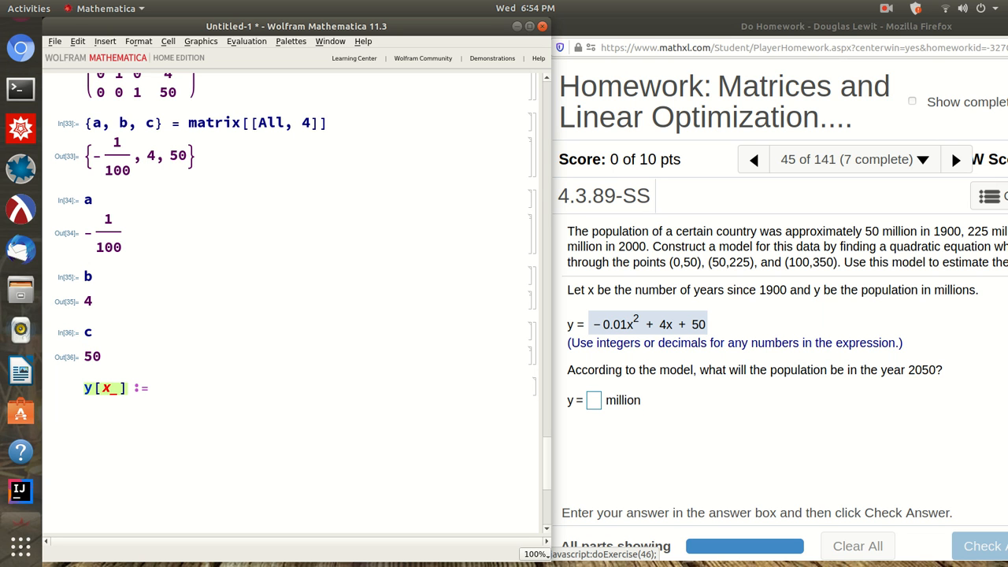
pyautogui.write(' -0.01 x^2 + 4 x + 50')
pyautogui.hotkey('shift', 'Return')
pyautogui.write('y[')
pyautogui.press('BackSpace')
pyautogui.press('BackSpace')
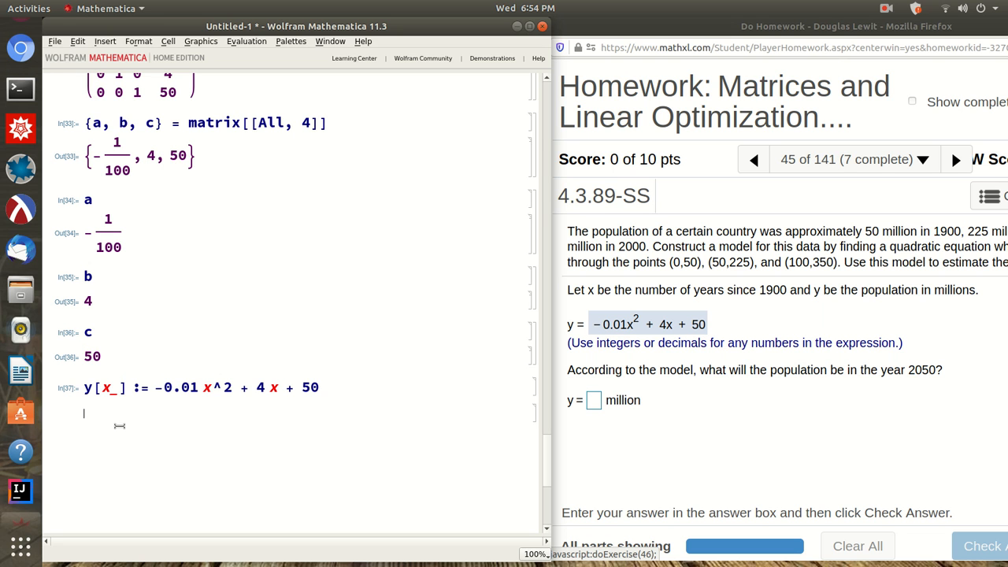
# - Calculate 2050 - 1900 in a new cell below the y[x_] definition
pyautogui.write('2050 - 1900')
pyautogui.hotkey('shift', 'Return')
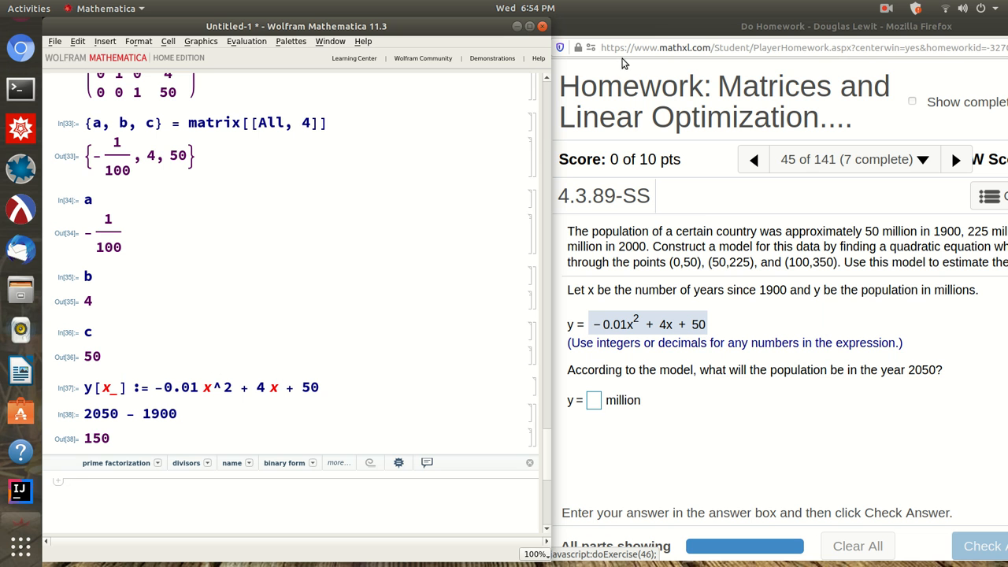
# - Change the year subtraction to 2050 - 1990 and evaluate the cell again
pyautogui.moveTo(643, 32); pyautogui.dragTo(597, 22)
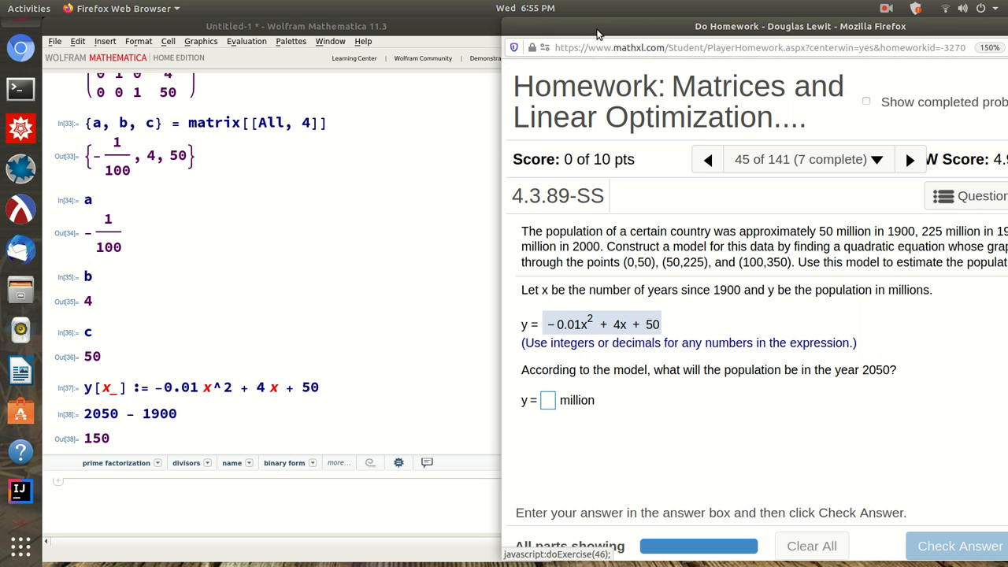
pyautogui.moveTo(595, 29); pyautogui.dragTo(642, 26)
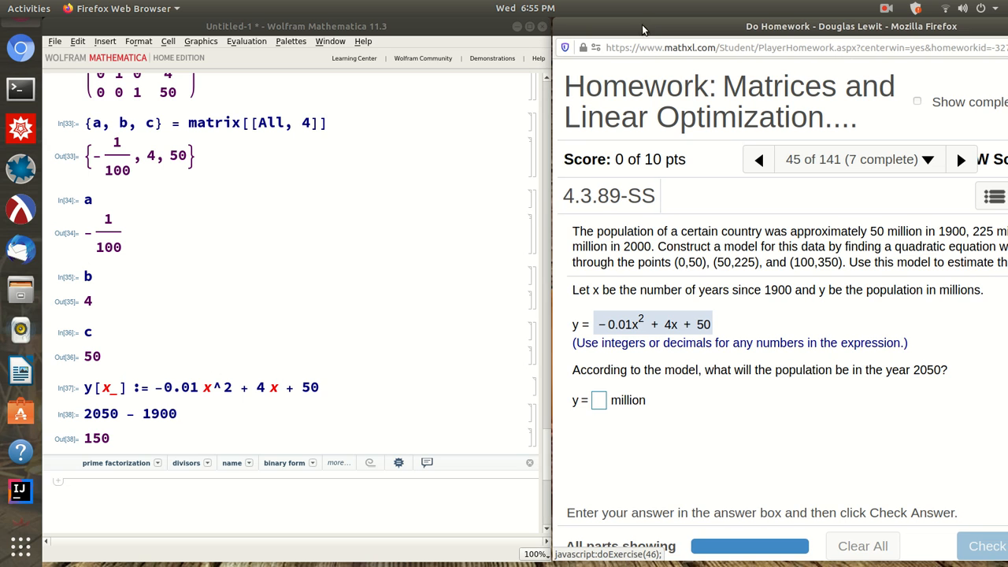
pyautogui.click(195, 416)
pyautogui.press('BackSpace')
pyautogui.press('BackSpace')
pyautogui.write('90')
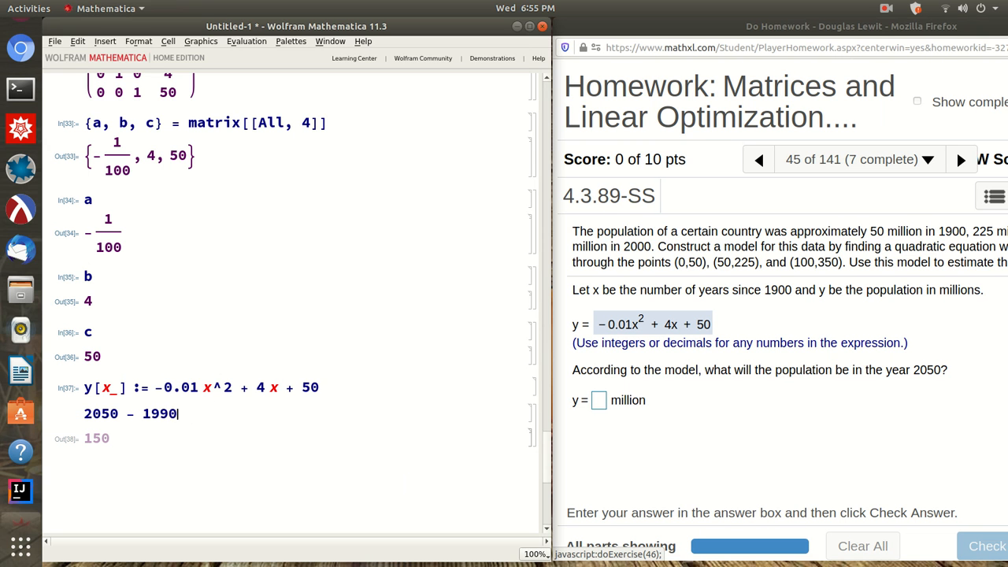
pyautogui.hotkey('shift', 'Return')
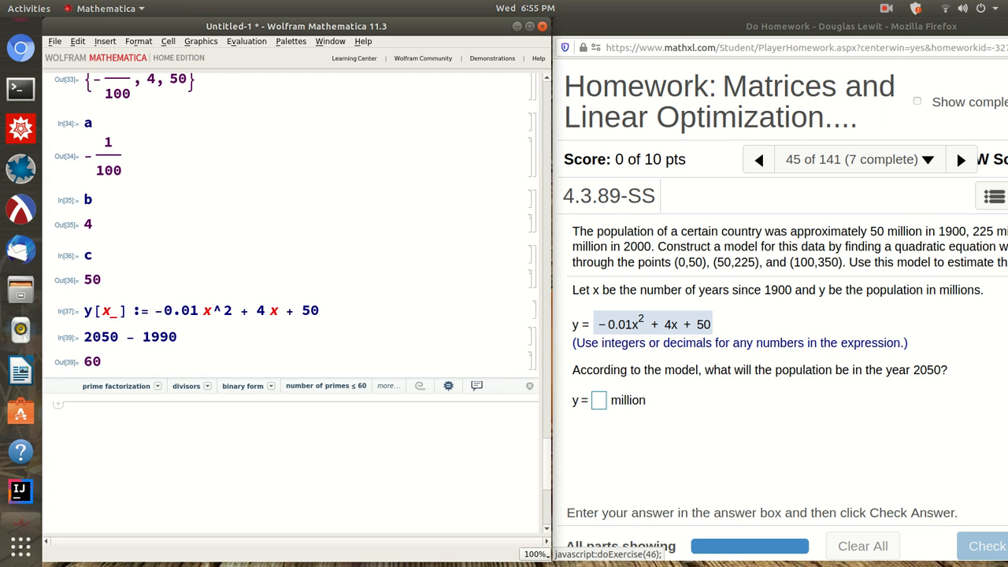
# - Evaluate 2050 - 1900 in a new cell below the 2050 - 1990 result, followed by y[150] in another cell
pyautogui.write('2')
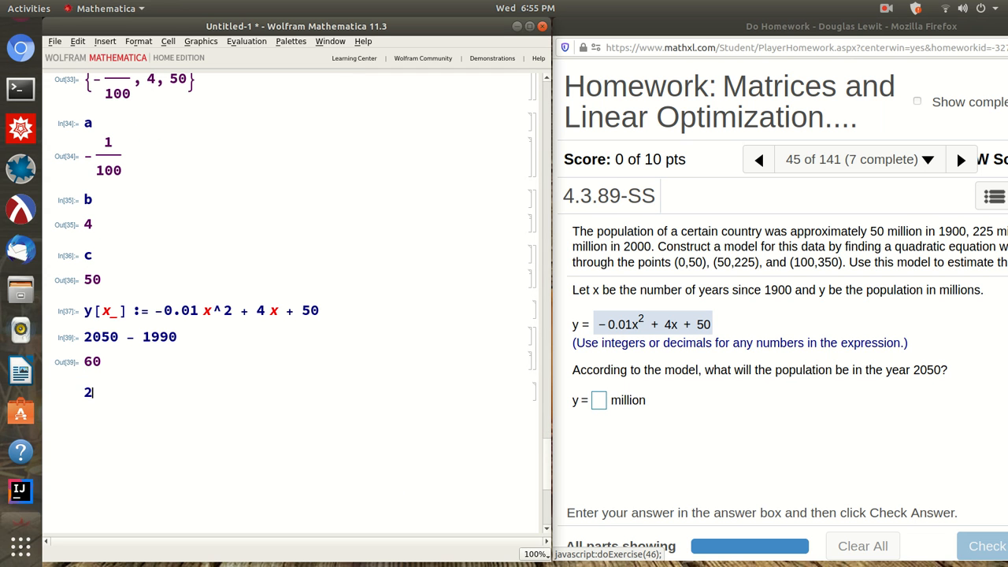
pyautogui.write('050 - 1900')
pyautogui.hotkey('shift', 'Return')
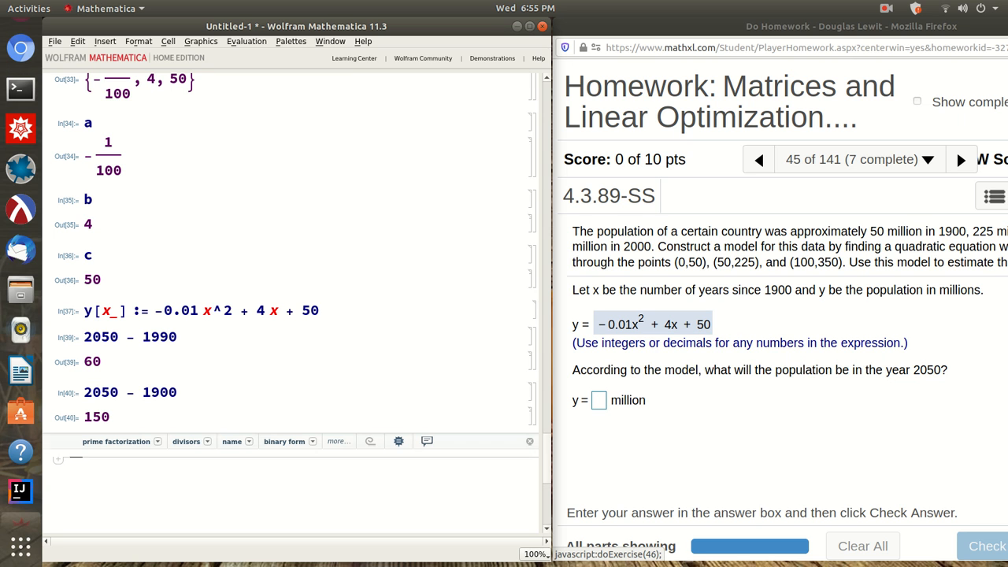
pyautogui.write('y')
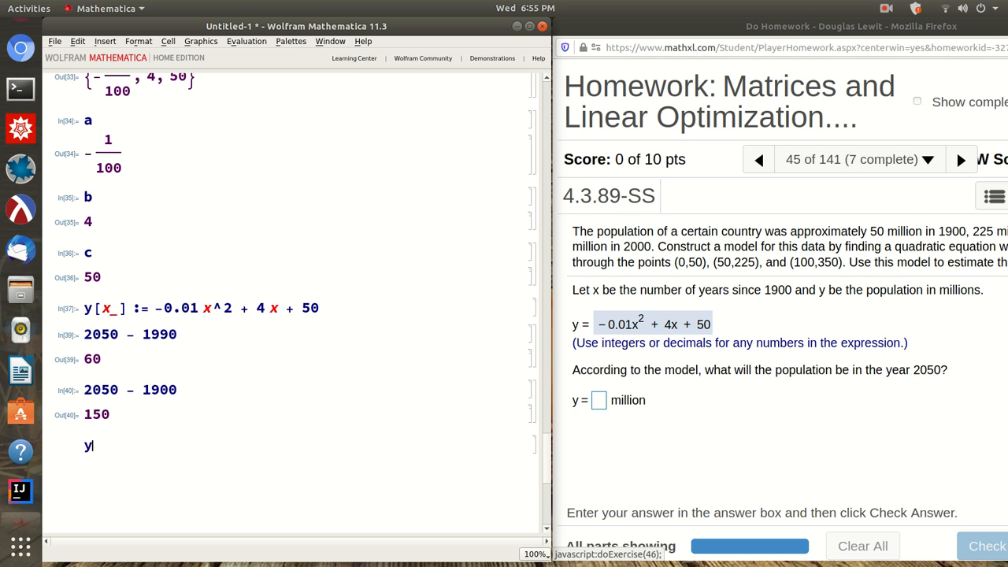
pyautogui.write('[150]')
pyautogui.hotkey('shift', 'Return')
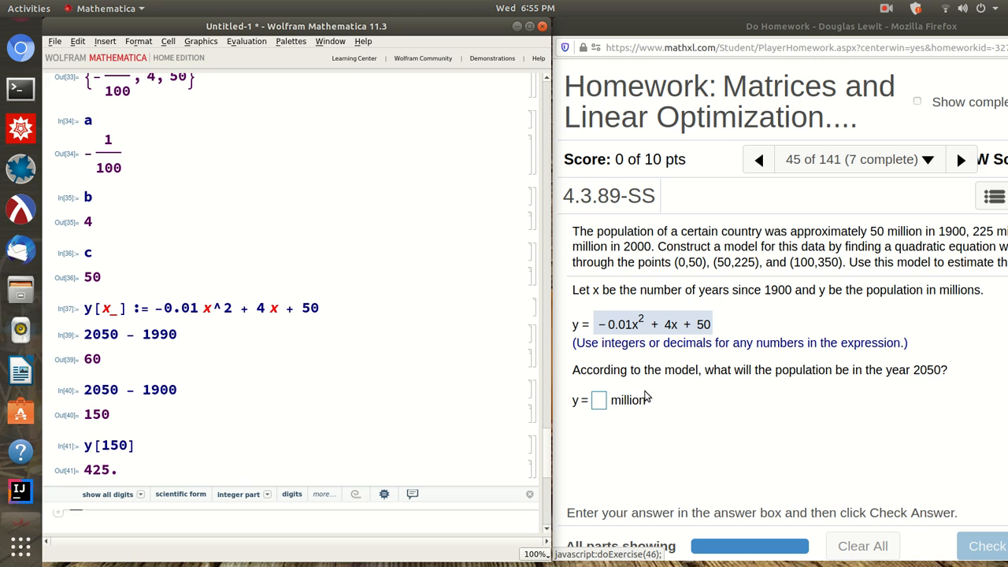
# - Switch to the MathXL window in Firefox, answer the 2050 population with 425 million, check the answer and dismiss the feedback
pyautogui.click(600, 401)
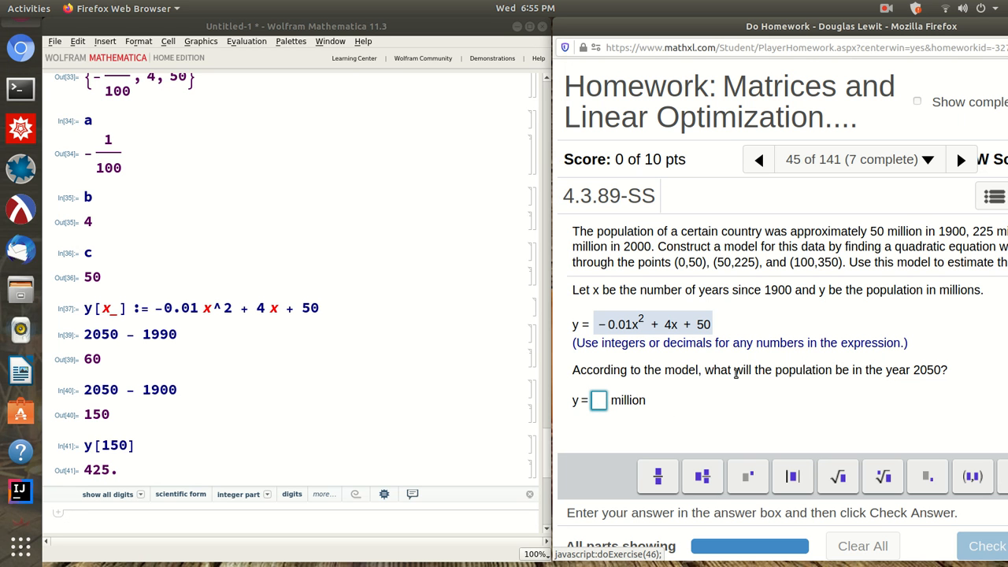
pyautogui.write('425')
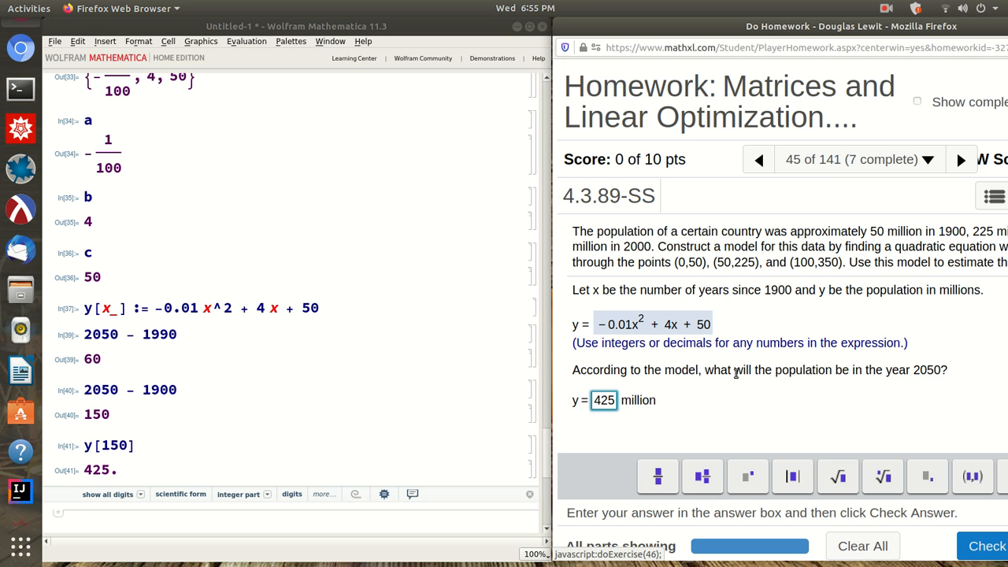
pyautogui.moveTo(690, 27); pyautogui.dragTo(543, 32)
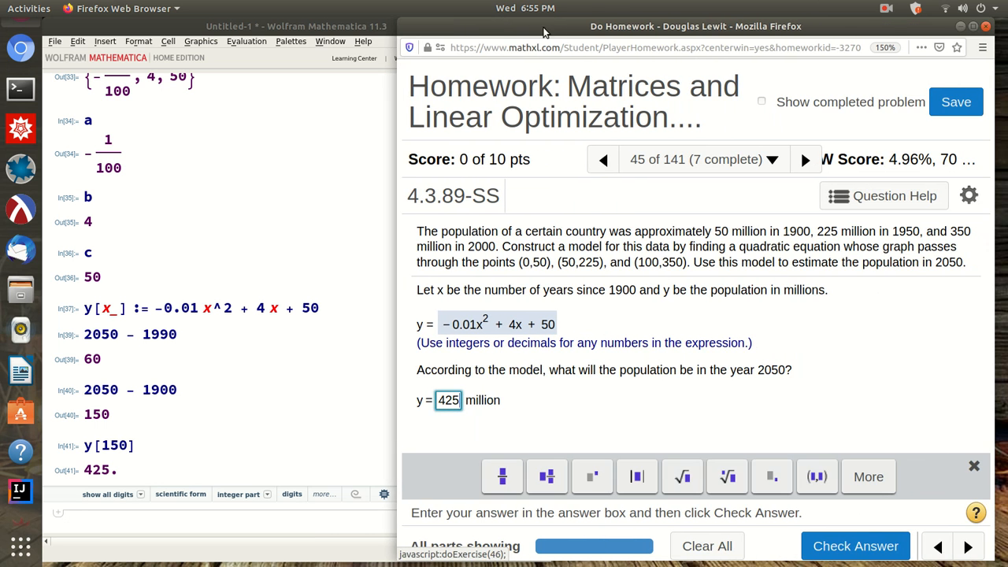
pyautogui.click(849, 548)
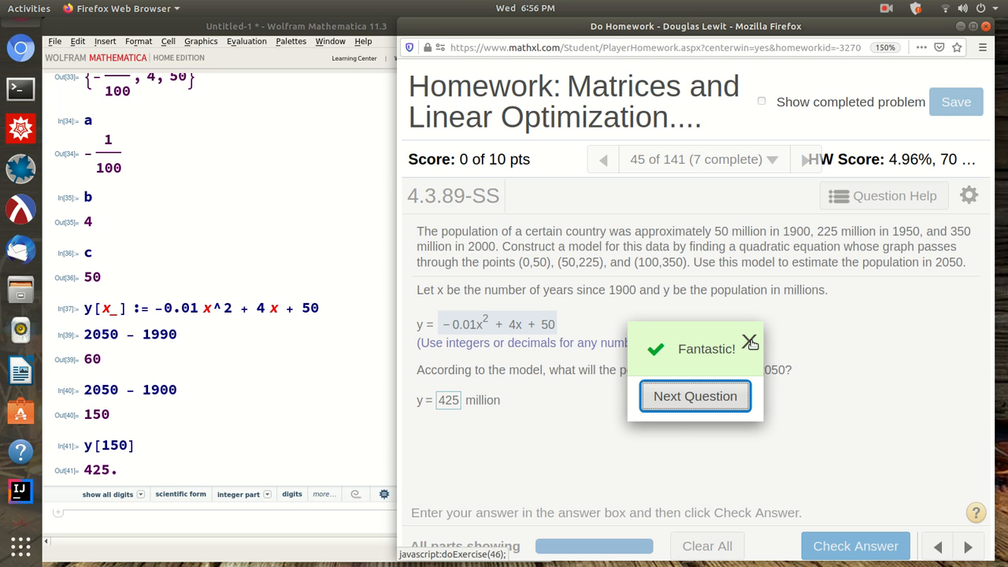
pyautogui.click(749, 342)
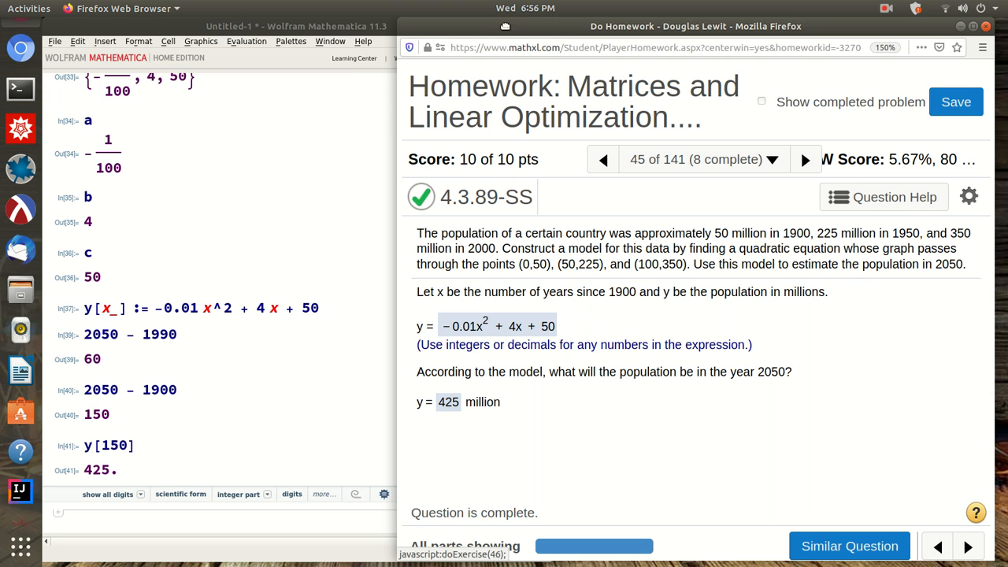
pyautogui.moveTo(505, 32); pyautogui.dragTo(524, 27)
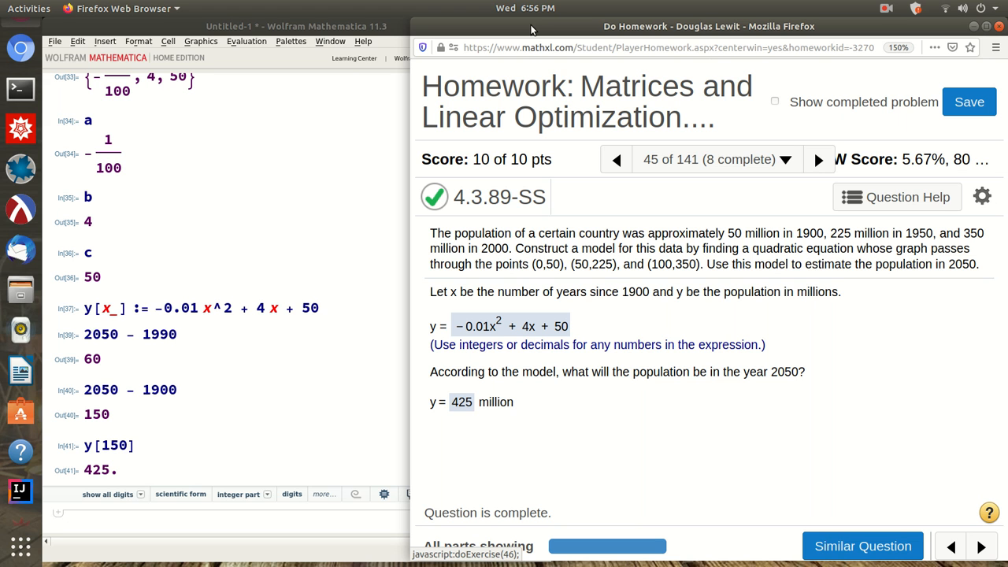
pyautogui.click(535, 9)
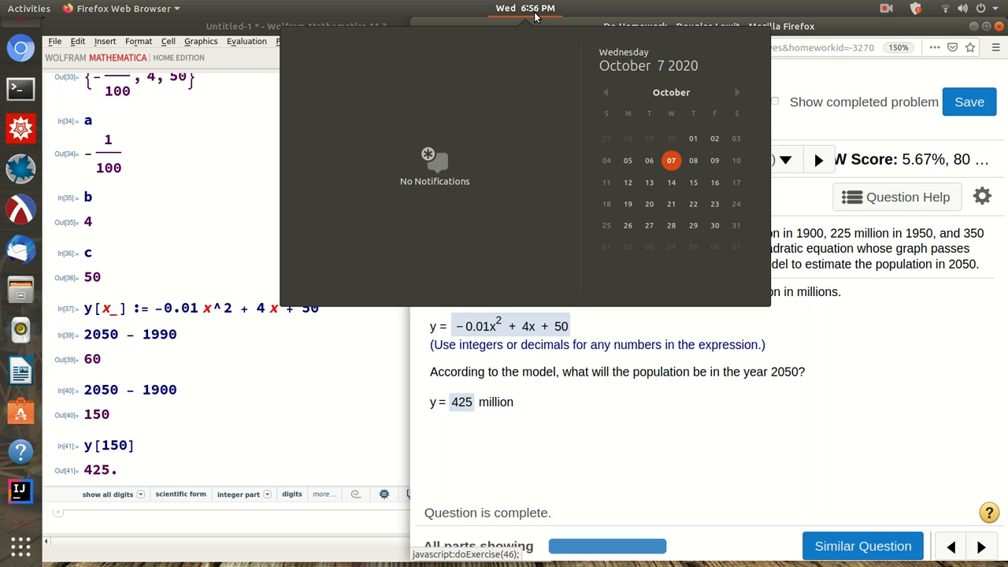
pyautogui.click(534, 10)
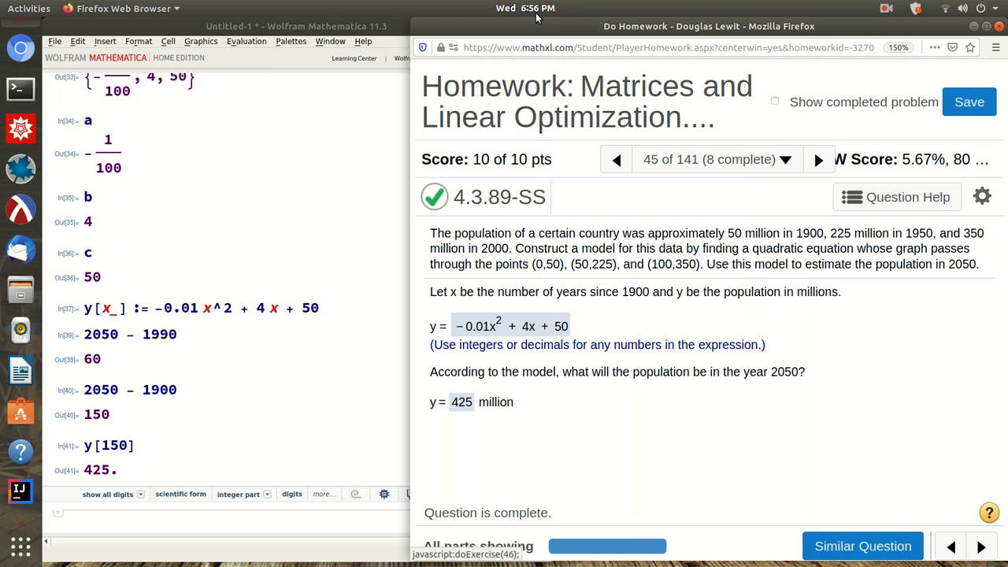